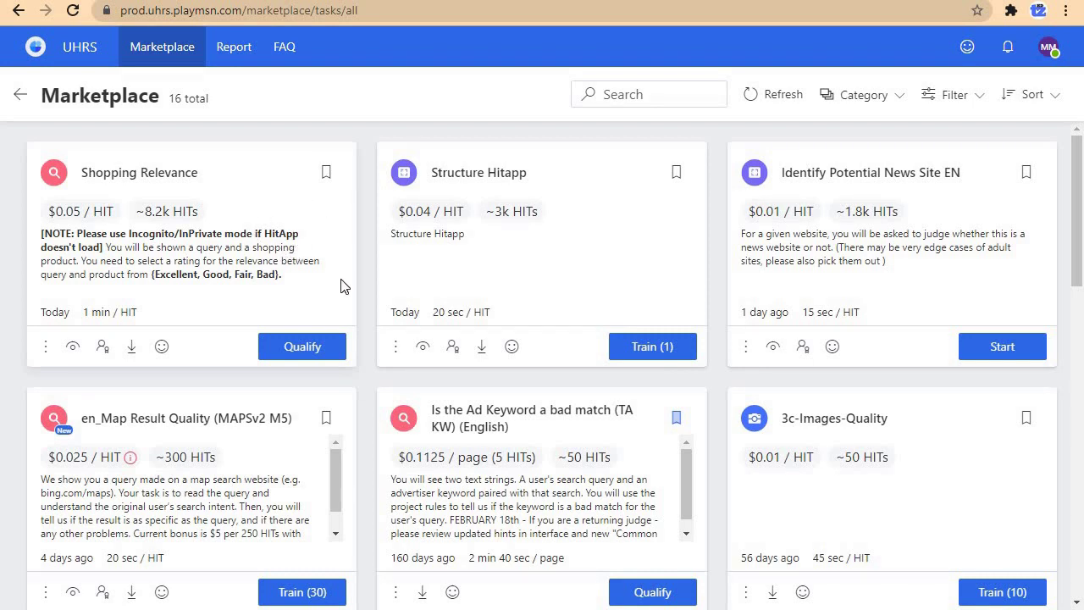
Open the Shopping Relevance guidelines and read the task description, query aspects and rating definitions, and return to the marketplace
click(131, 346)
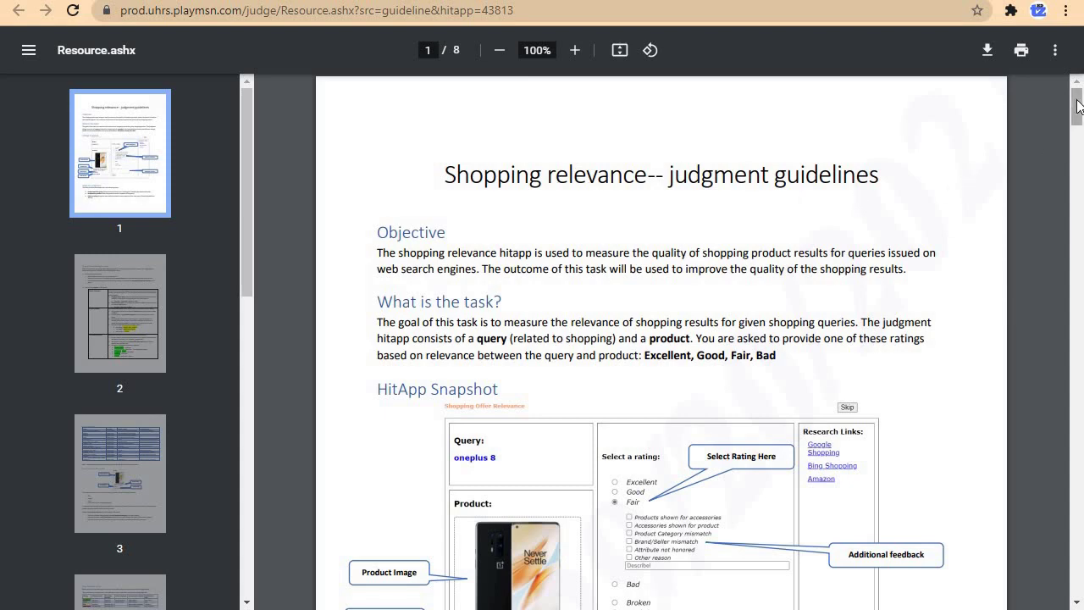
drag(1077, 105, 1078, 110)
scroll(1078, 118, down, 4)
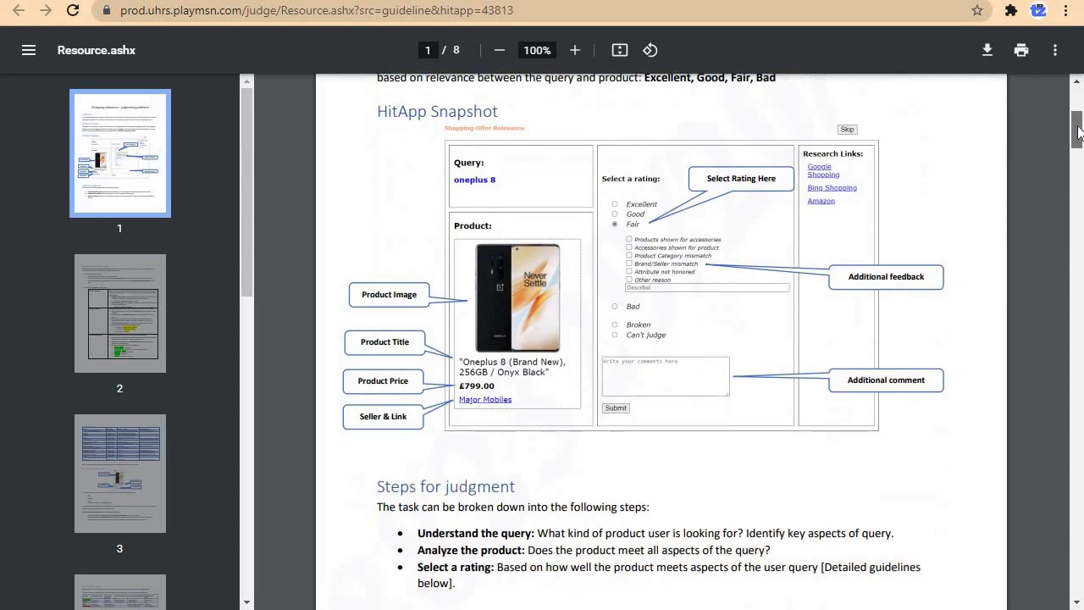
scroll(1079, 117, up, 3)
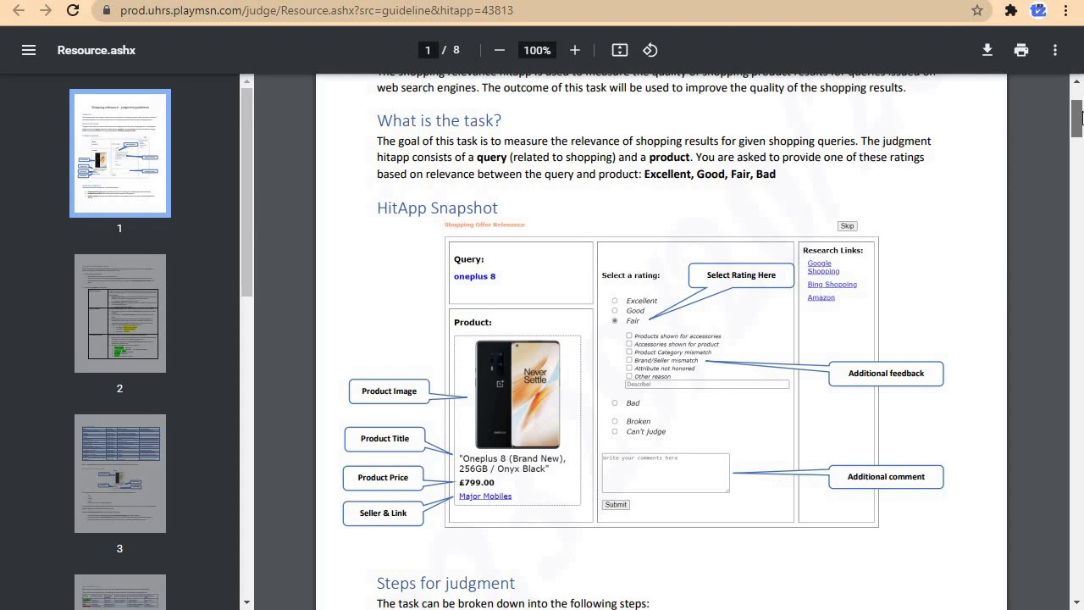
drag(1081, 117, 1081, 178)
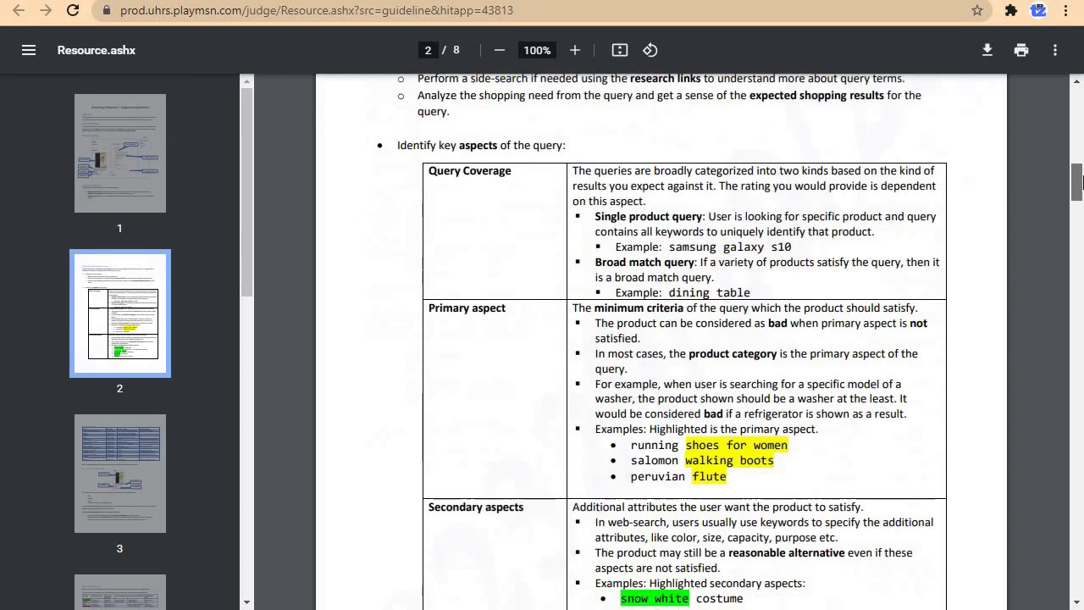
scroll(1082, 252, down, 15)
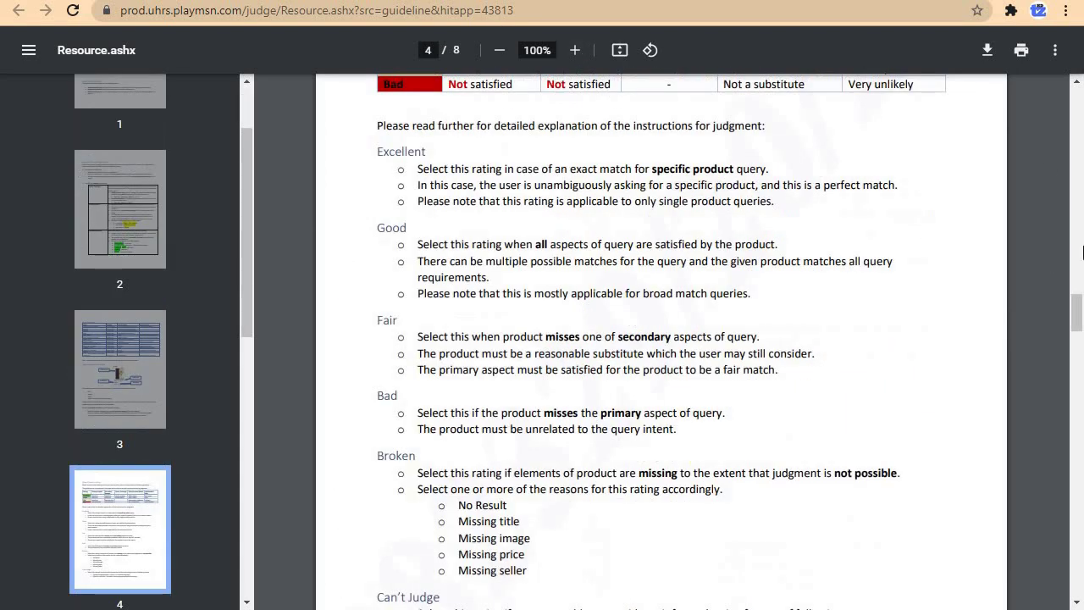
drag(1080, 320, 1081, 319)
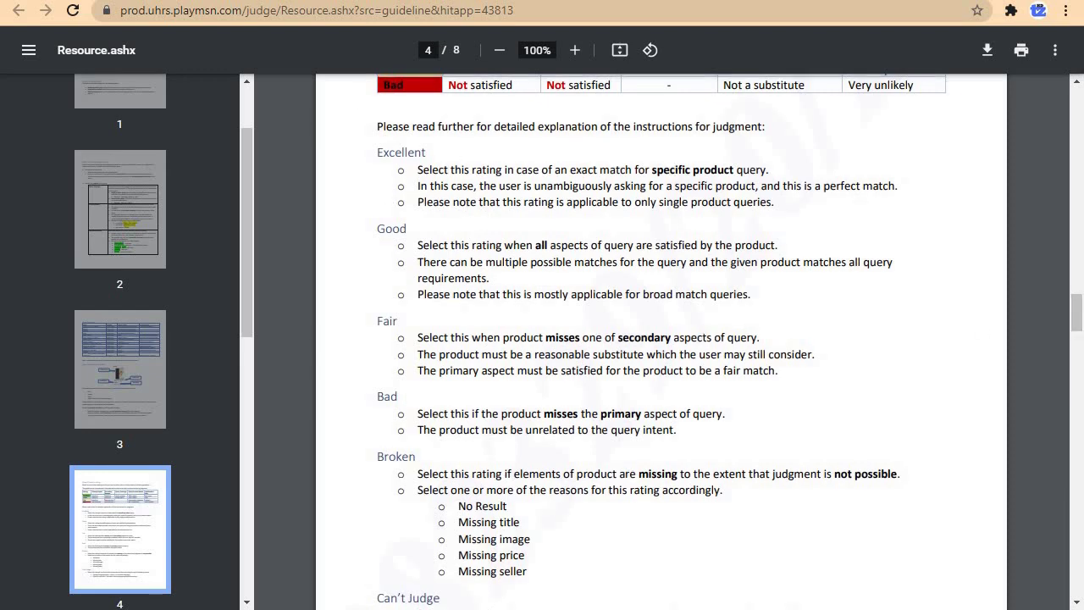
scroll(355, 219, up, 15)
key(ctrl+w)
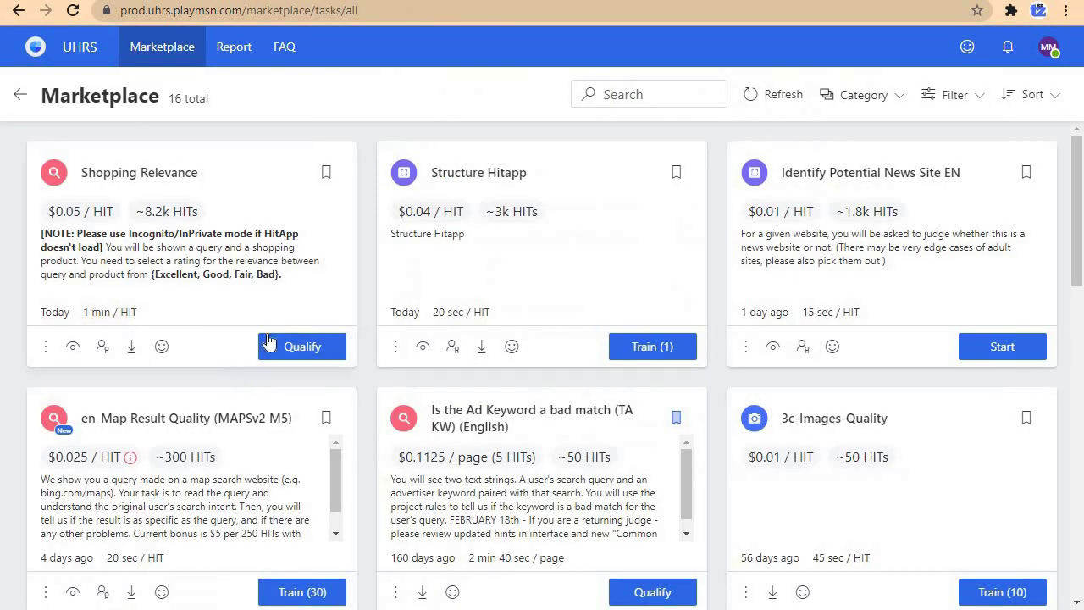
Start the Shopping Relevance qualification test and examine the first query alongside the product's title, price and seller
click(315, 352)
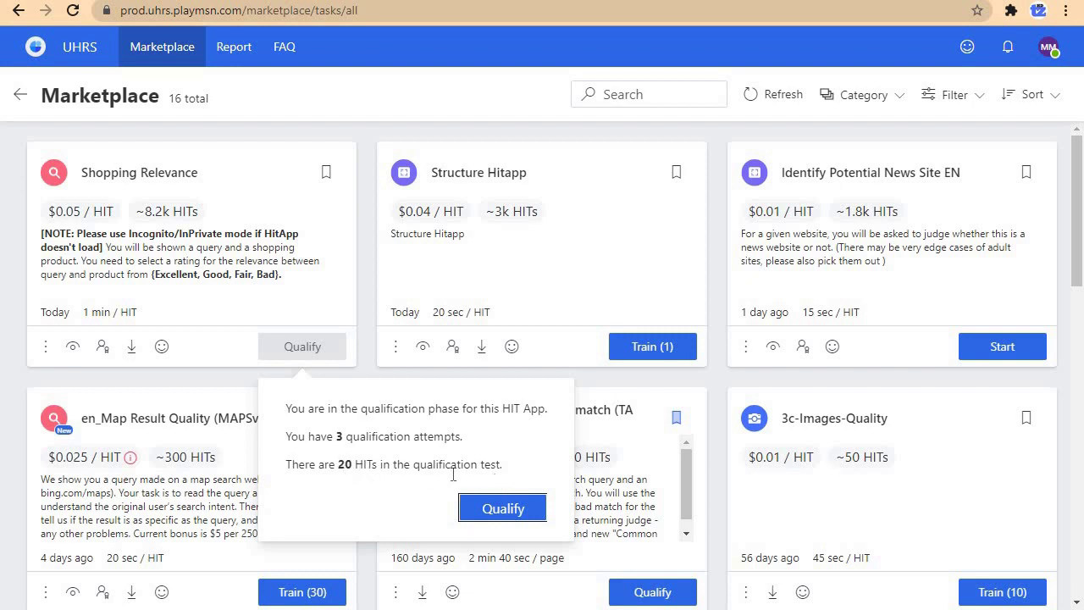
click(503, 509)
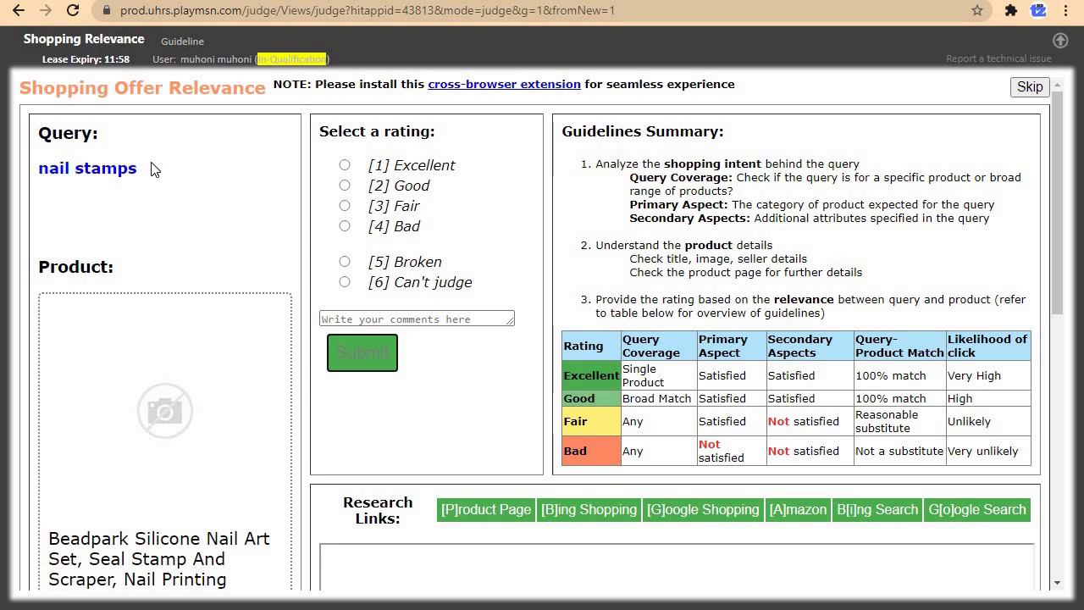
drag(151, 169, 269, 173)
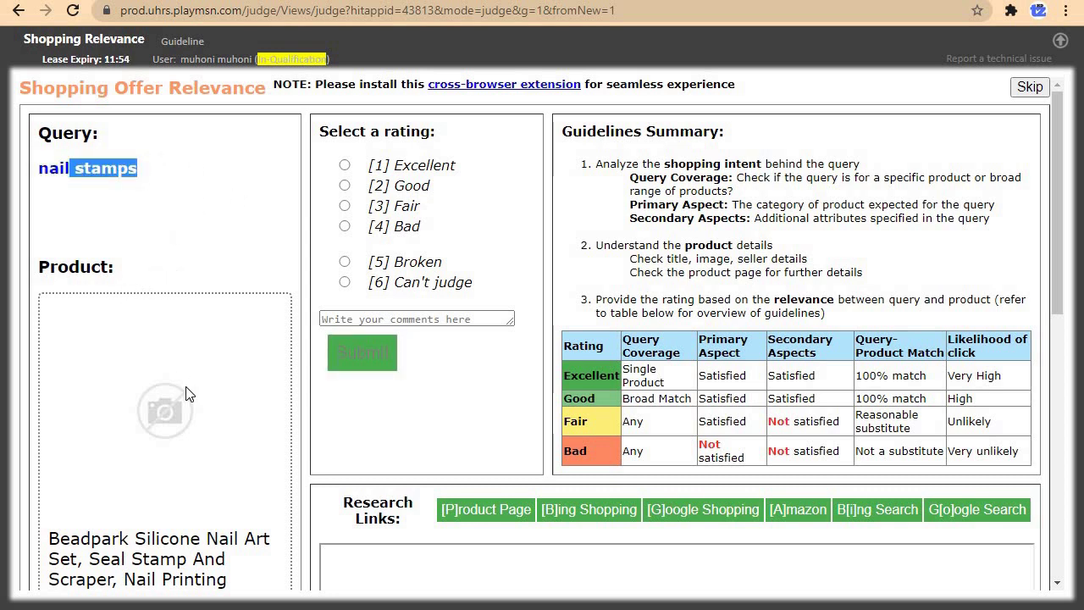
scroll(390, 377, down, 3)
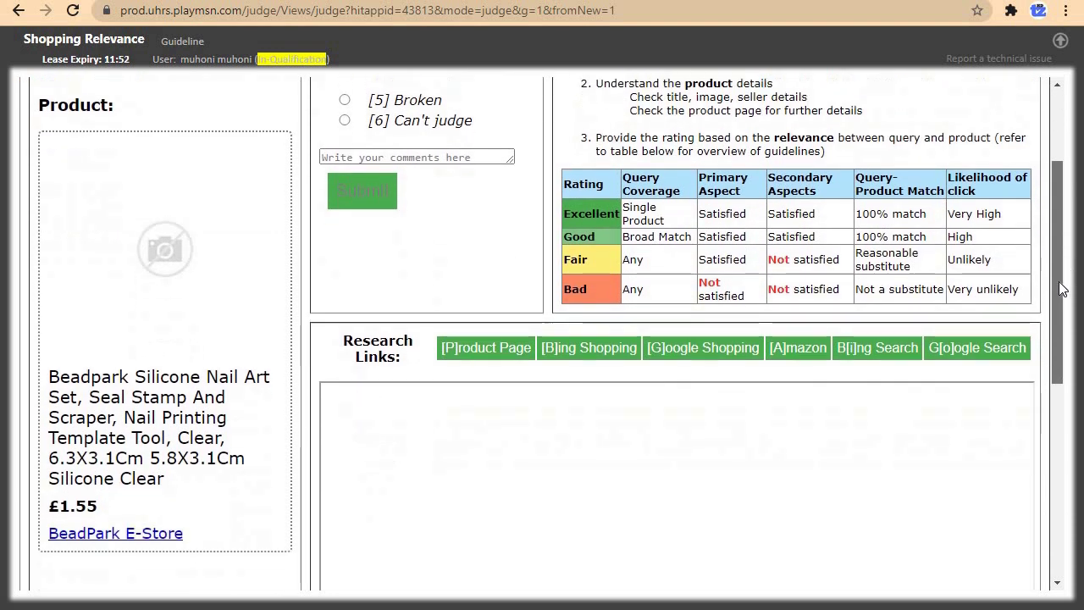
drag(165, 451, 50, 349)
mouse_move(110, 488)
mouse_down()
mouse_move(51, 479)
mouse_move(117, 480)
mouse_up()
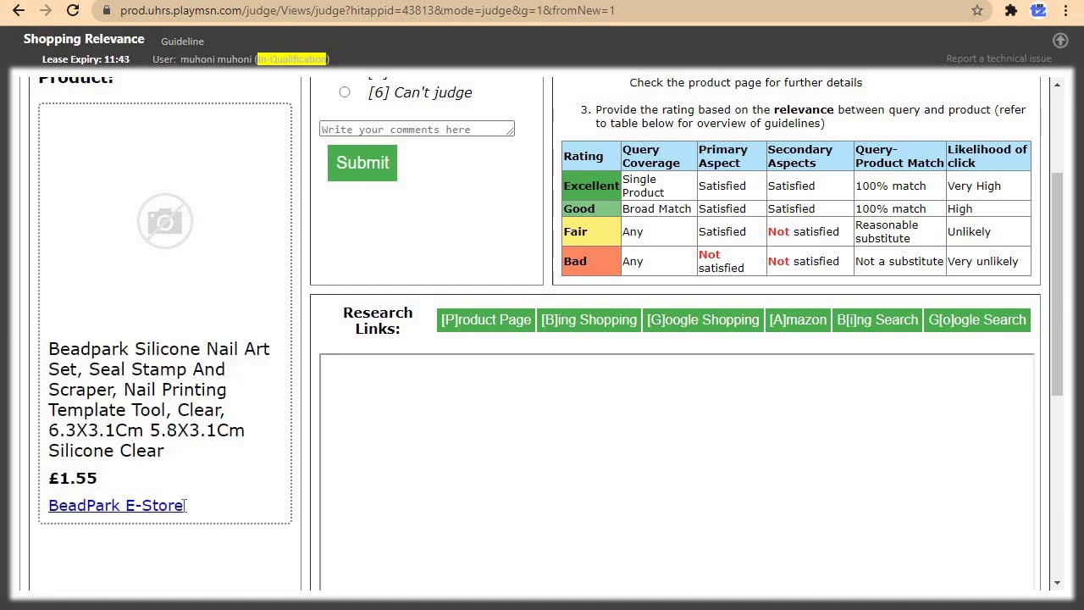
mouse_move(183, 504)
mouse_down()
mouse_move(54, 504)
mouse_move(183, 507)
mouse_up()
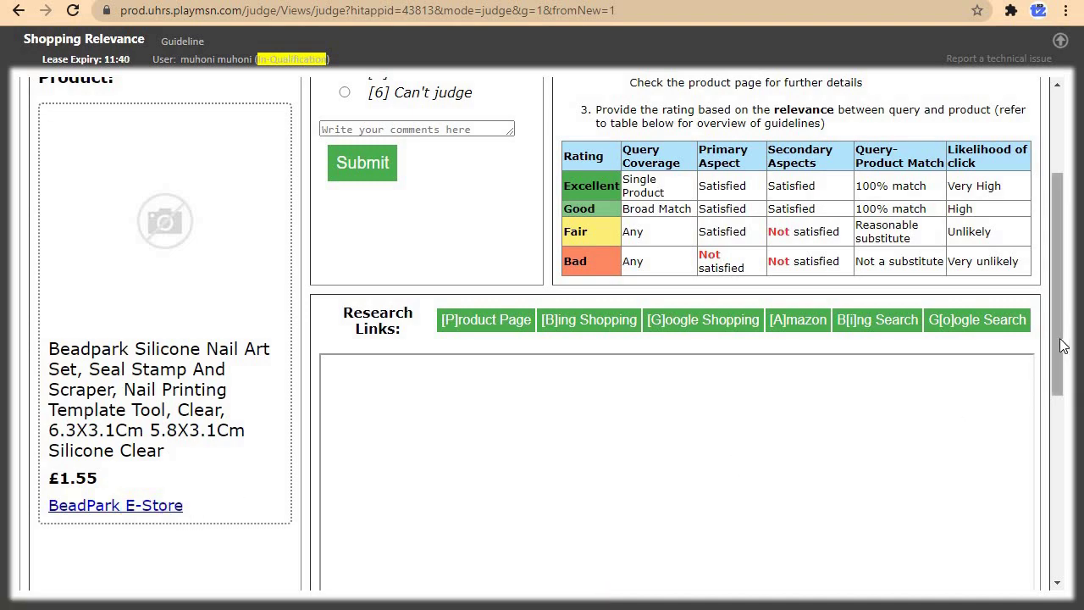
Review the rating options and the guidelines summary table for the nail stamps query
drag(1059, 338, 977, 220)
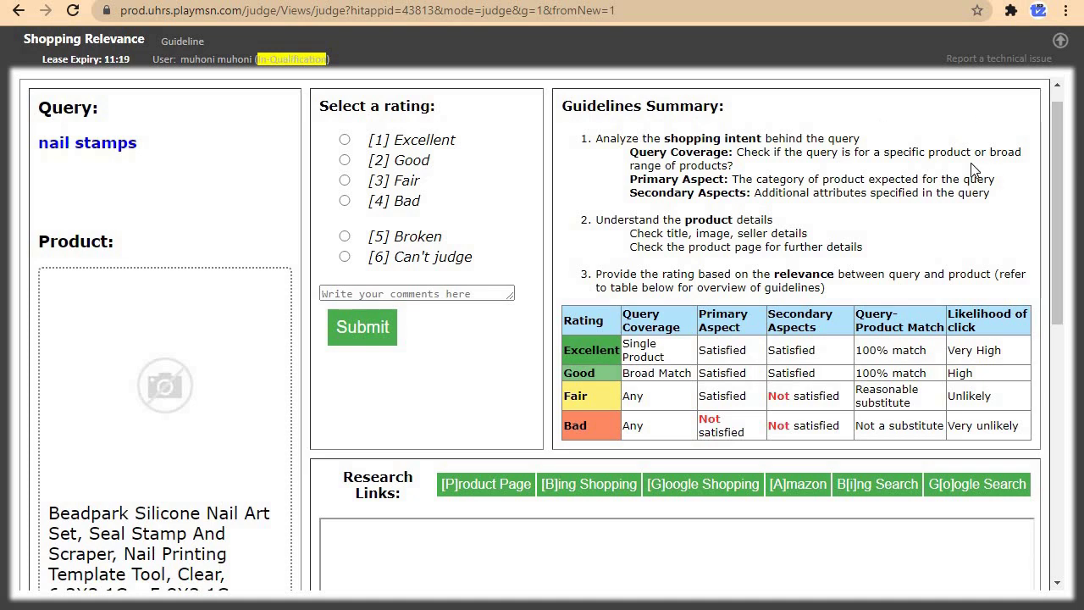
scroll(1058, 209, up, 1)
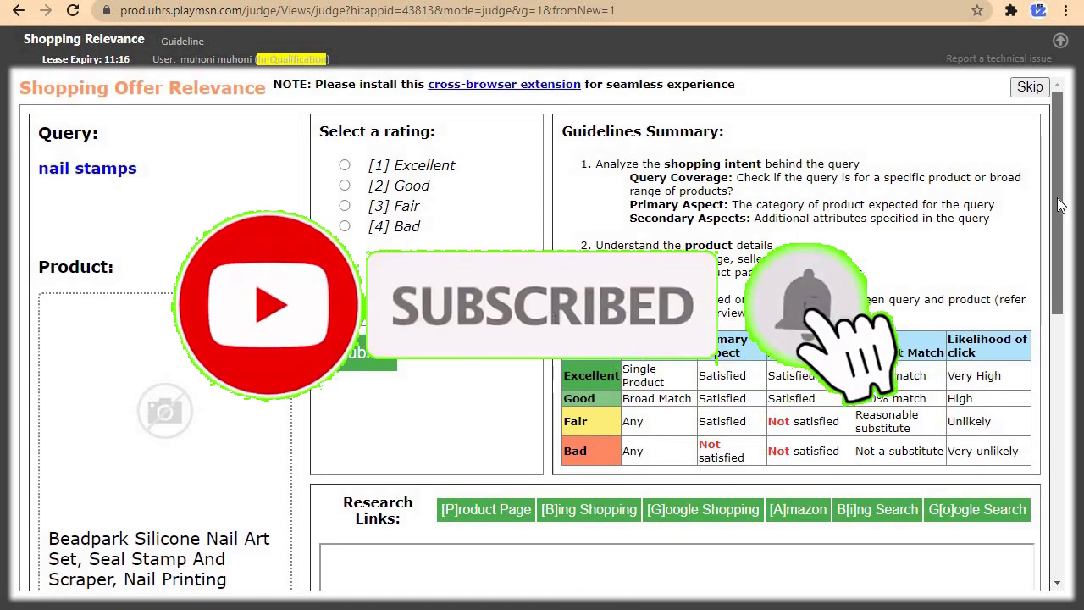
drag(1059, 206, 1061, 218)
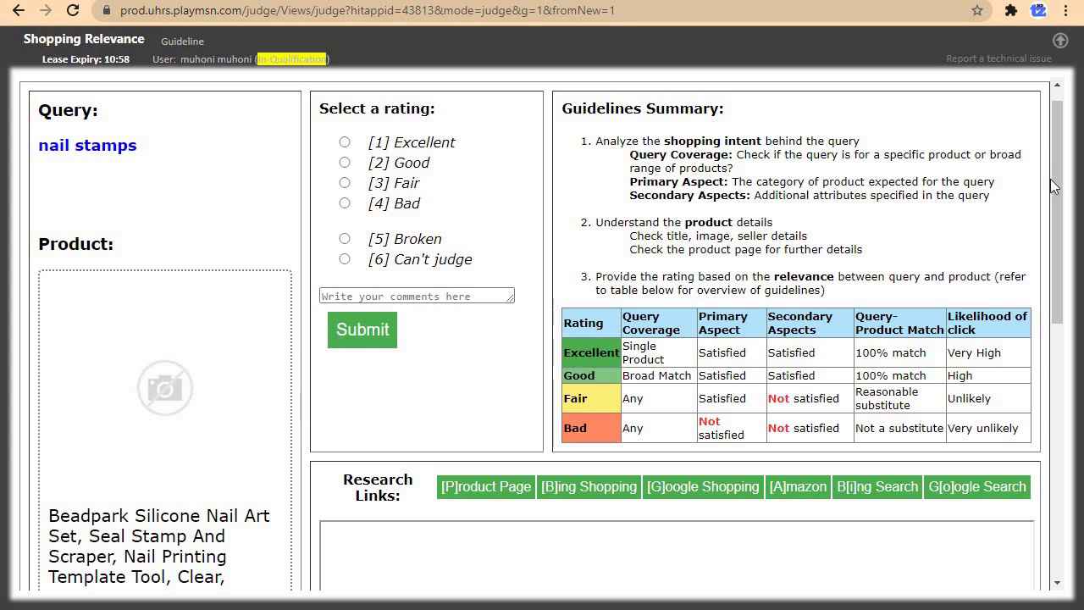
scroll(1059, 211, down, 1)
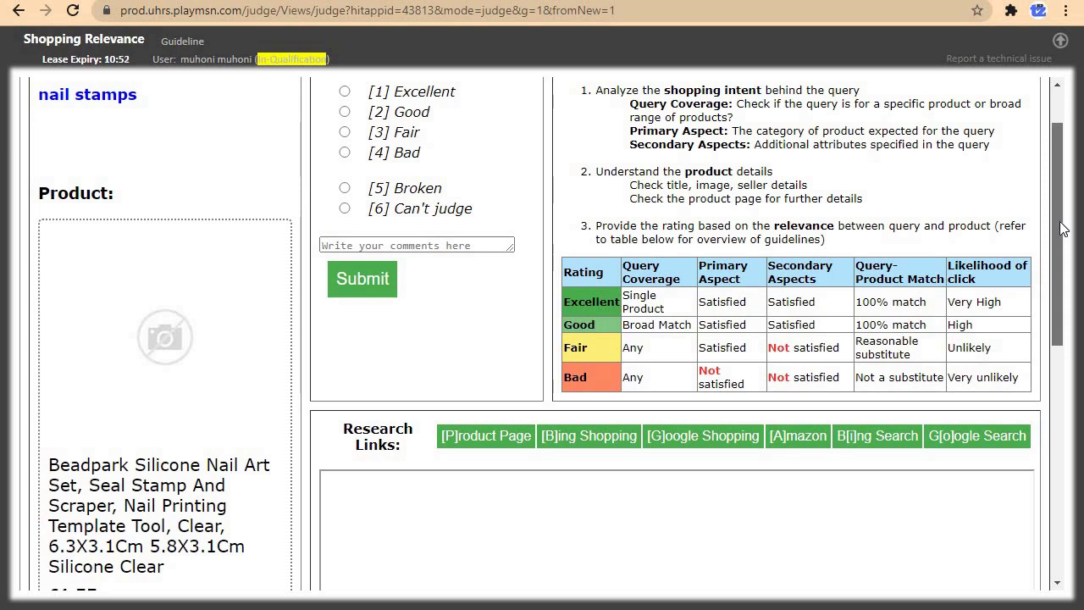
mouse_move(1061, 225)
mouse_down()
mouse_move(1061, 215)
mouse_move(1063, 231)
mouse_up()
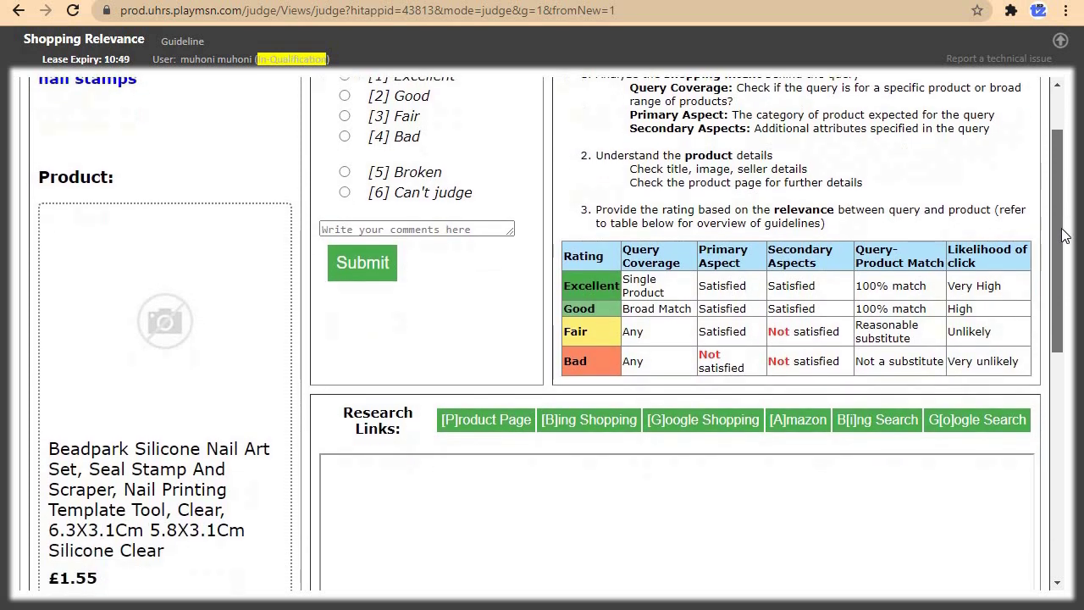
scroll(496, 211, up, 1)
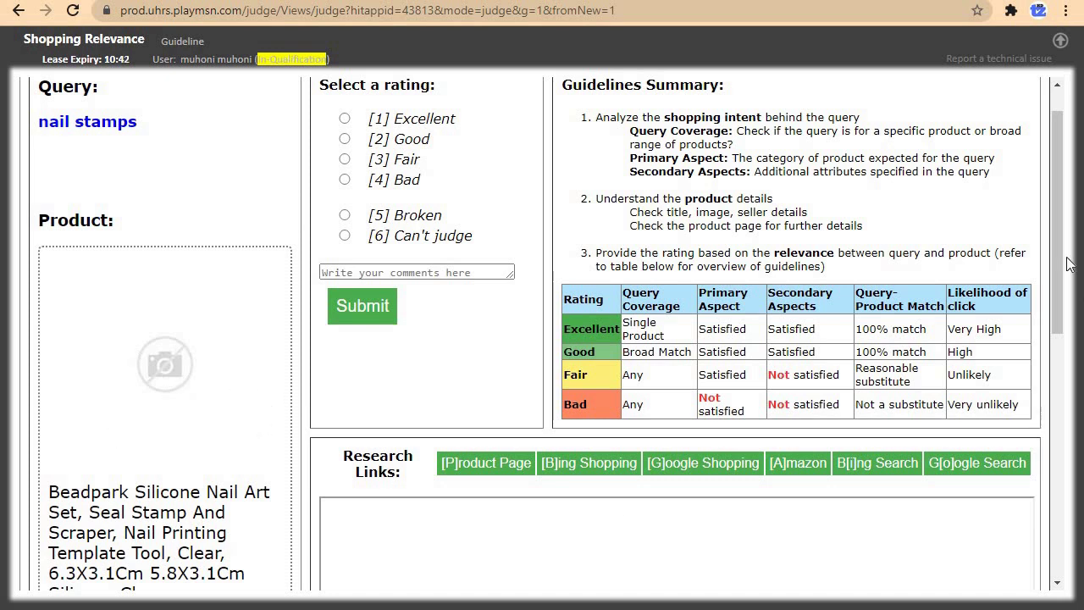
Open the BeadPark E-Store product page, compare it with the judging task's product details, and return to the task
drag(1059, 238, 1058, 303)
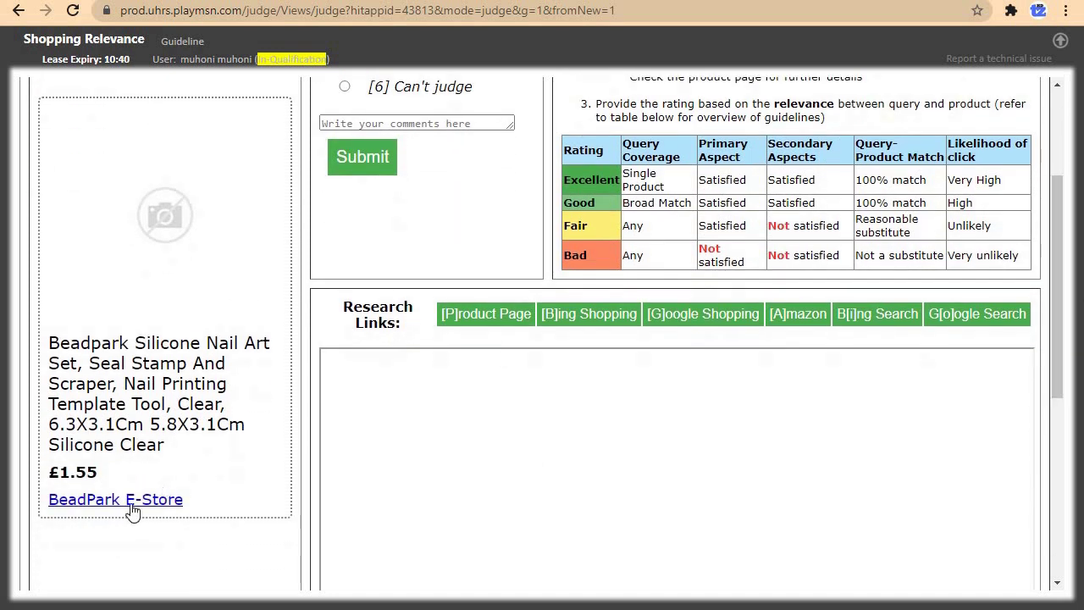
click(138, 500)
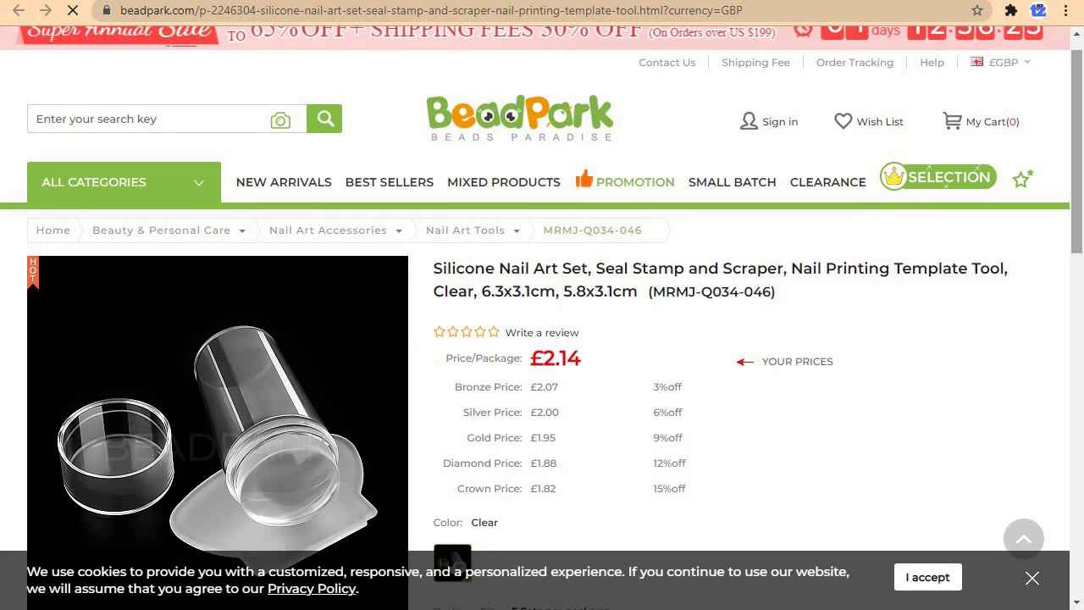
key(alt+Tab)
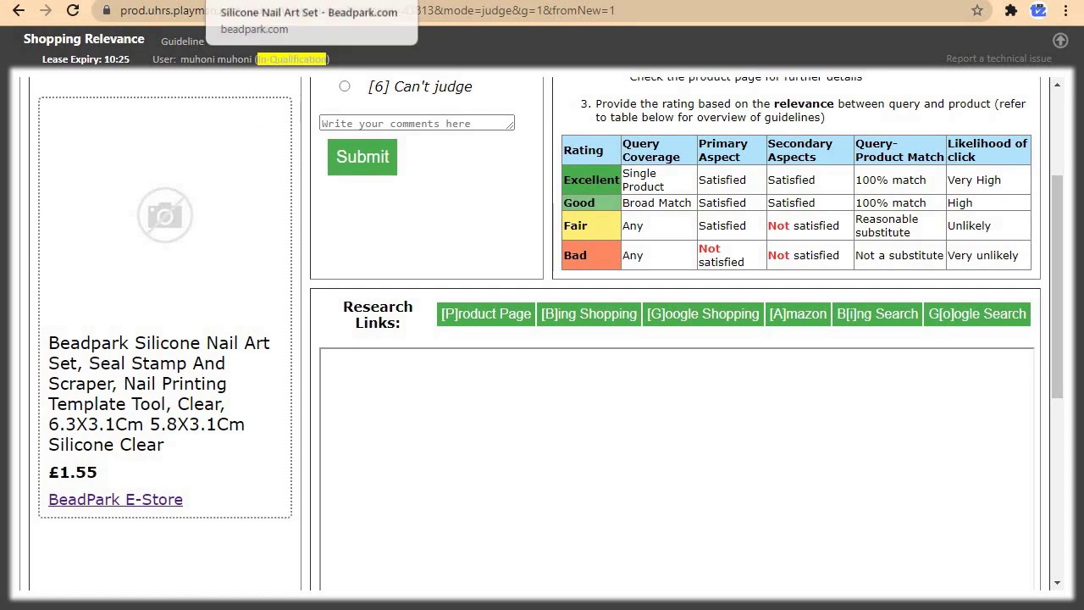
key(alt+Tab)
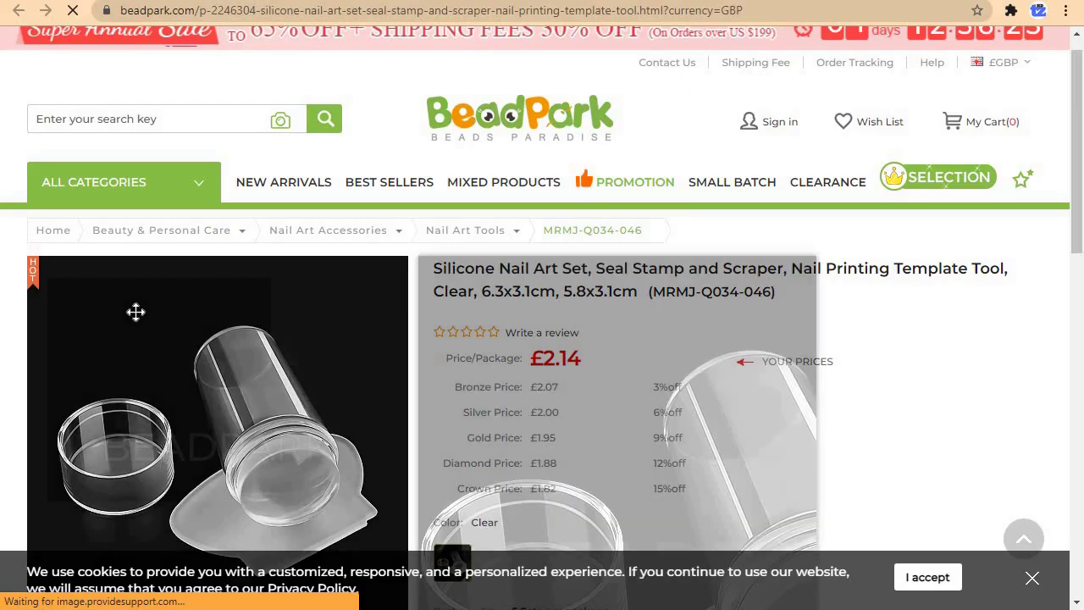
key(alt+Tab)
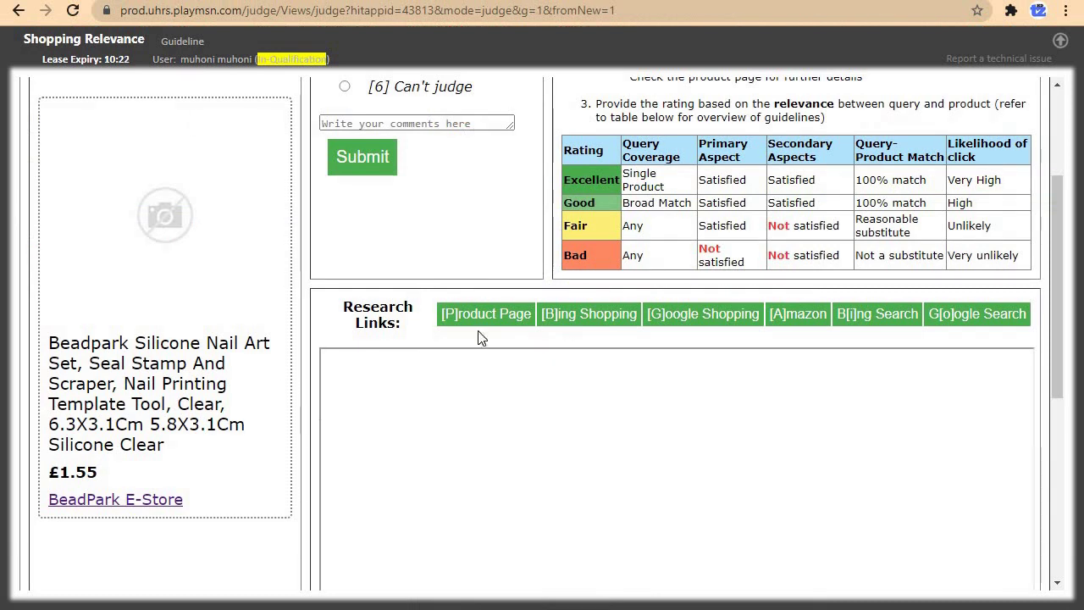
drag(1057, 305, 1055, 253)
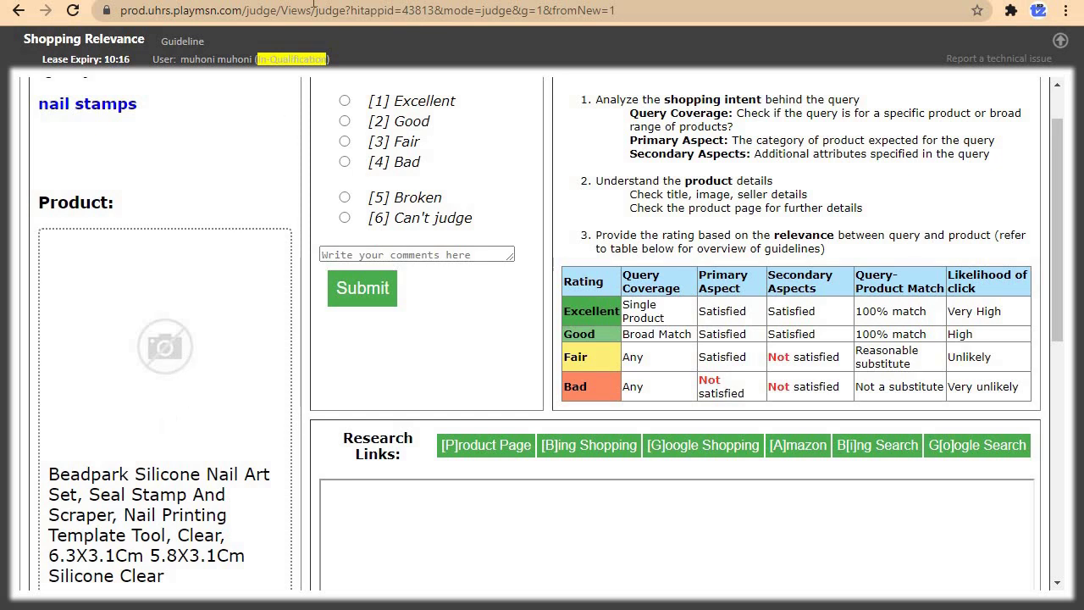
key(p)
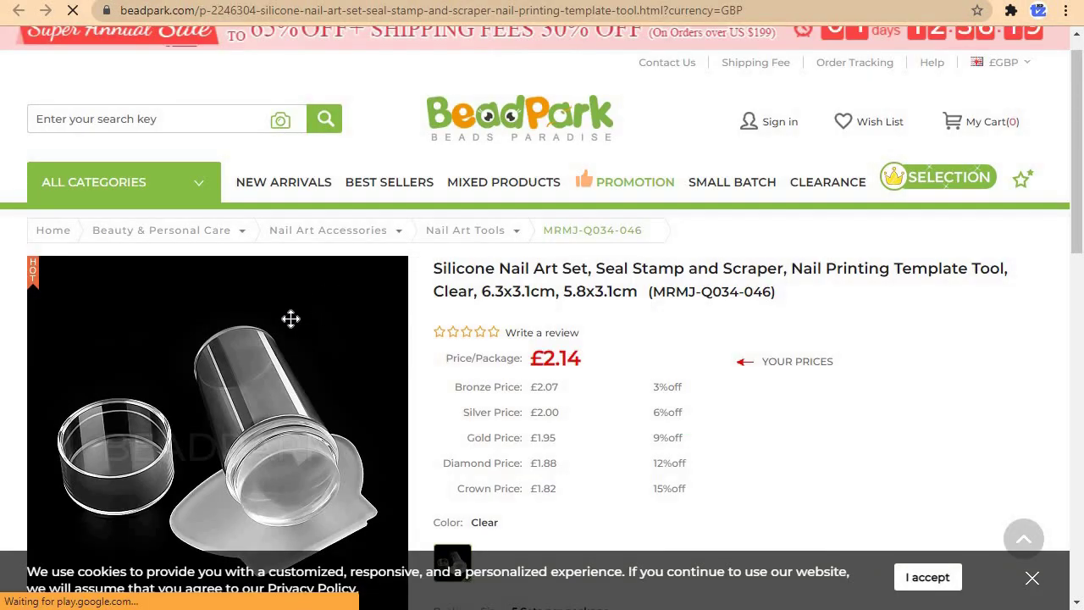
key(ctrl+w)
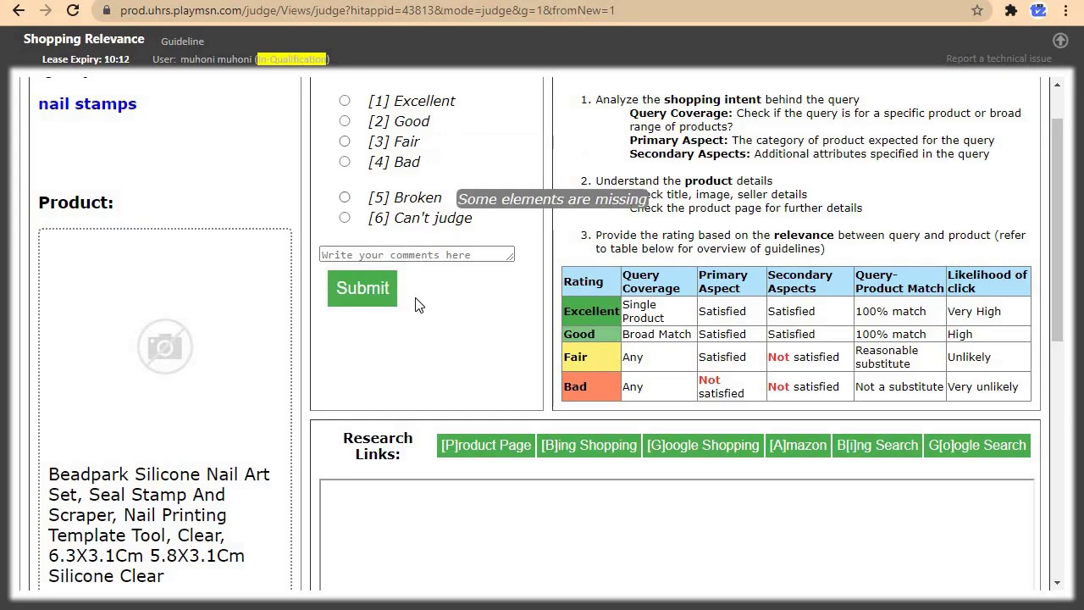
Recheck the nail stamps query against the product details and the rating criteria table
scroll(1066, 212, up, 1)
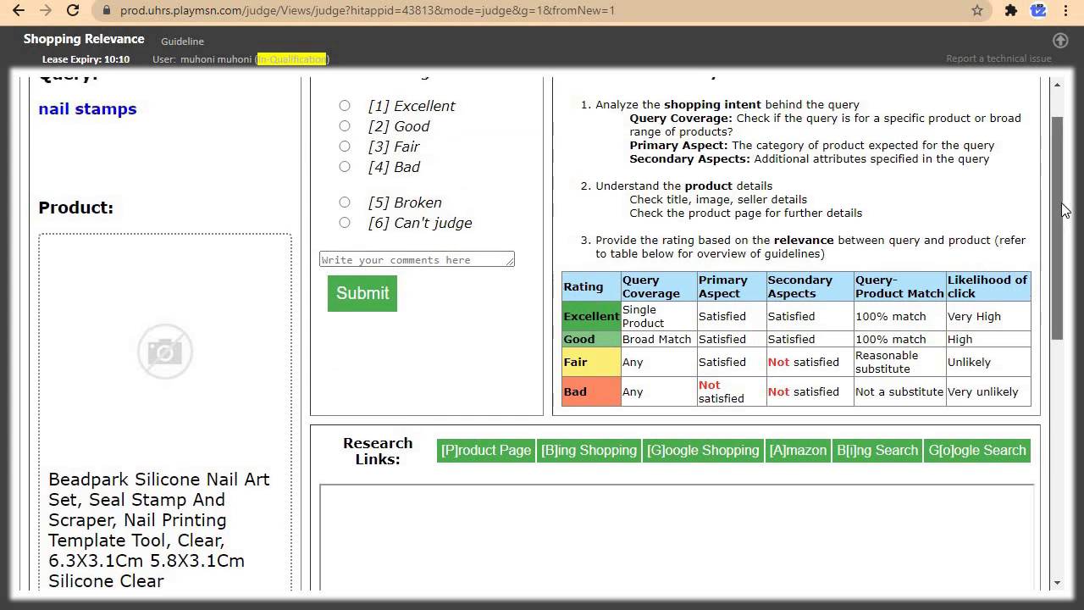
drag(138, 130, 36, 129)
click(71, 119)
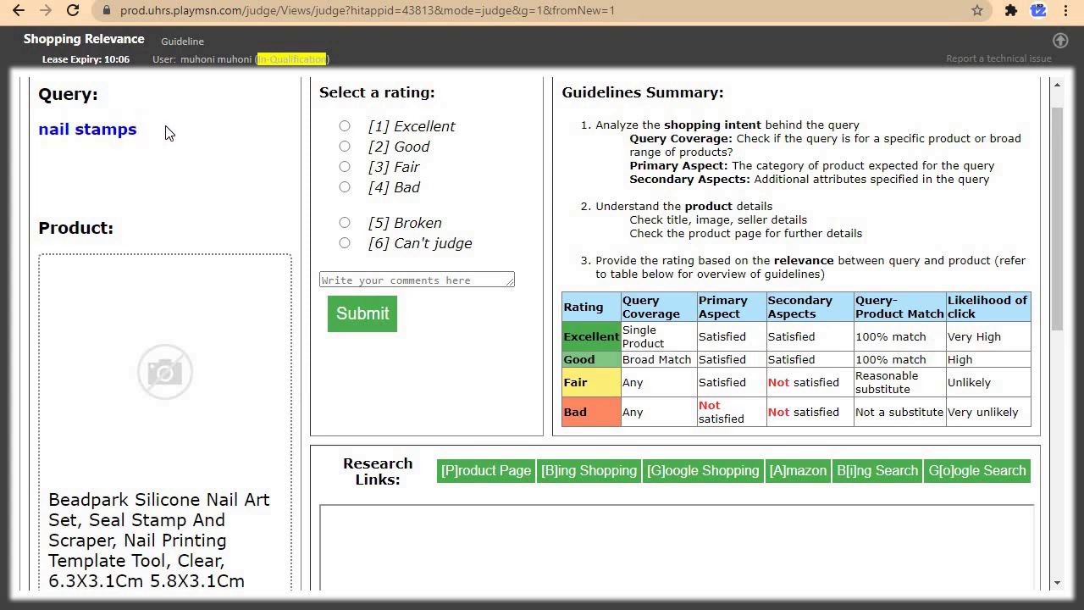
drag(1064, 225, 1062, 275)
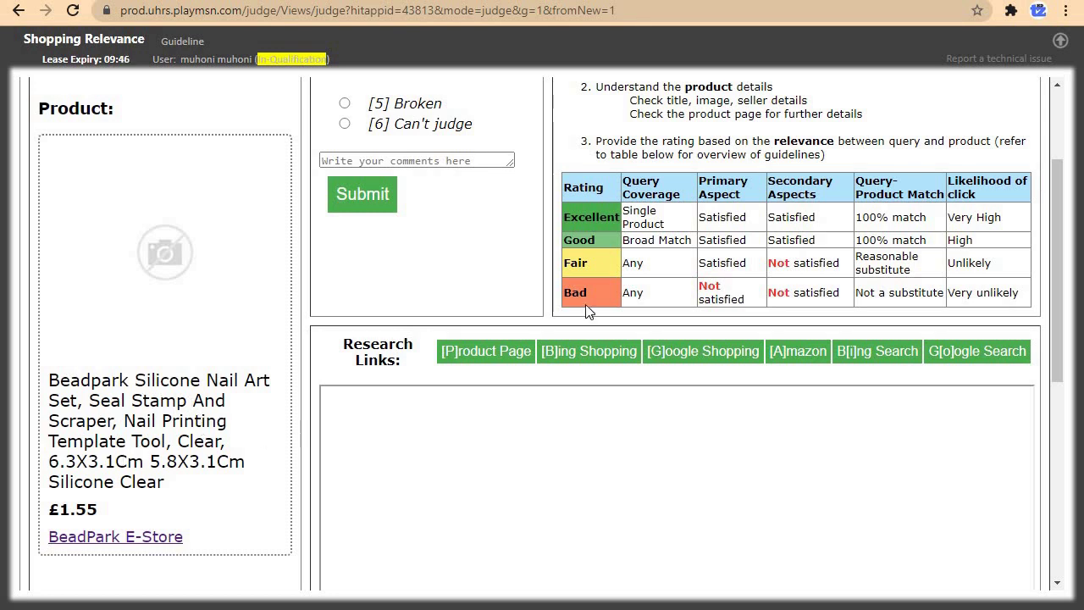
View the product page again to check its images, pricing and package details, and return to the task's rating options
key(p)
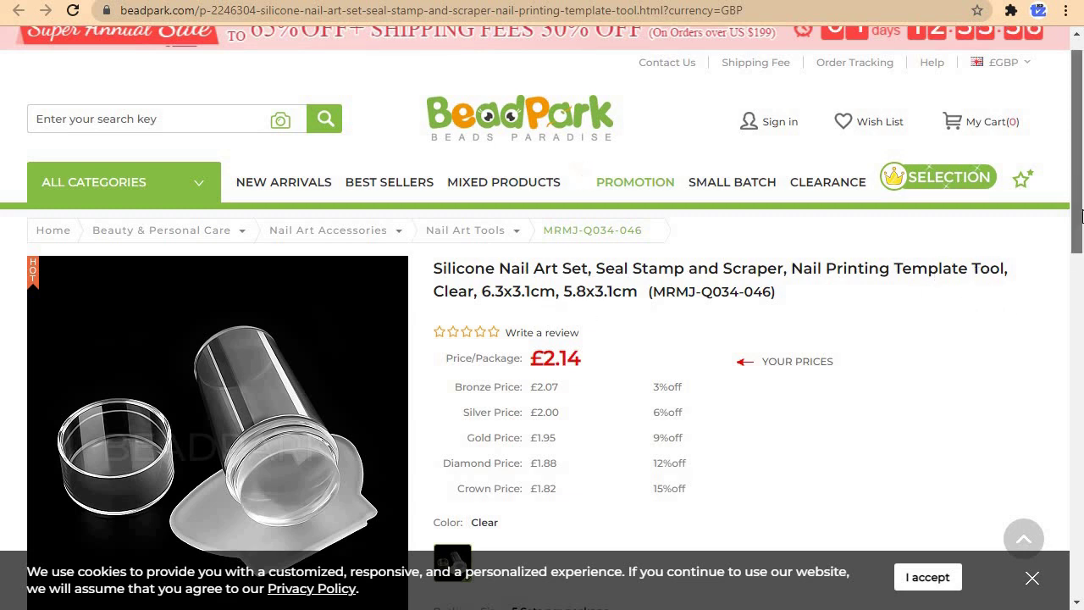
scroll(1081, 216, down, 2)
drag(1082, 235, 1081, 286)
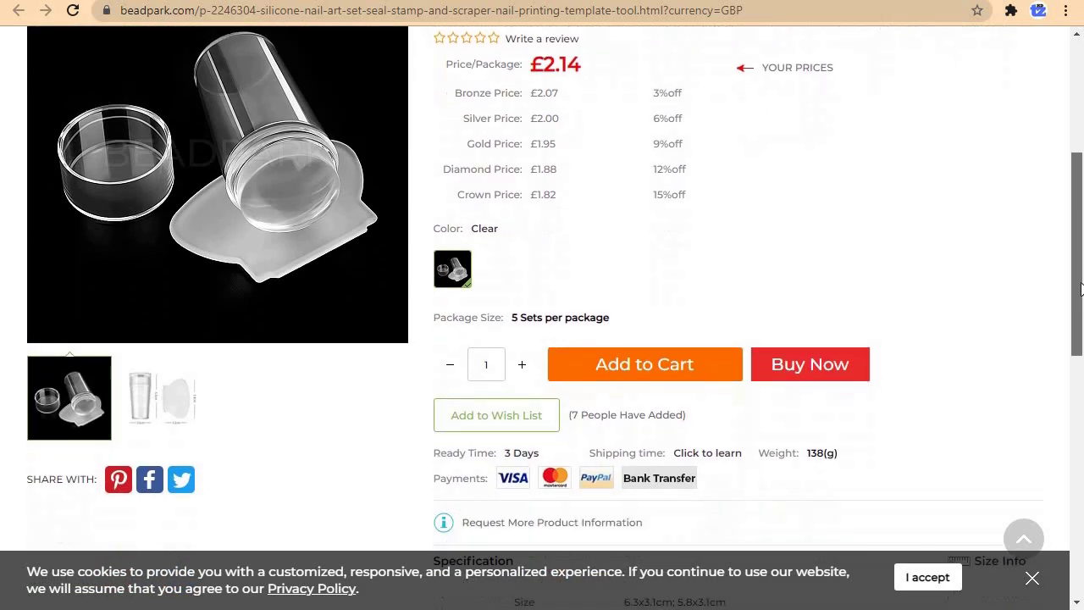
key(ctrl+w)
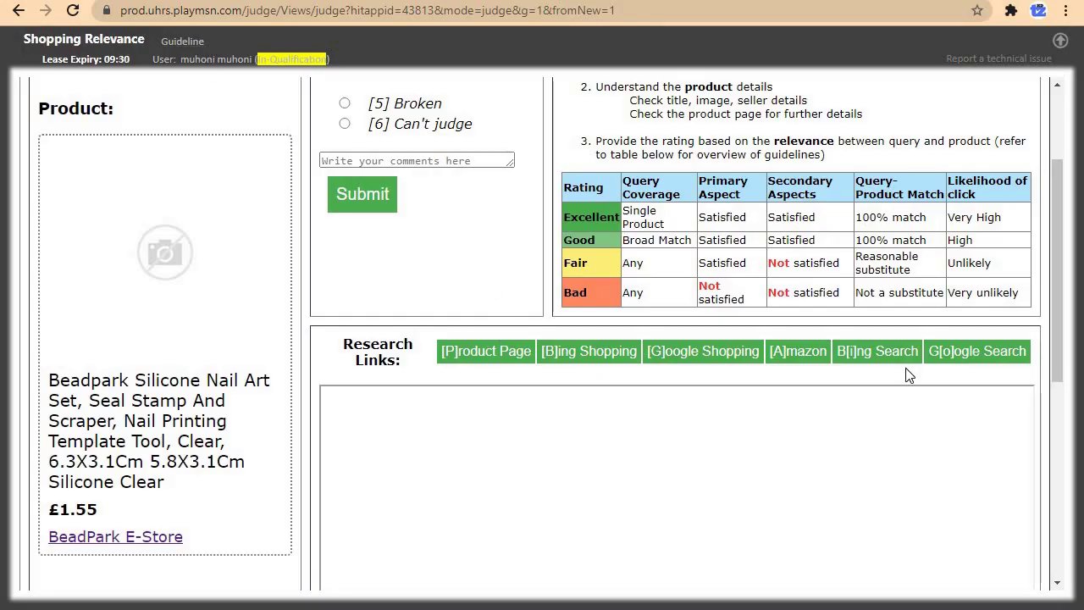
drag(1060, 291, 1077, 230)
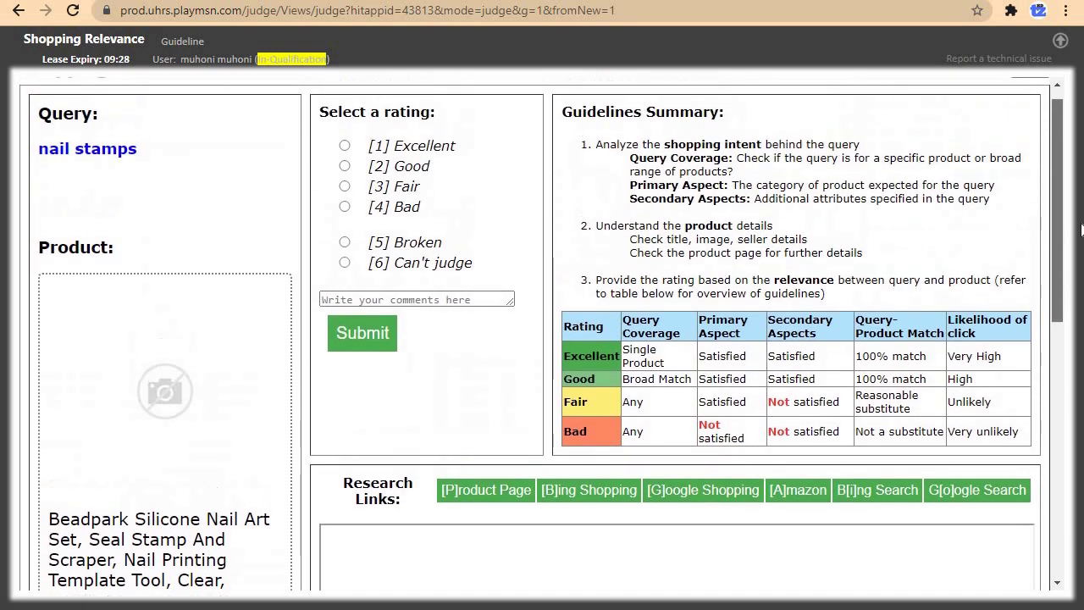
scroll(1076, 225, up, 1)
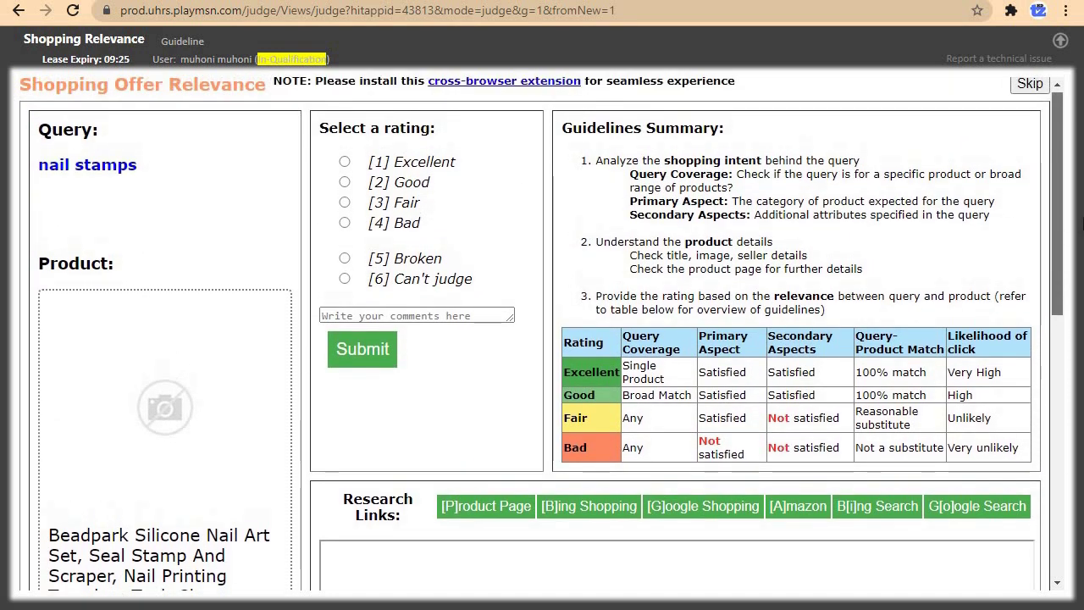
Rate the Beadpark nail art set as [2] Good for the nail stamps query and submit the judgment
scroll(581, 223, down, 1)
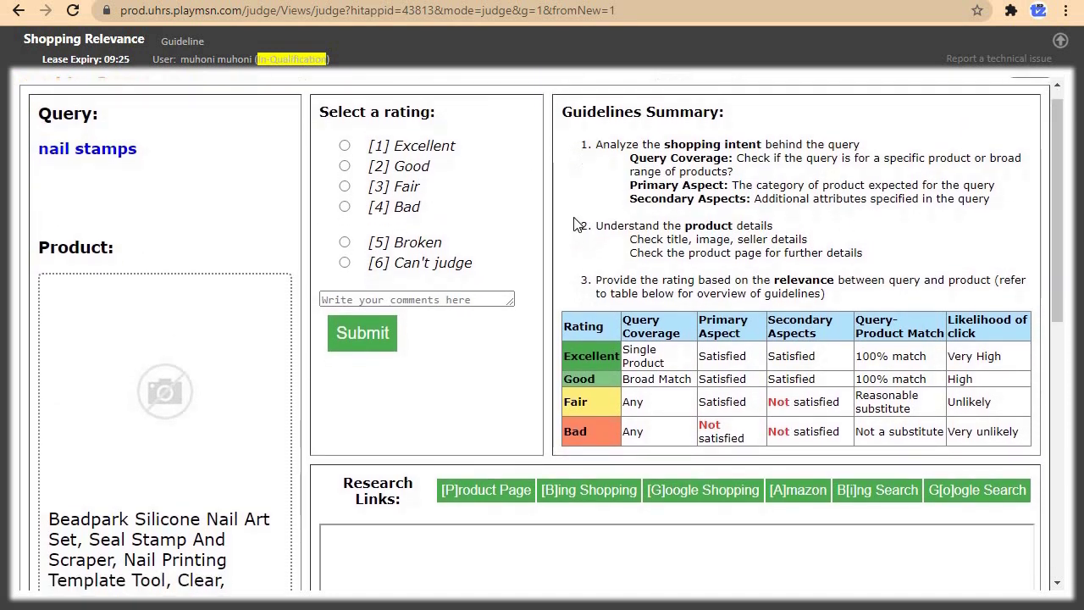
click(344, 167)
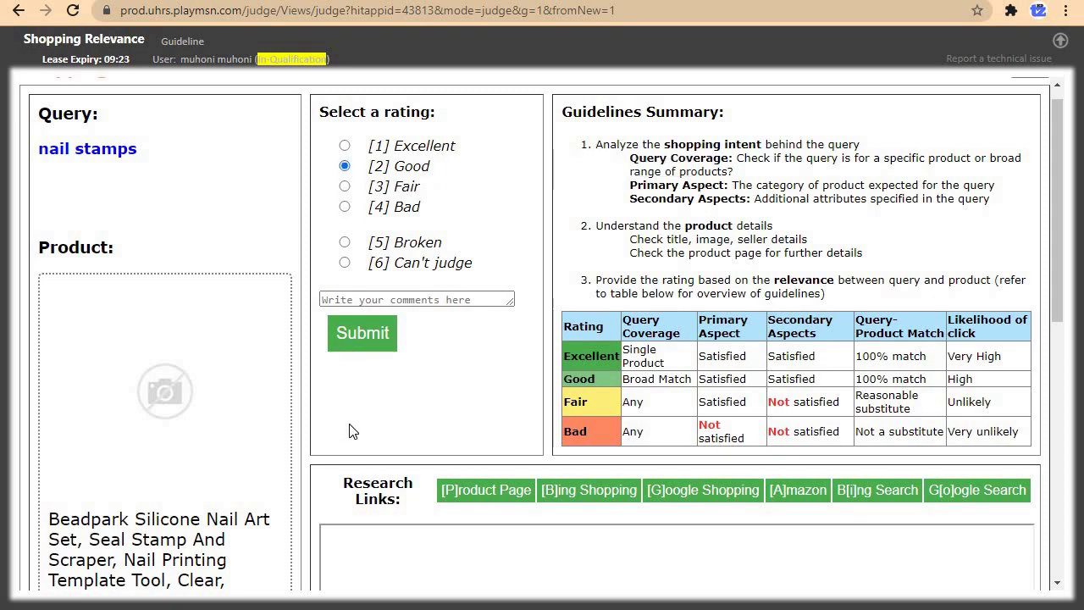
click(362, 334)
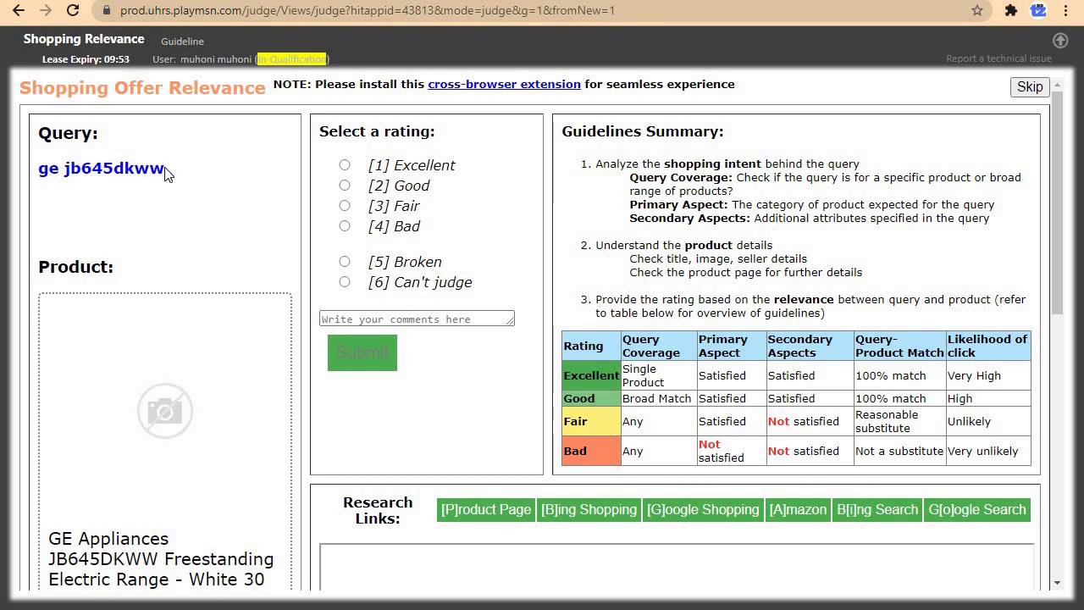
Search Google for the query "ge jb645dkww", review the results, and return to the judging task
drag(167, 172, 36, 167)
right_click(71, 166)
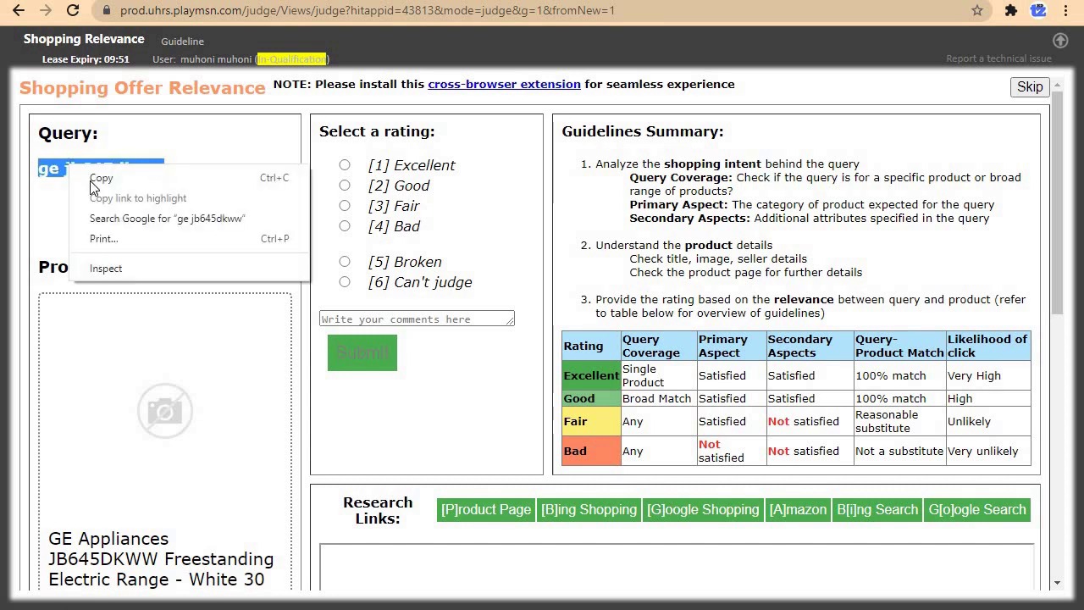
click(129, 218)
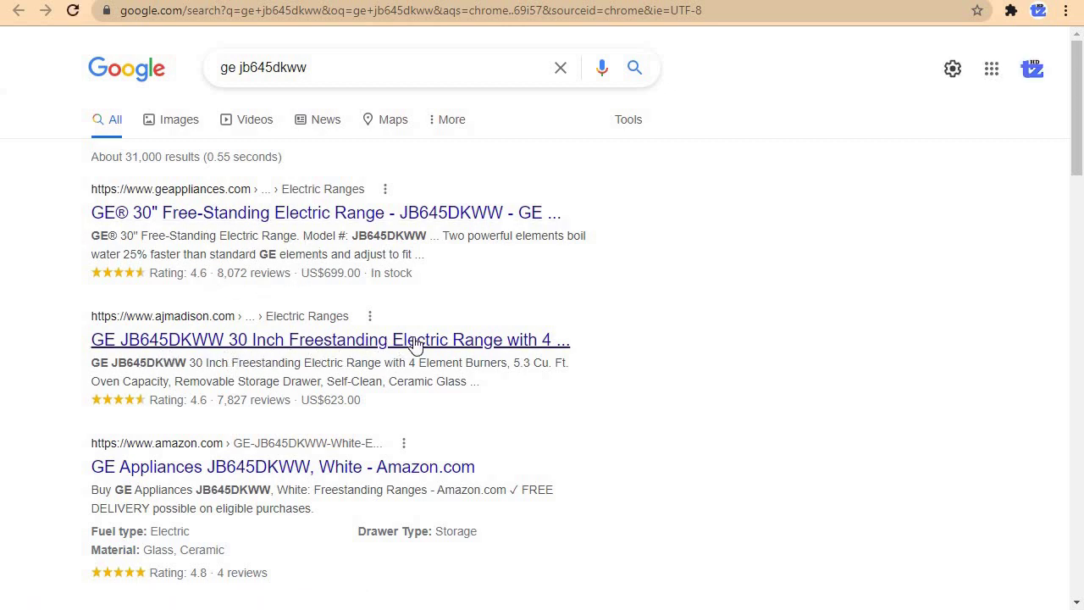
key(ctrl+w)
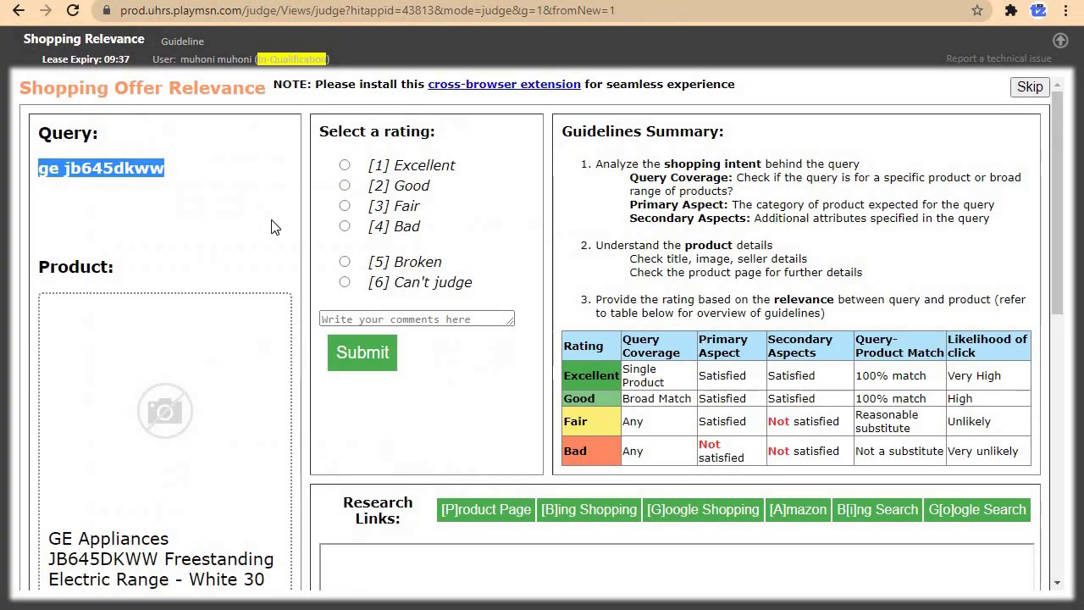
Read the guideline document's query aspects and rating definitions through the Can't Judge section, and return to the task
key(ctrl+Tab)
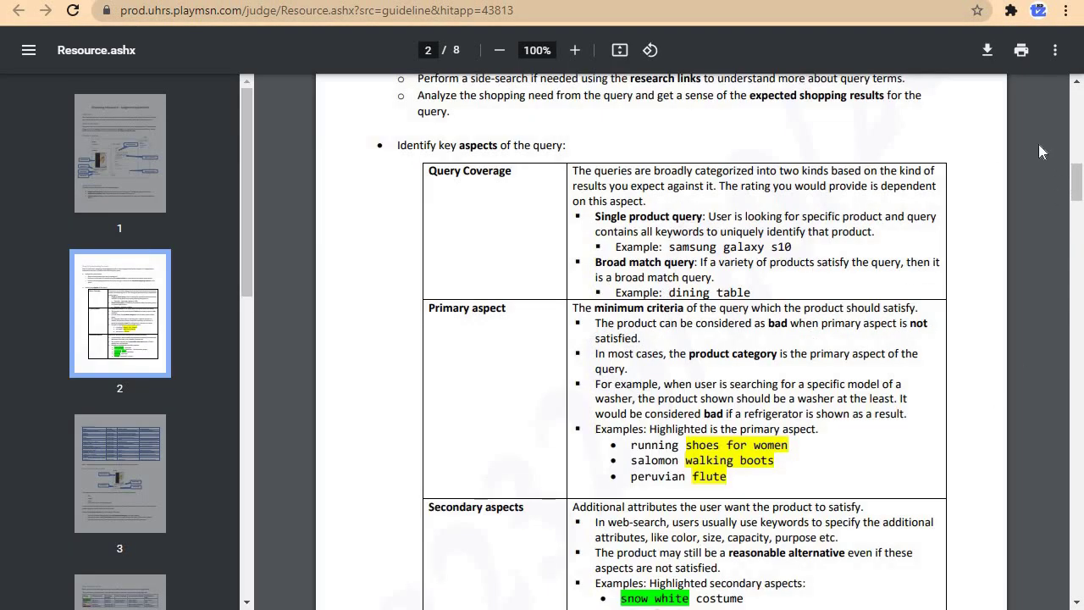
drag(1081, 186, 1081, 330)
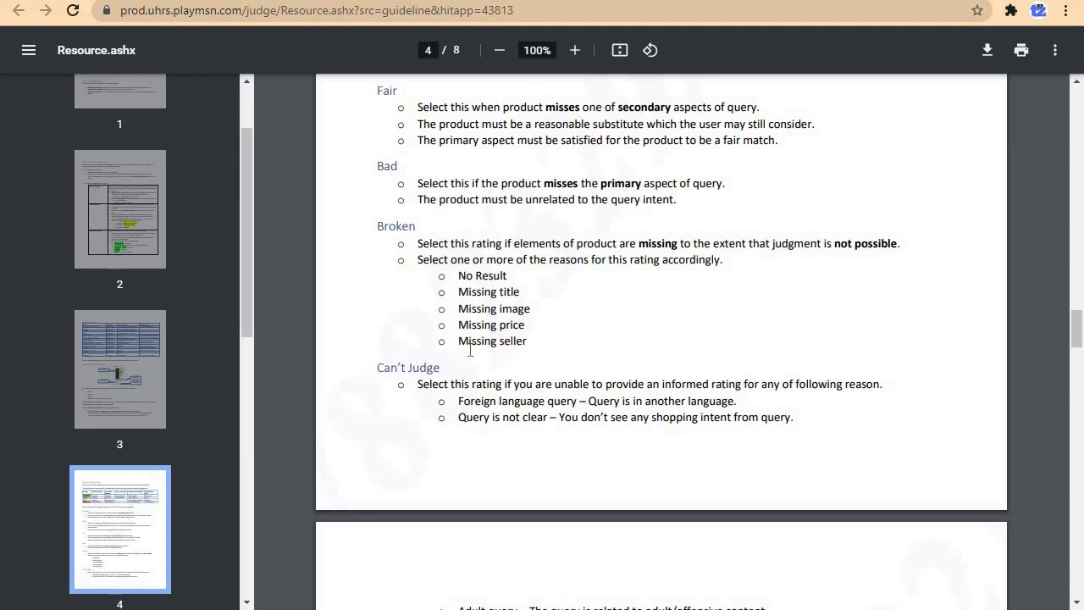
key(ctrl+w)
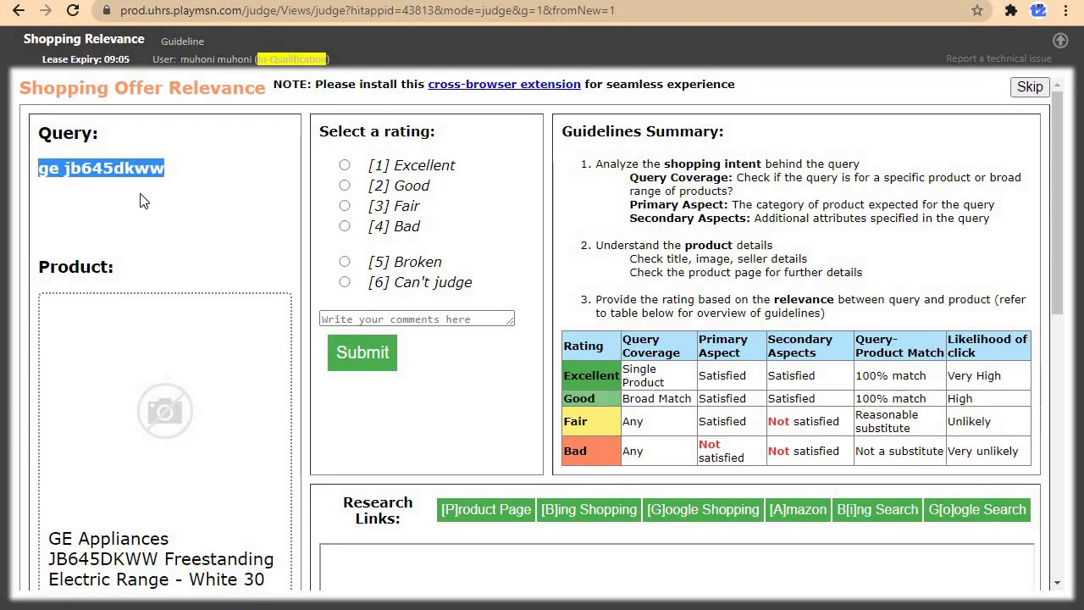
Examine the title, price and seller of the GE electric range offered for the query
drag(1073, 161, 1076, 252)
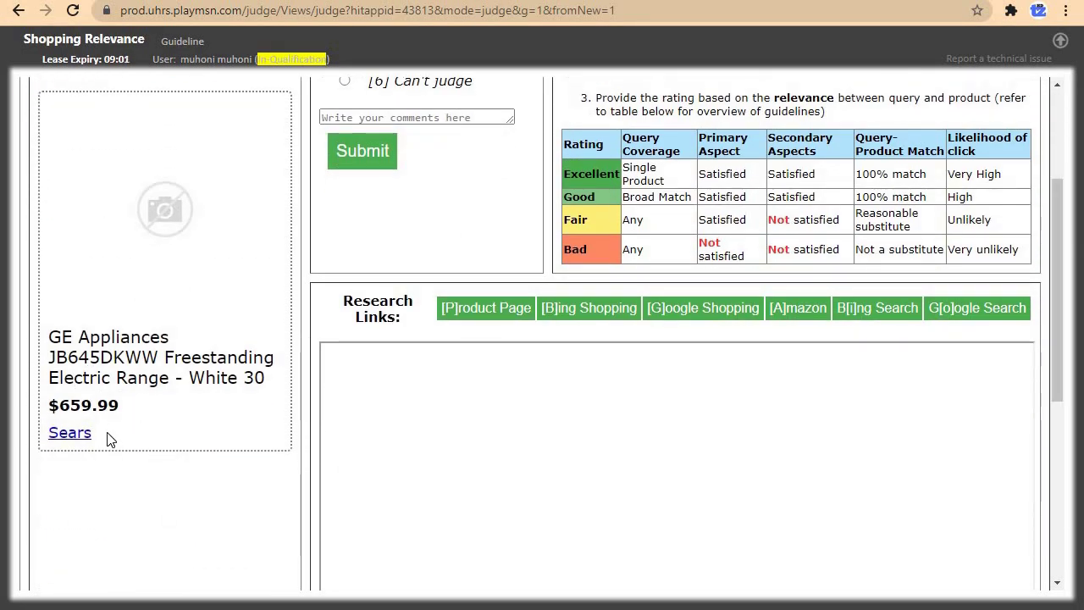
drag(259, 376, 105, 328)
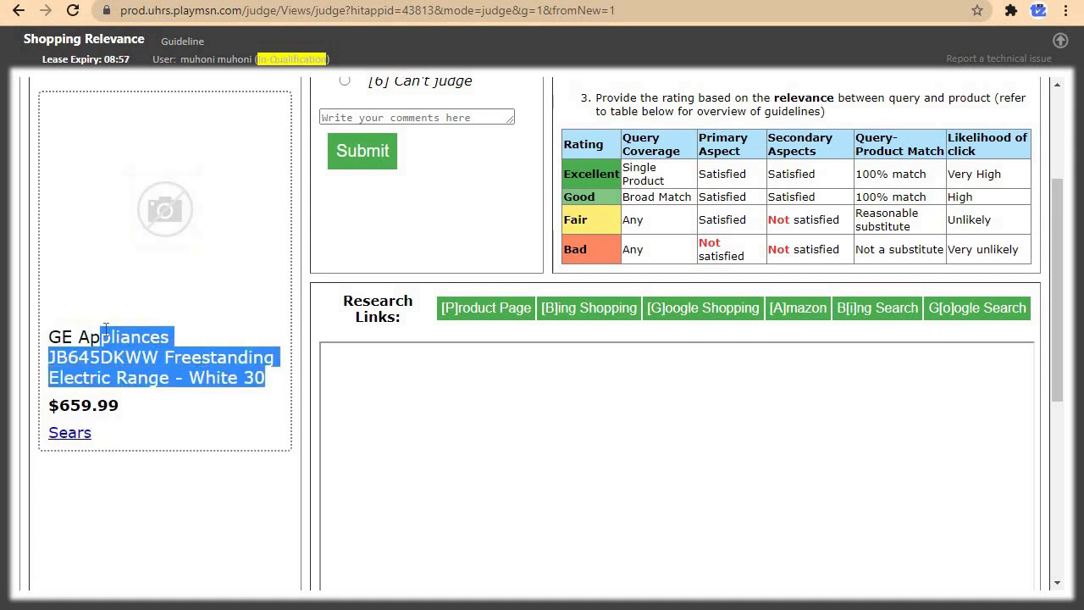
click(280, 326)
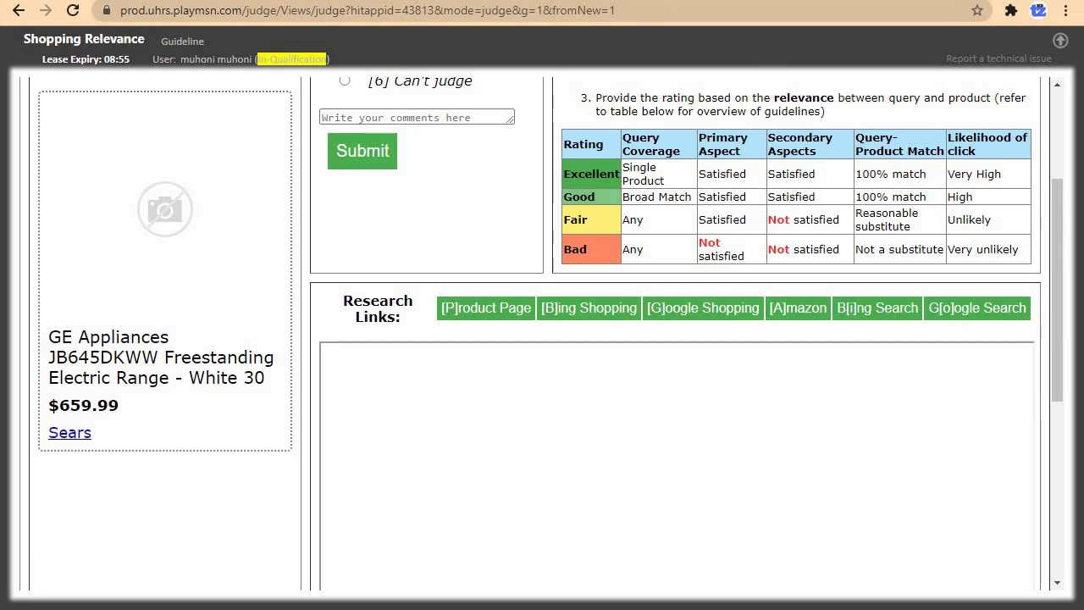
Recheck the Google results for ge jb645dkww and the guideline's Broken and Can't Judge criteria, returning to the task
key(o)
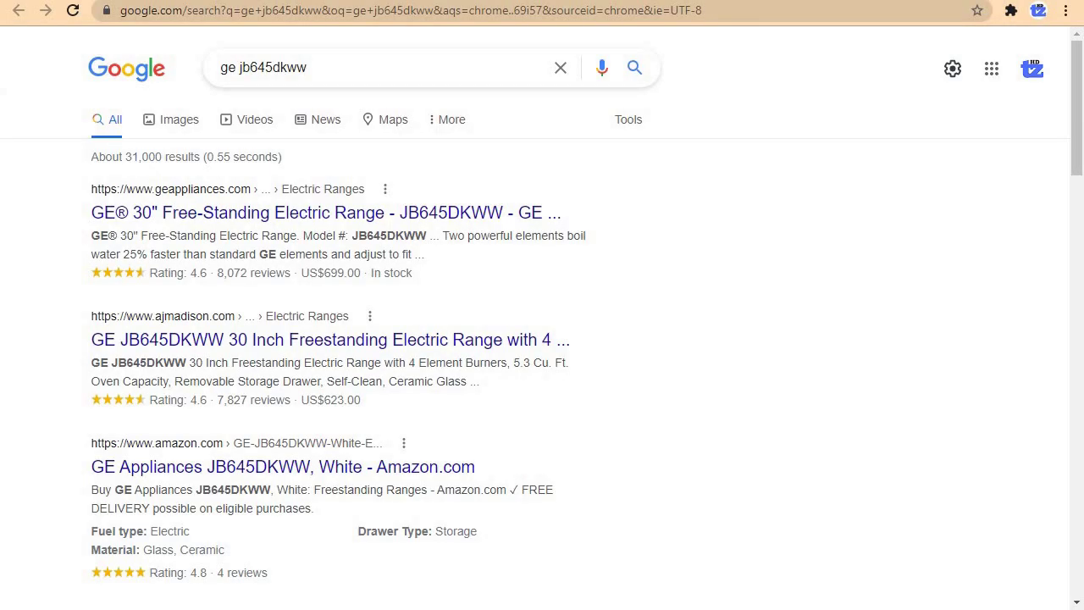
key(ctrl+Tab)
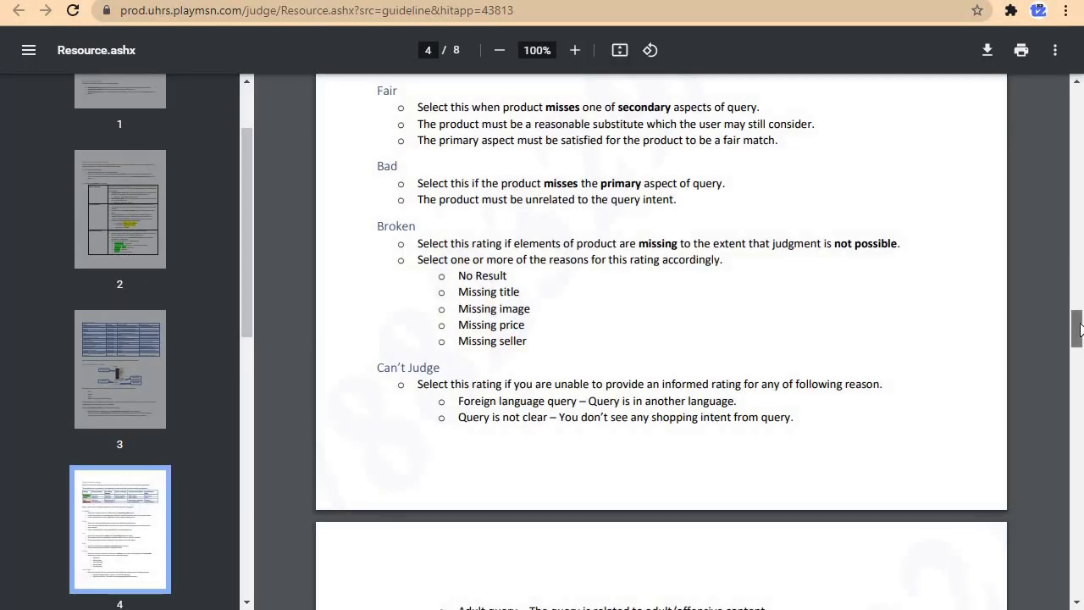
drag(1079, 330, 1078, 338)
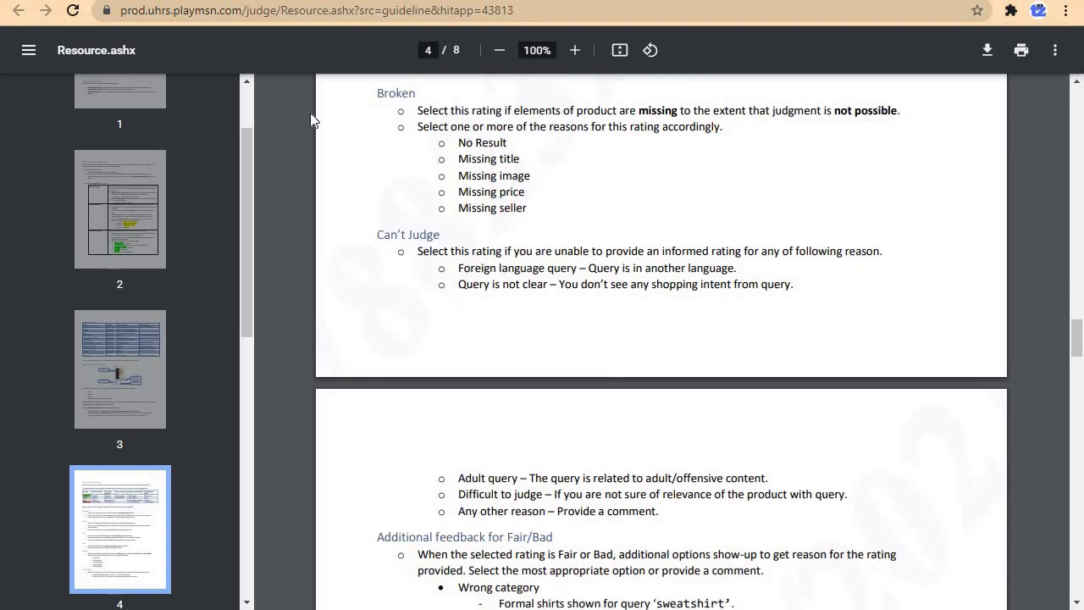
key(ctrl+w)
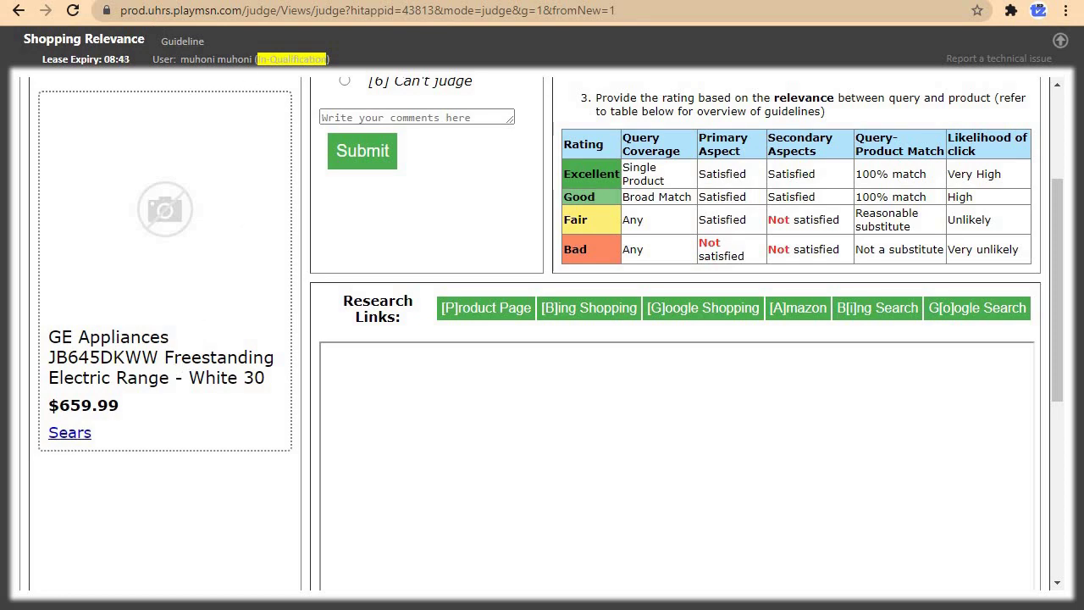
Compare the Google results and the GE range's details with the guideline's rating table and detailed rating instructions
key(o)
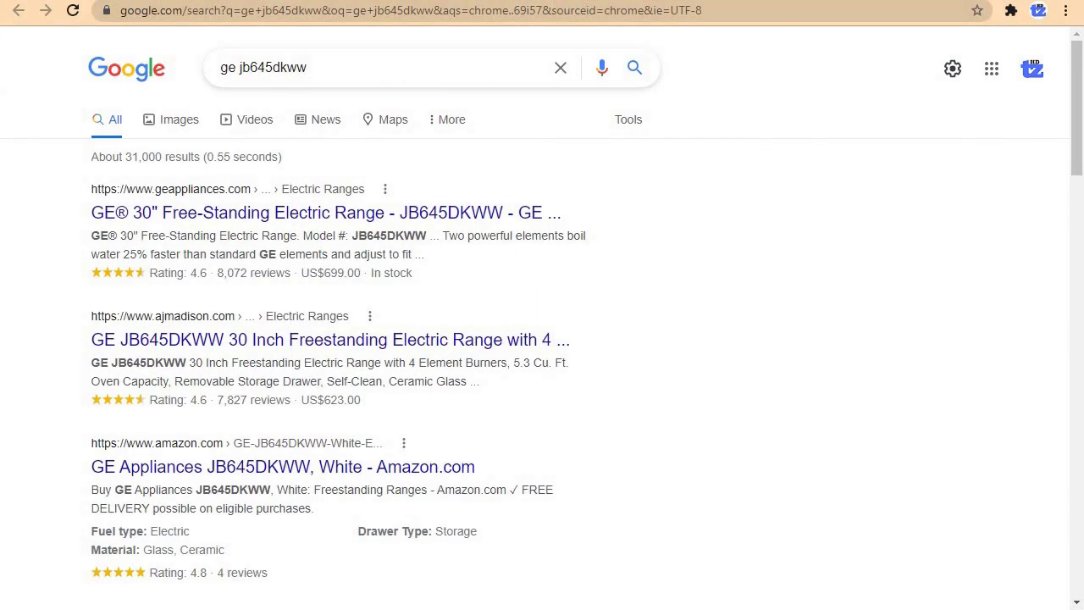
key(alt+Tab)
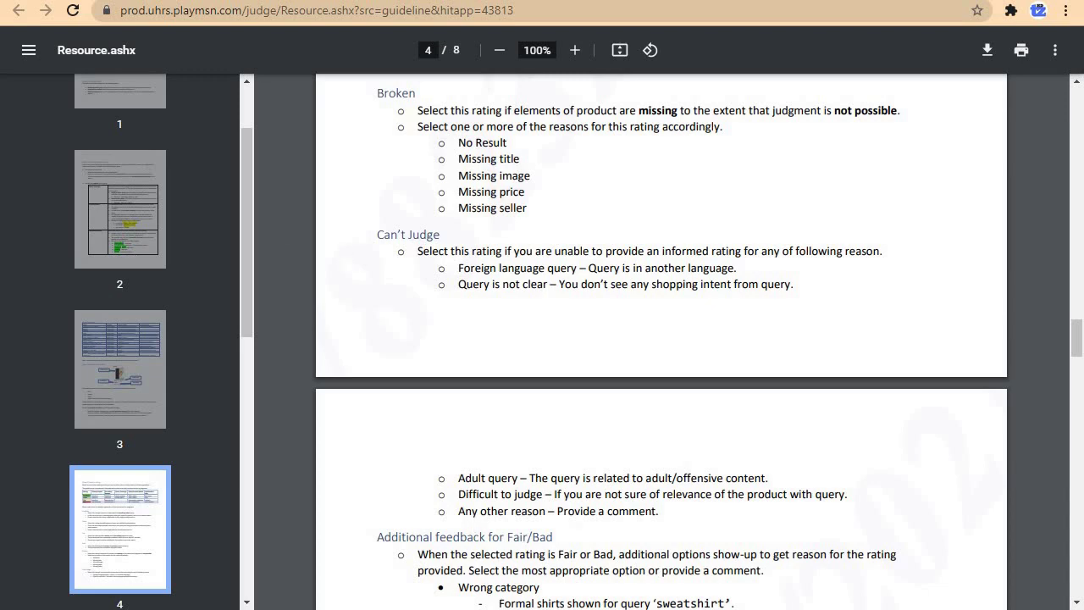
key(ctrl+w)
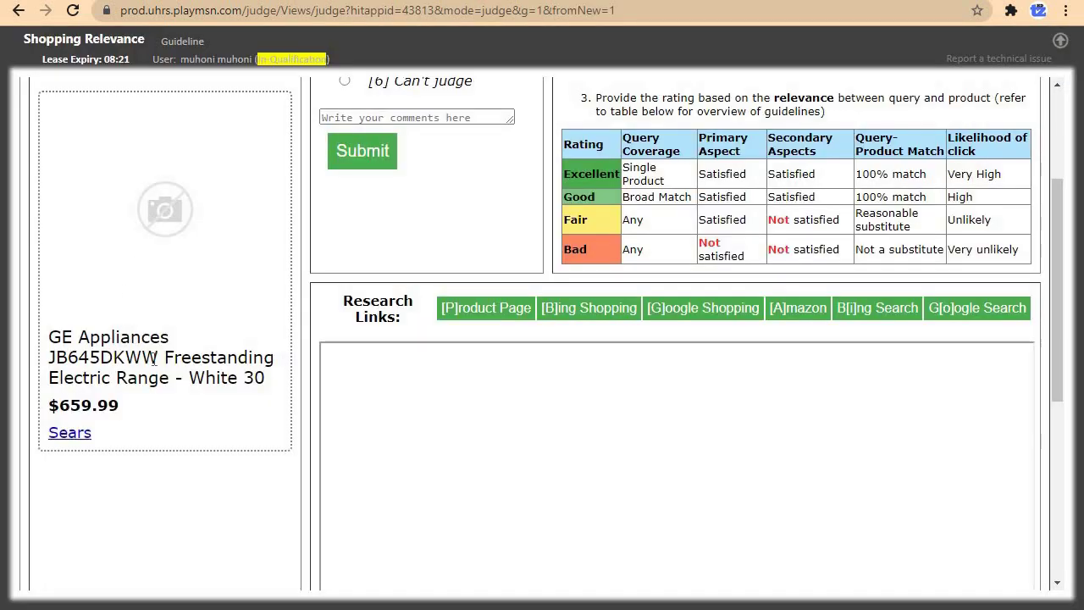
key(alt+Tab)
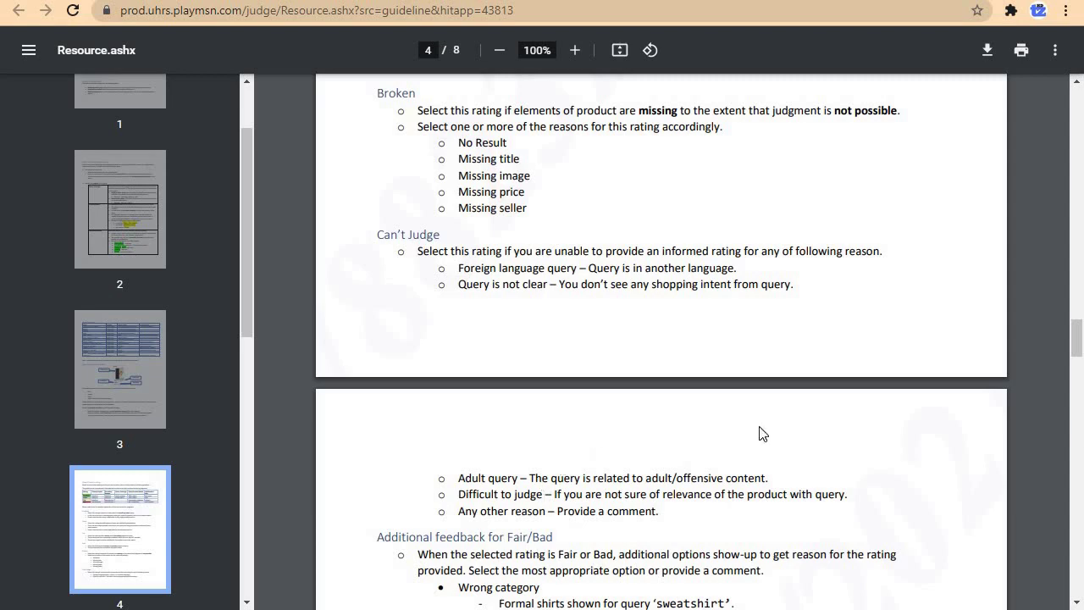
scroll(1079, 339, up, 5)
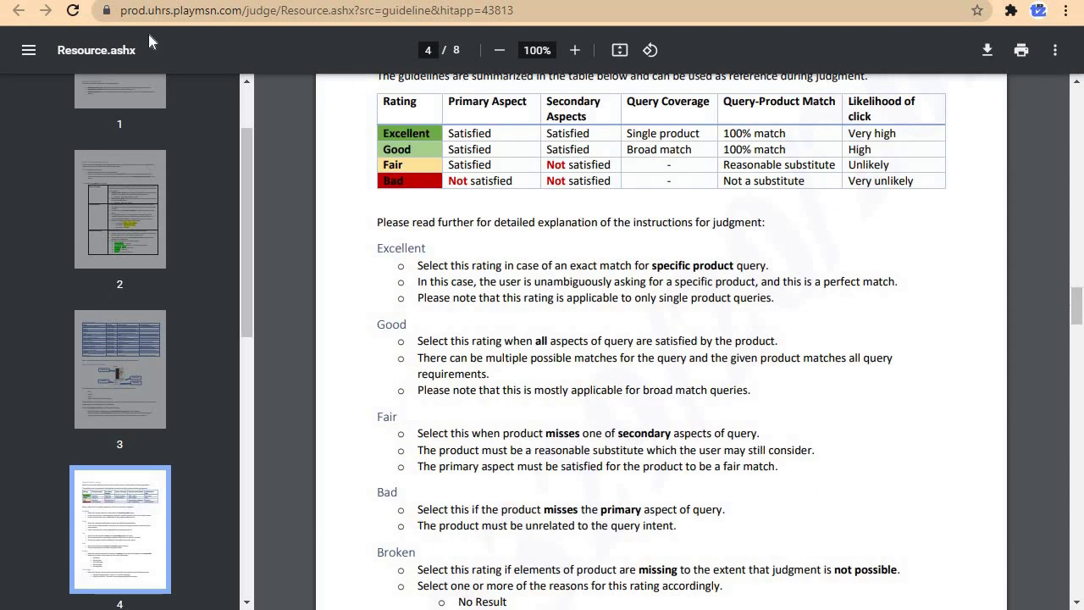
key(ctrl+w)
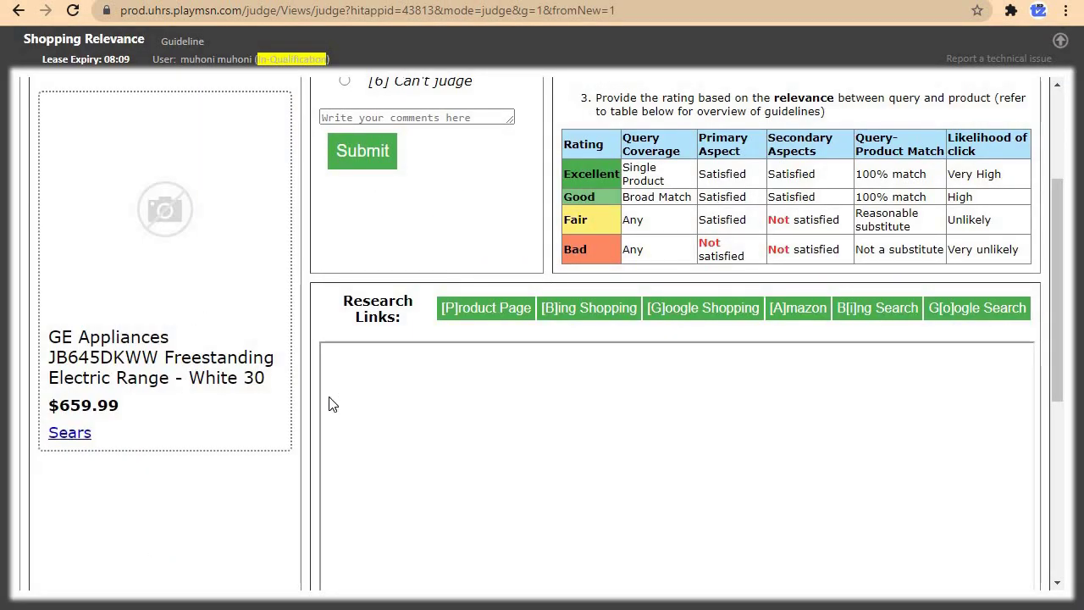
Rate the ge jb645dkww query as [6] Can't judge with the reason "Query is not clear" and submit the judgment
drag(1067, 291, 1069, 267)
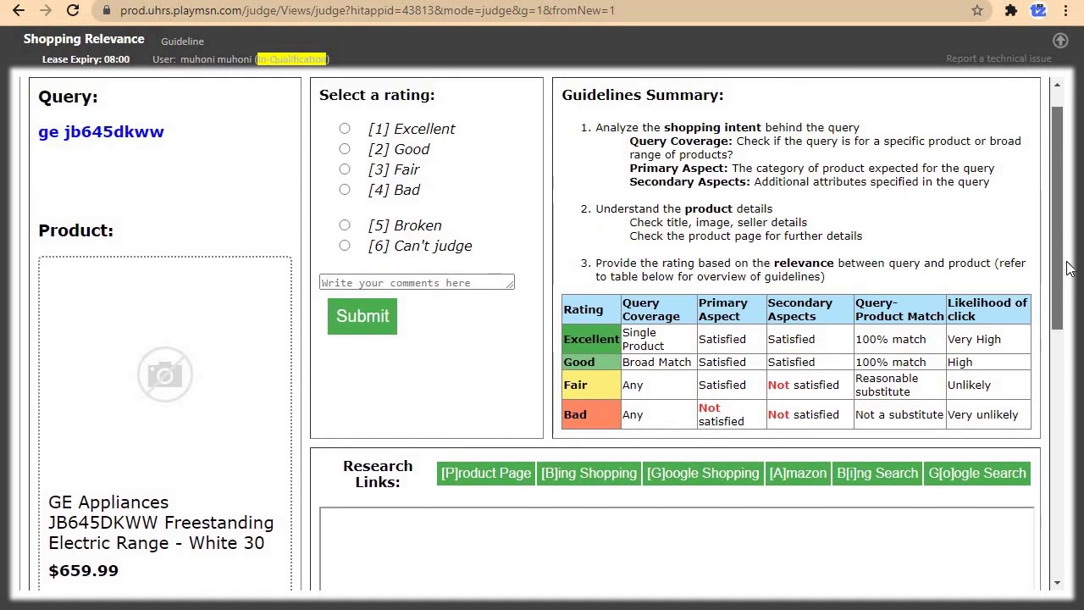
click(345, 246)
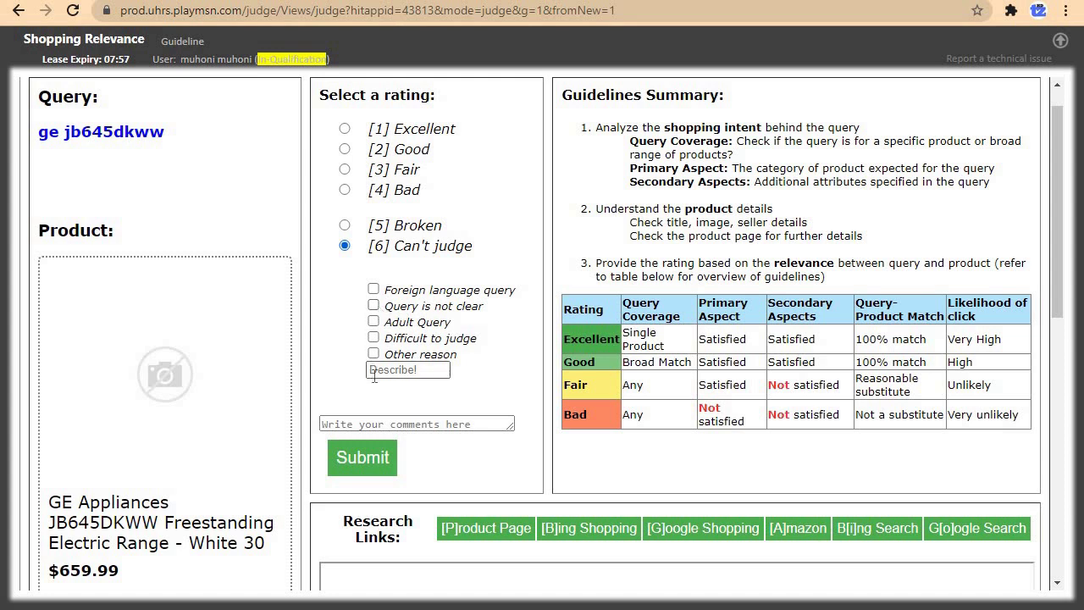
click(374, 305)
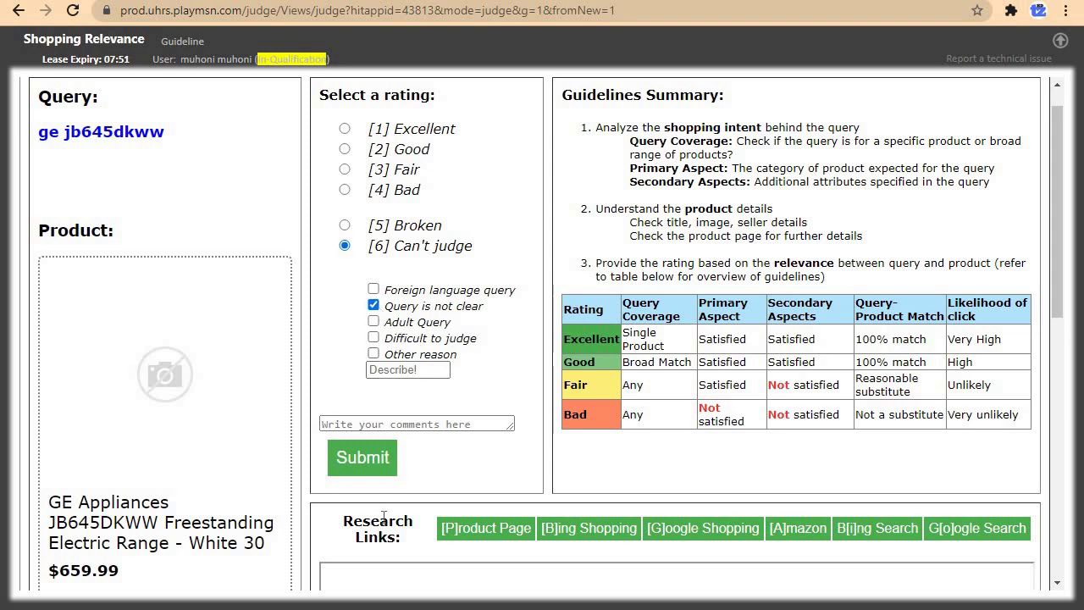
click(372, 454)
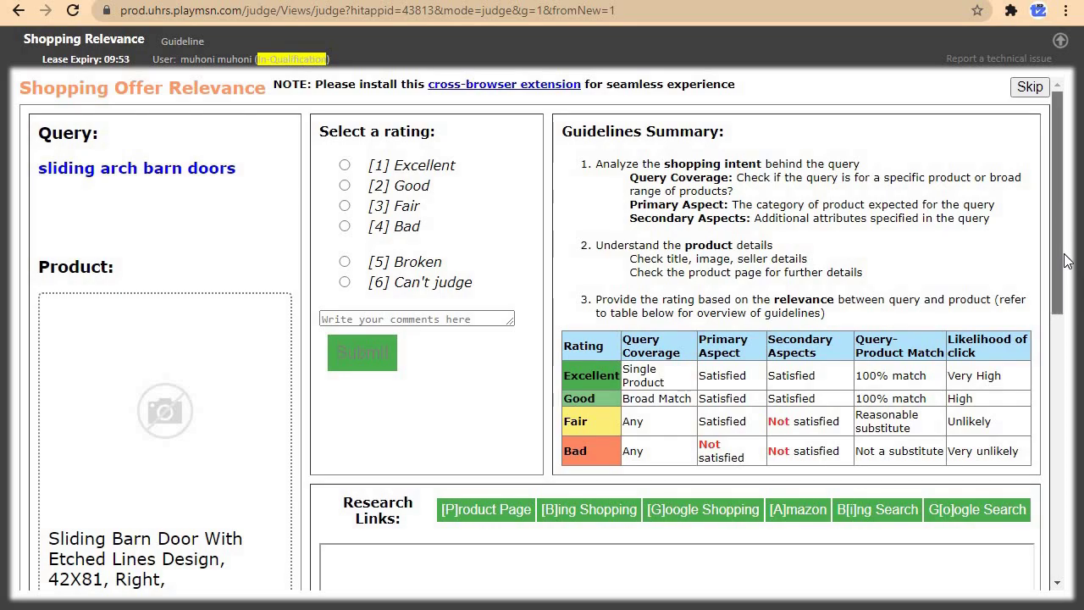
Open the Houzz product page for the sliding barn door, check its image and details, and return to the task
scroll(1066, 262, down, 2)
click(105, 524)
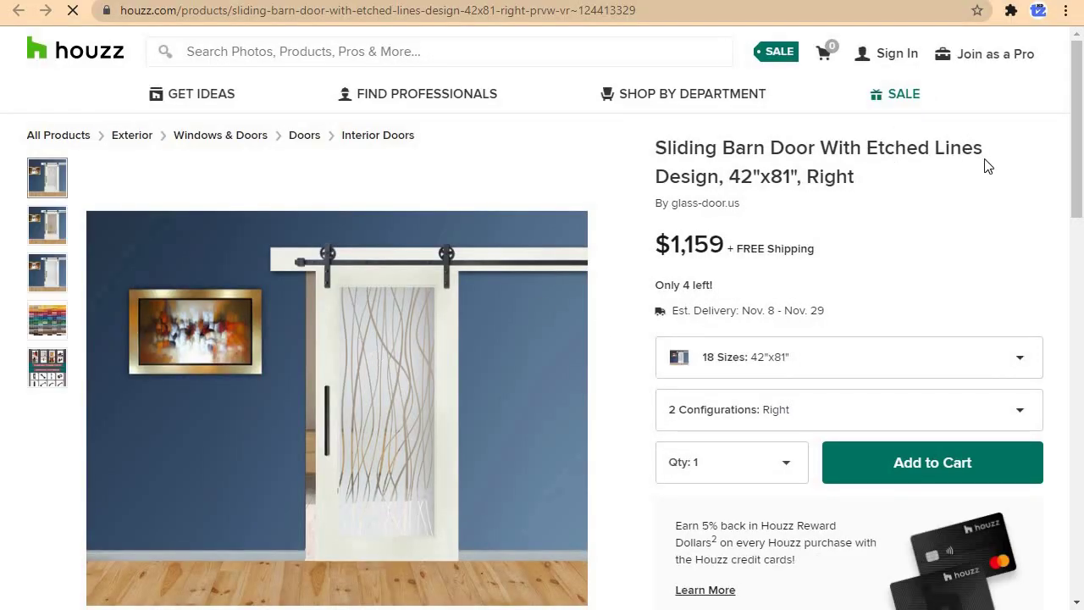
mouse_move(1081, 113)
mouse_down()
mouse_move(1069, 225)
mouse_move(1073, 119)
mouse_up()
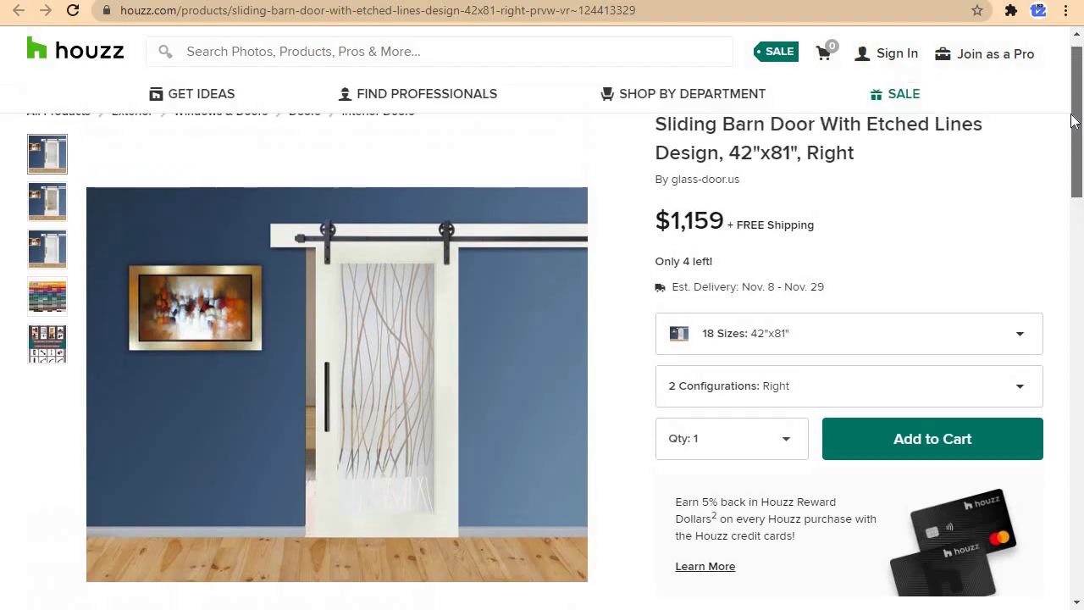
key(ctrl+w)
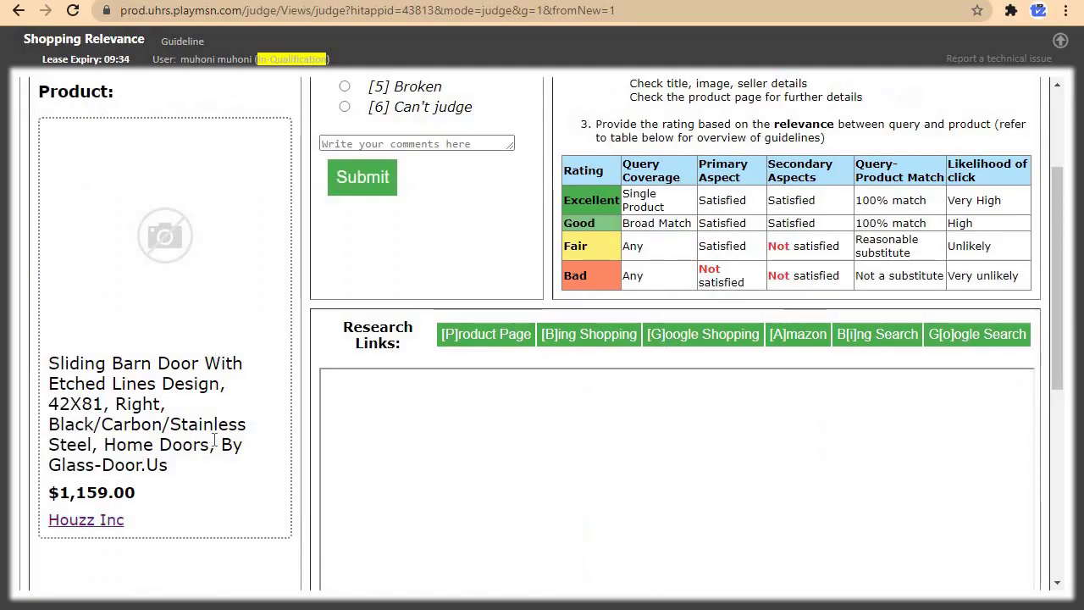
Compare the sliding arch barn doors query with the product details, rate the match as [2] Good and submit the judgment
drag(1054, 362, 1054, 294)
drag(171, 151, 184, 155)
click(210, 180)
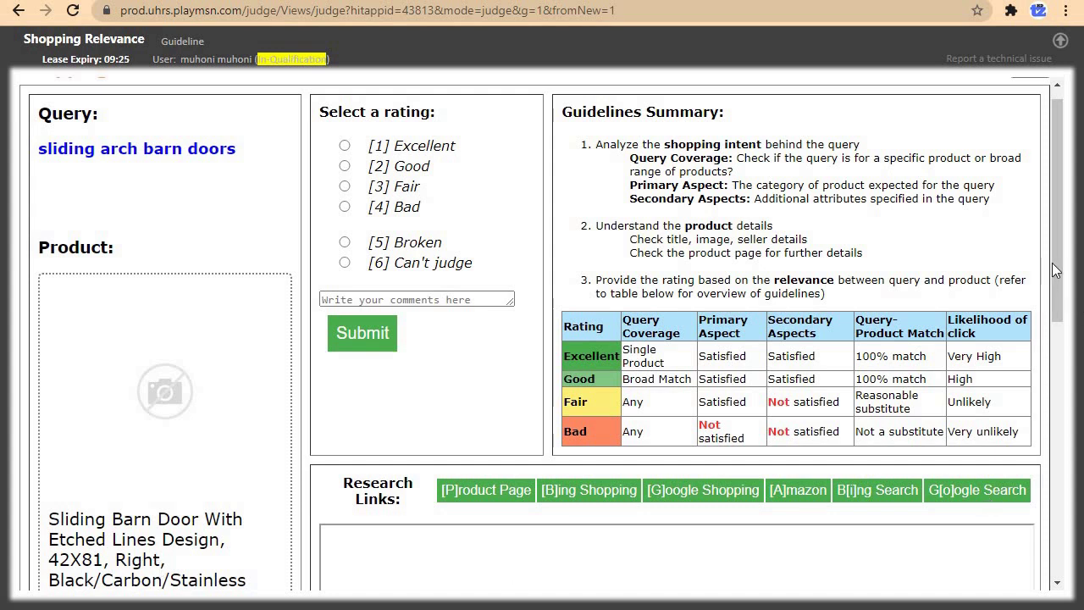
scroll(1065, 307, down, 1)
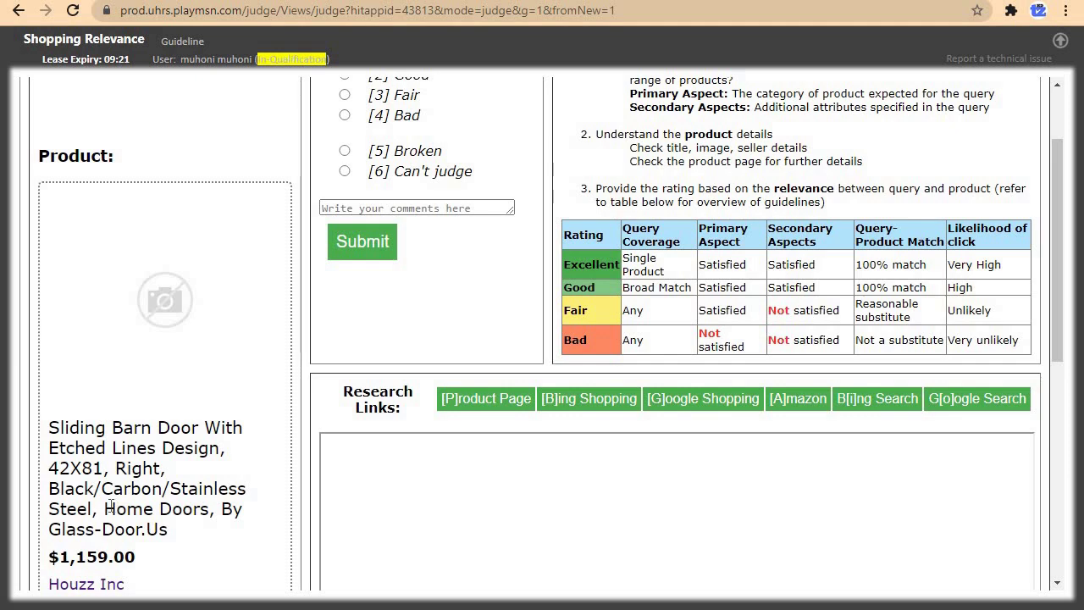
scroll(1065, 262, up, 1)
scroll(1065, 262, up, 1)
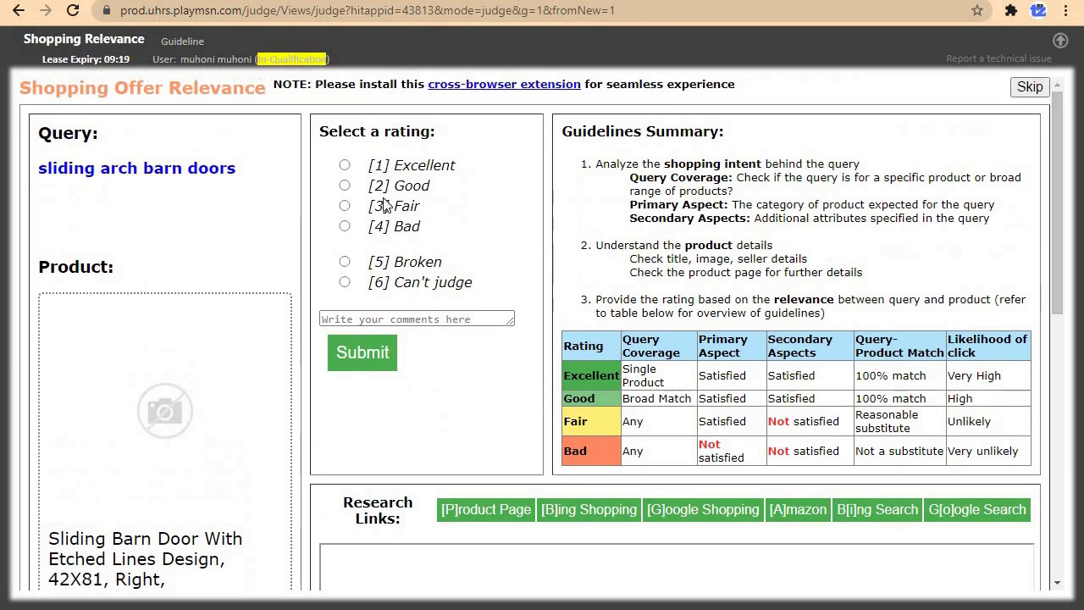
click(345, 186)
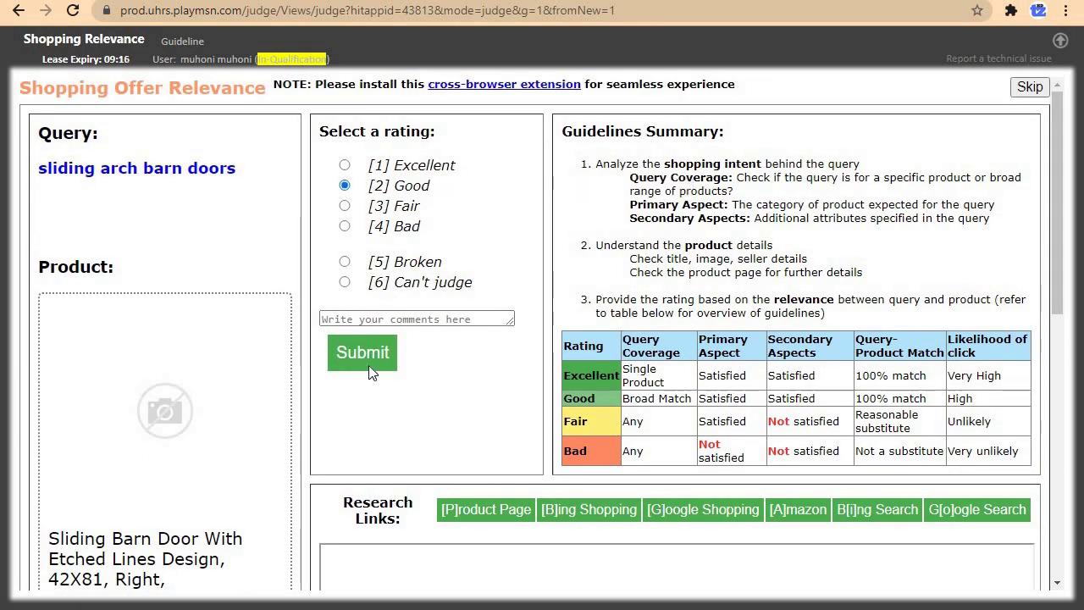
click(368, 371)
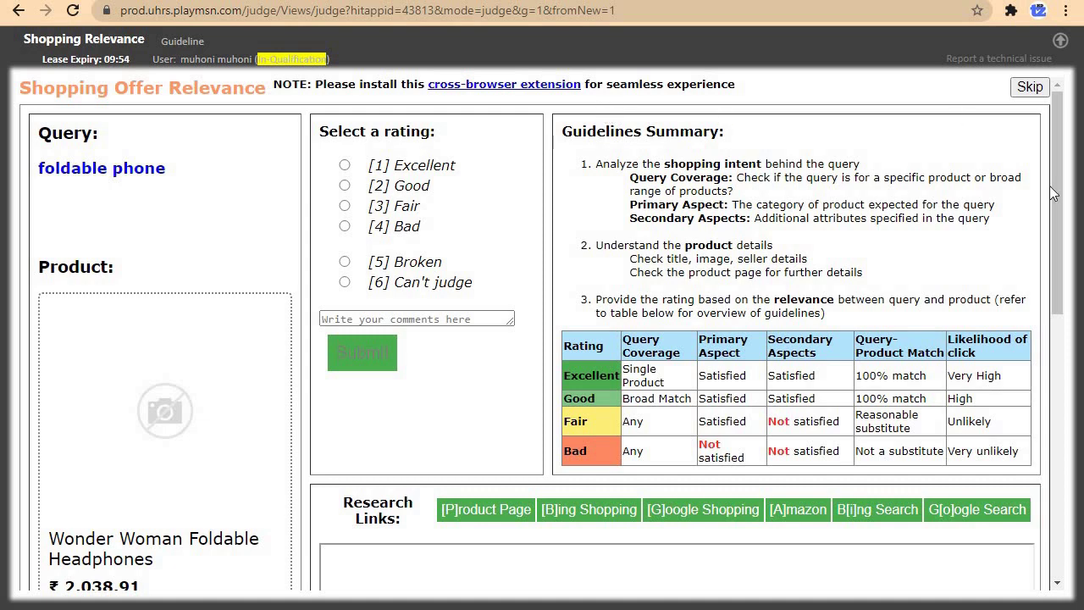
Compare the foldable phone query with the headphones offer, rate it [4] Bad with the reason "Product Category mismatch" and submit the judgment
drag(1056, 187, 1055, 249)
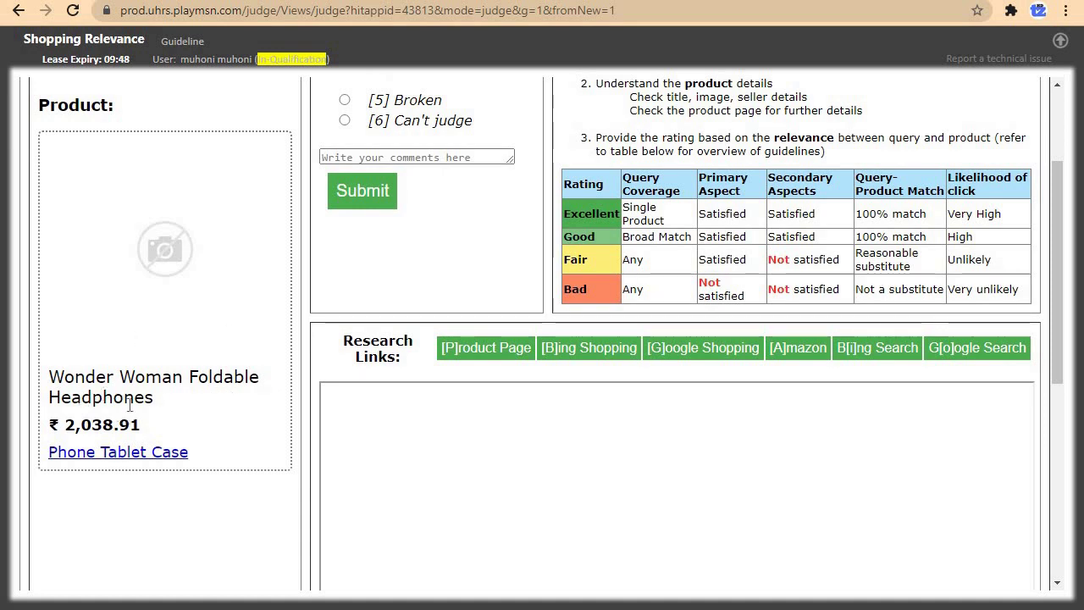
drag(1060, 288, 1070, 213)
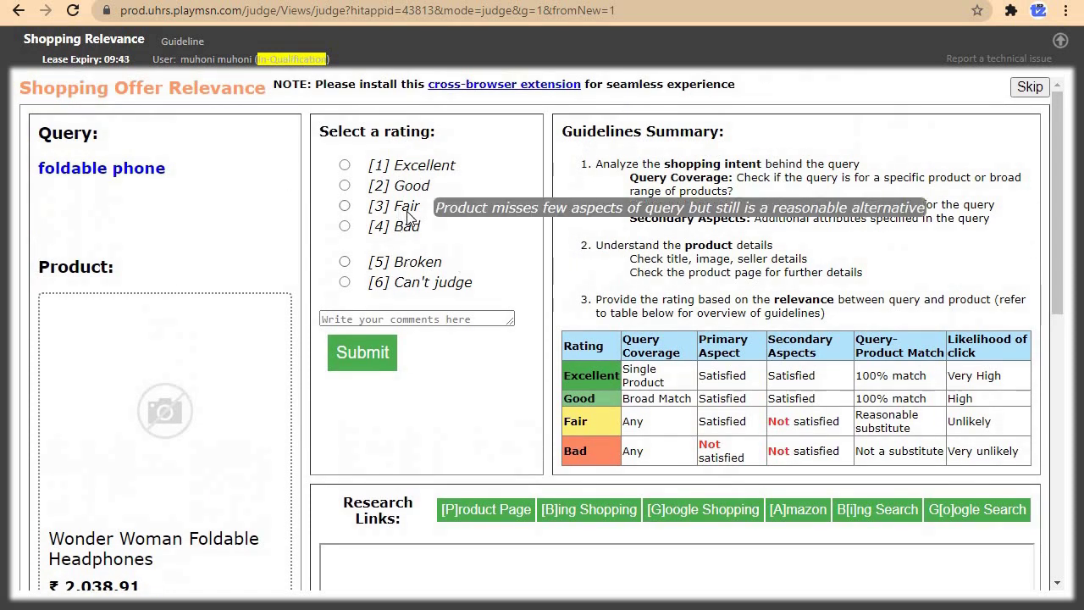
click(346, 227)
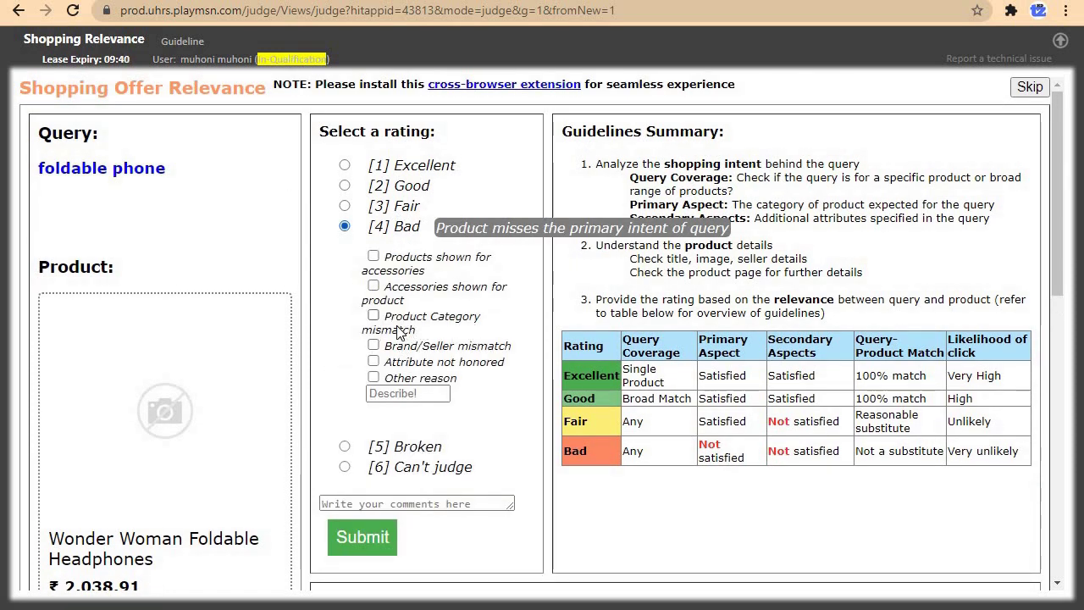
click(373, 318)
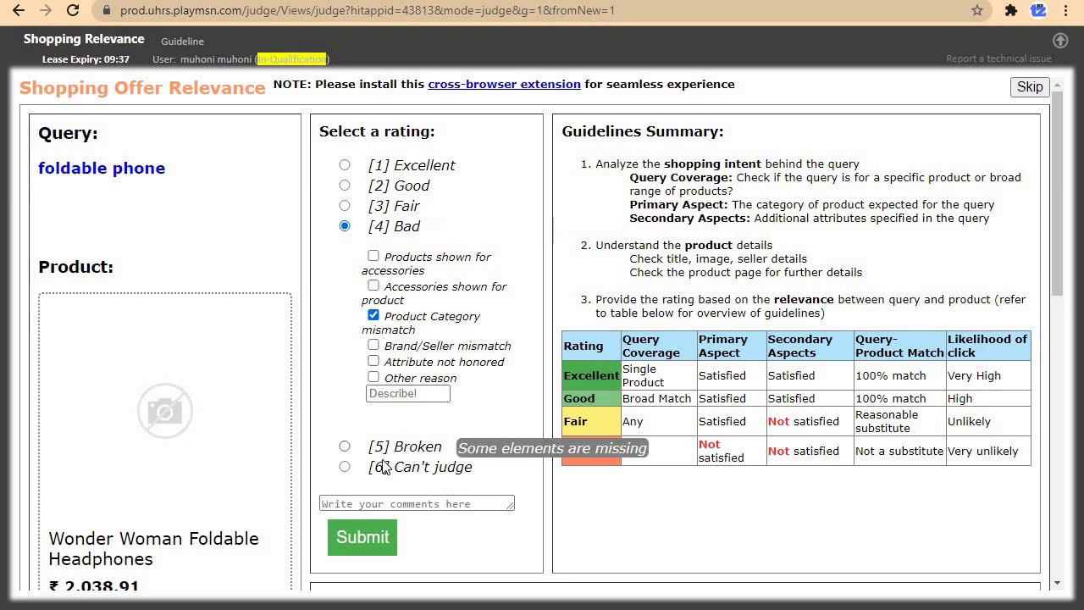
click(362, 535)
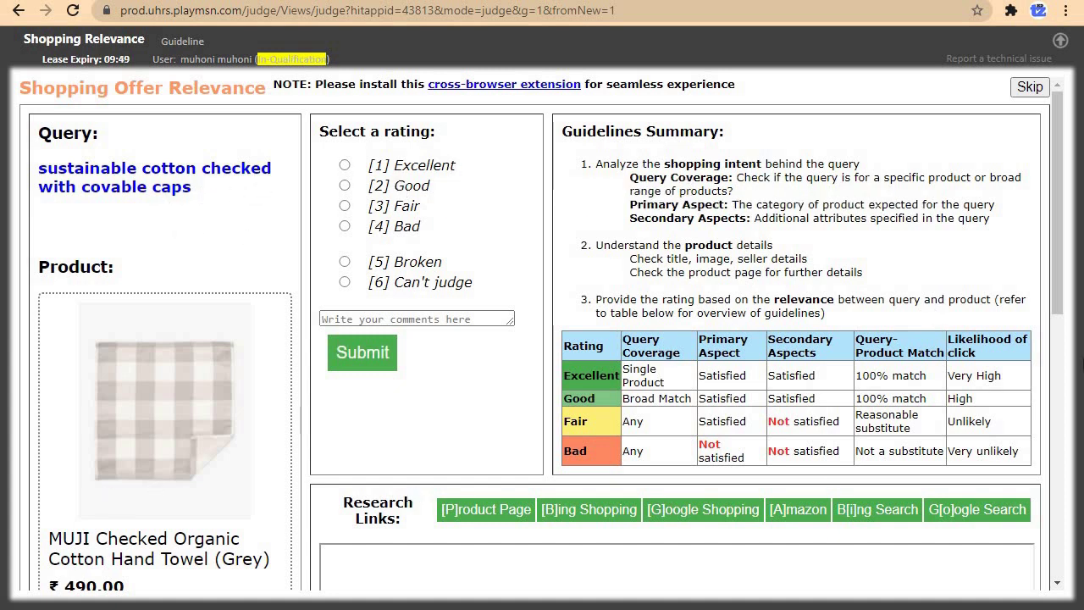
Check the MUJI hand towel's details, search Google for "sustainable cotton checked with covable caps", and return to the task
drag(1057, 235, 1056, 311)
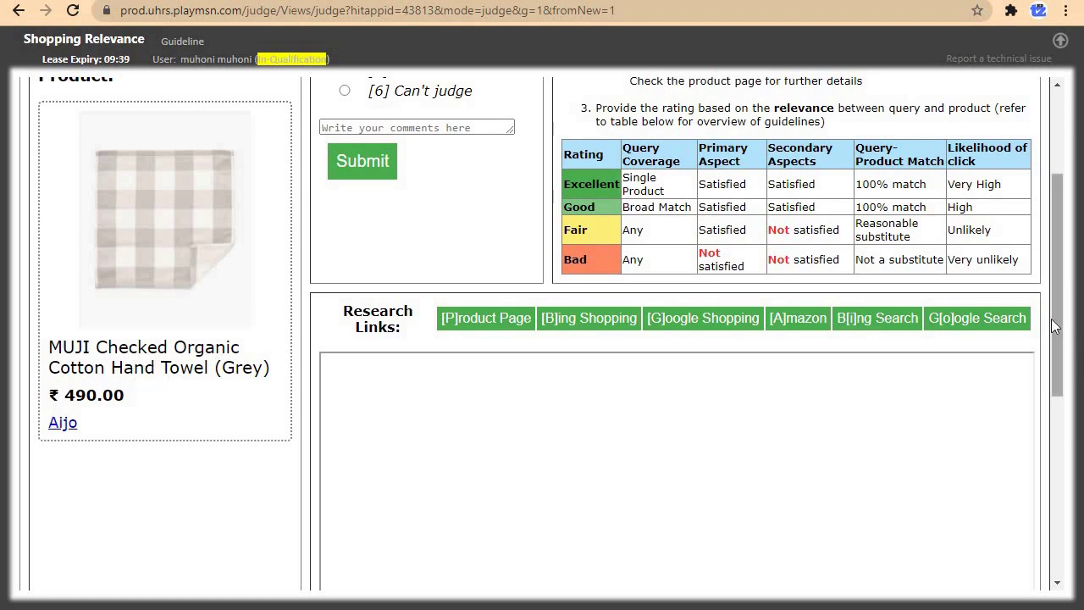
drag(1058, 314, 1069, 236)
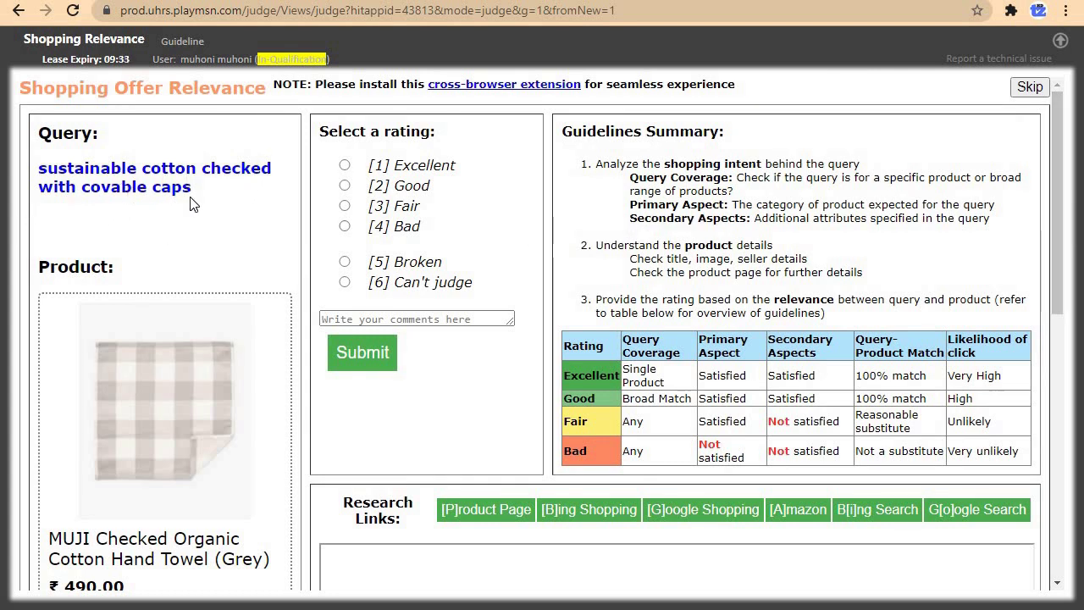
drag(192, 187, 48, 170)
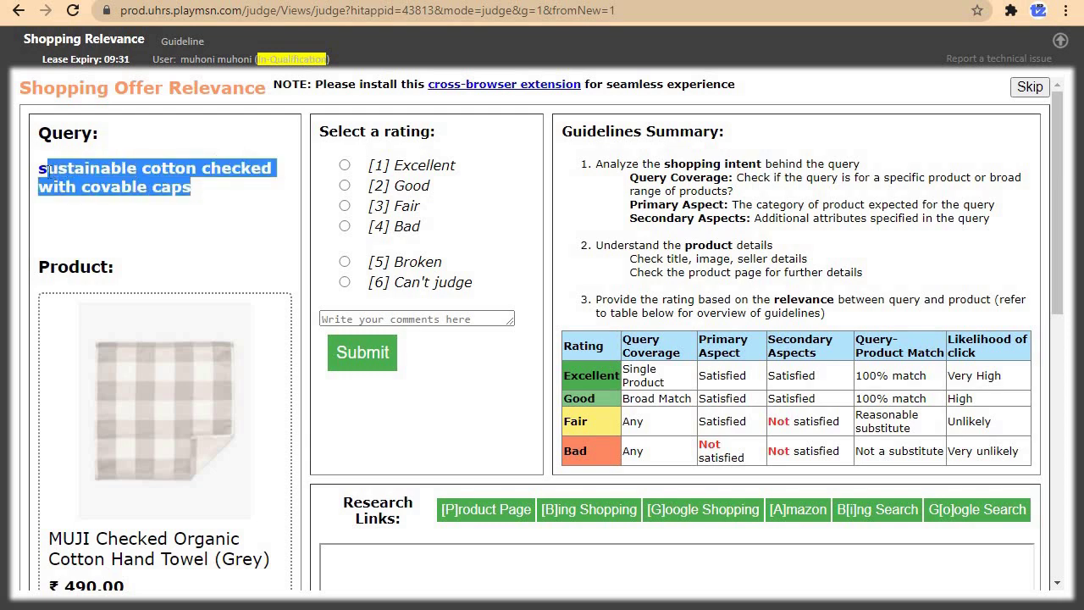
right_click(99, 191)
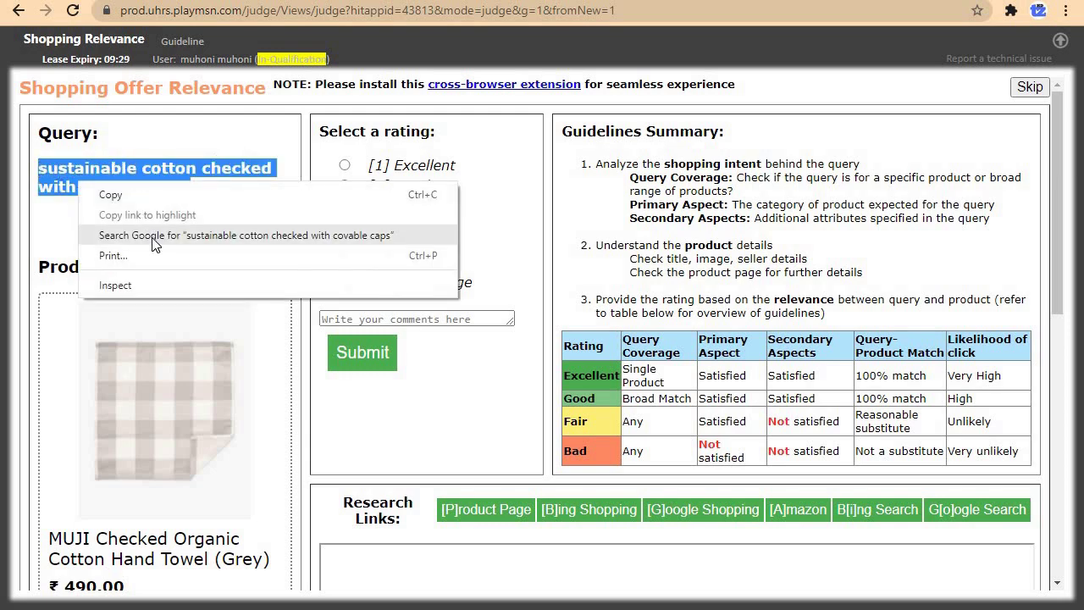
click(152, 235)
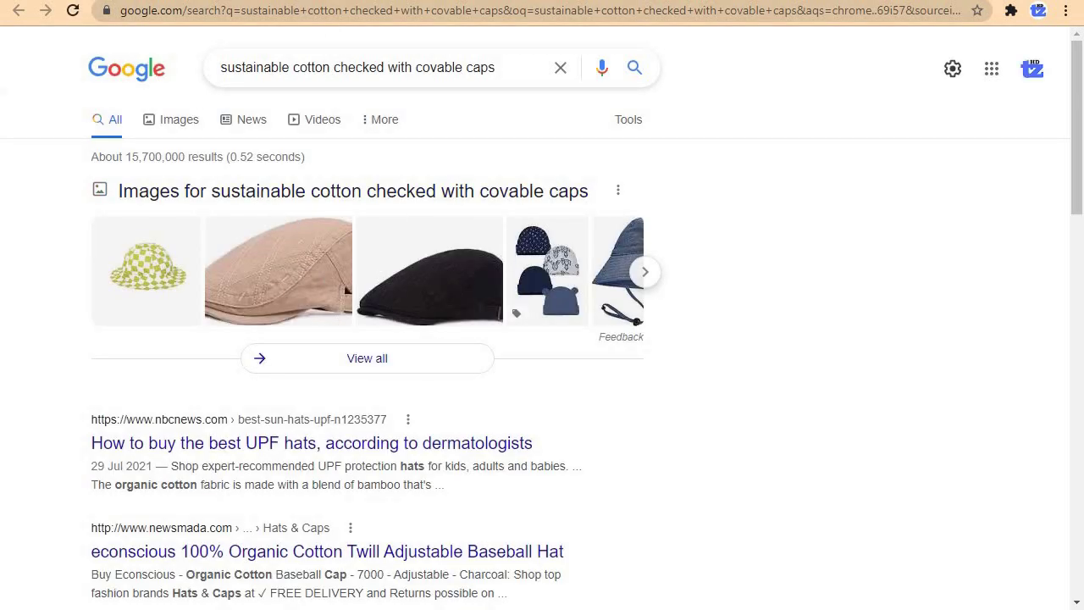
key(ctrl+Tab)
key(ctrl+Tab)
key(ctrl+Tab)
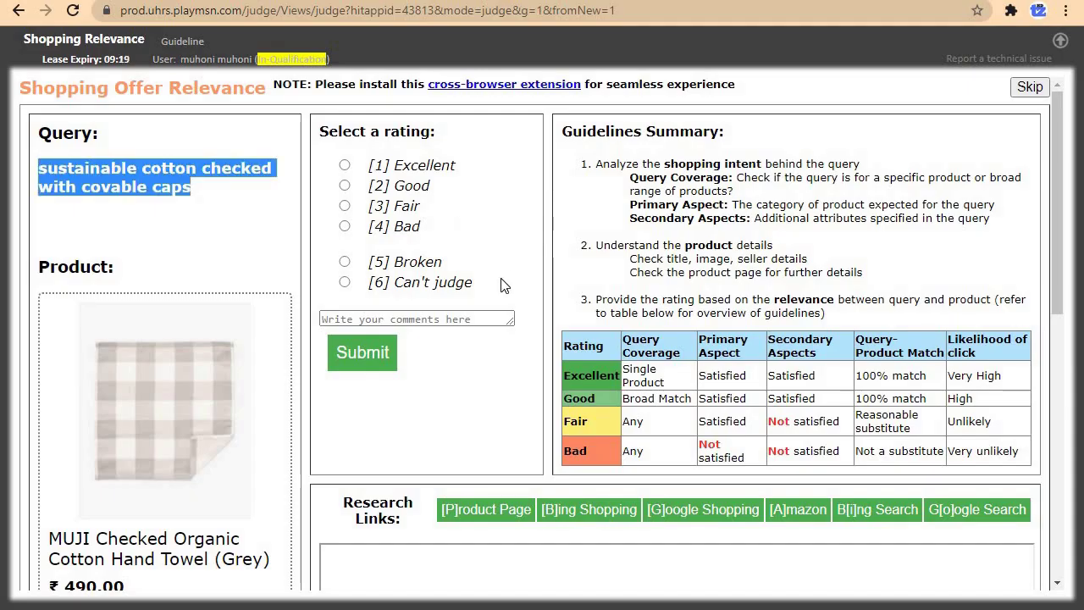
Rate the hand towel offer as [4] Bad with the reason "Product Category mismatch" and submit the judgment
click(346, 227)
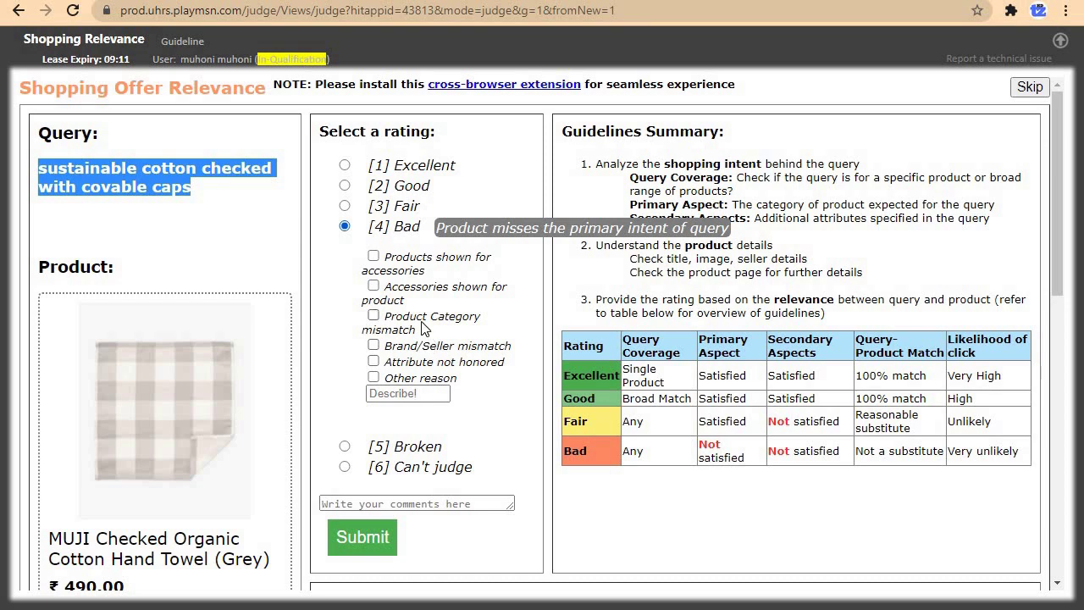
click(374, 315)
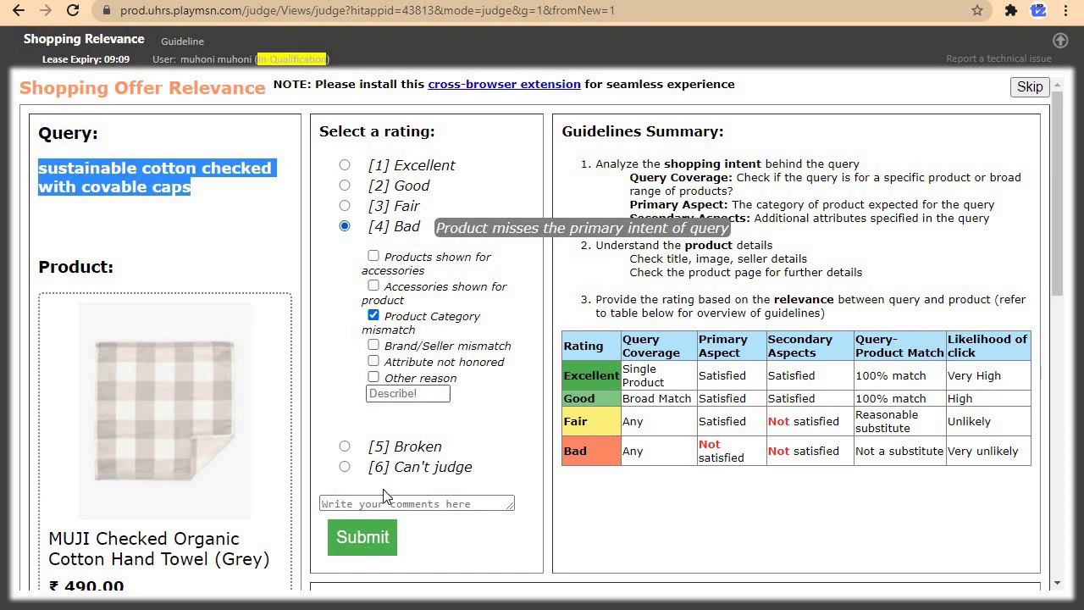
click(363, 535)
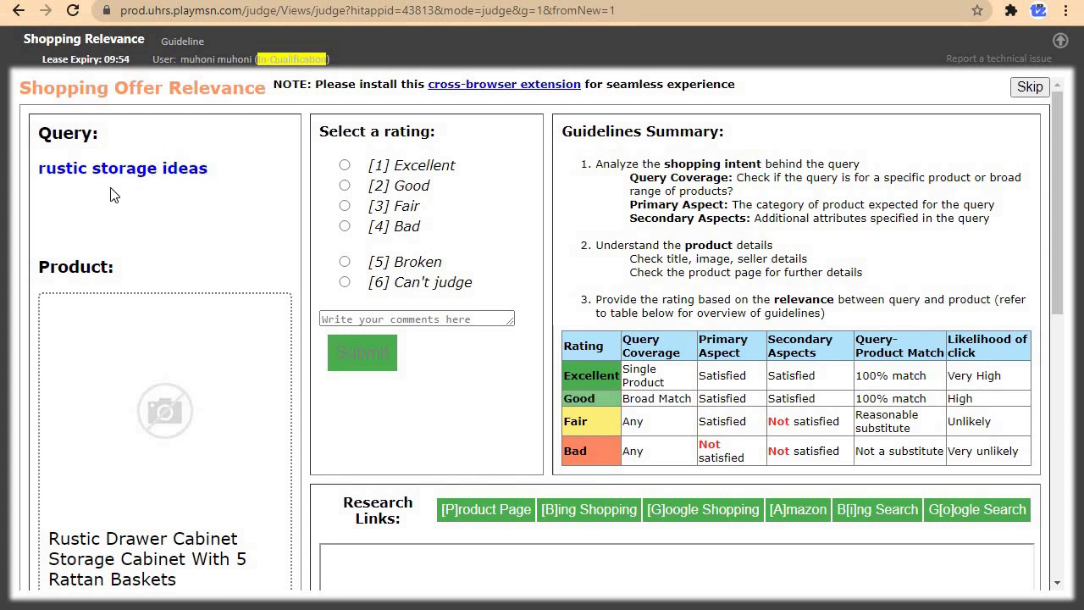
Check the rustic drawer cabinet's details, search Google for "rustic storage ideas", and return to the task
drag(1064, 180, 1064, 242)
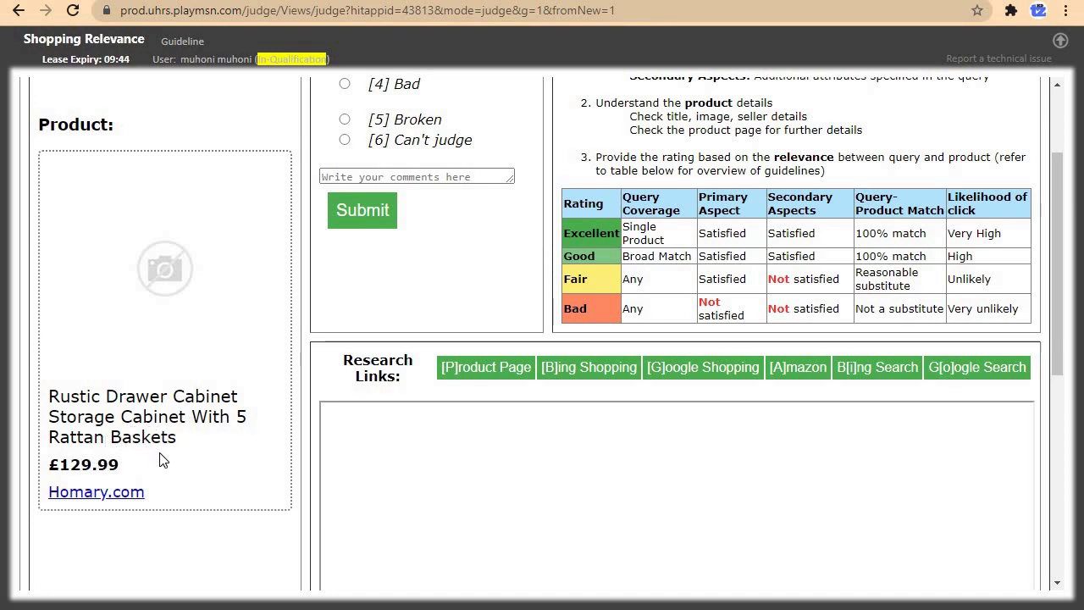
drag(1064, 339, 889, 276)
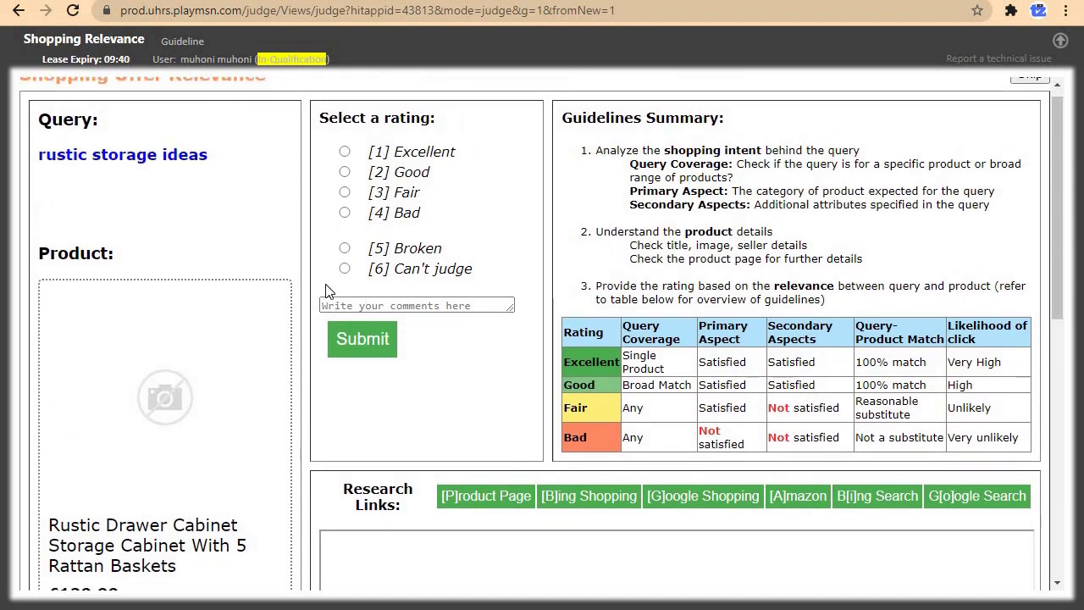
drag(211, 153, 39, 159)
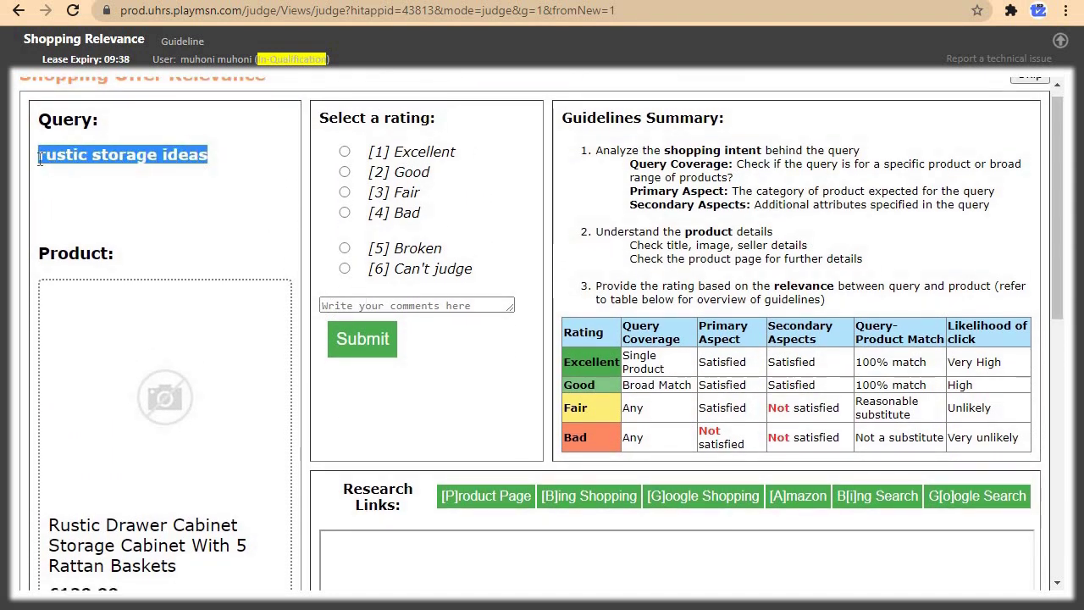
right_click(53, 156)
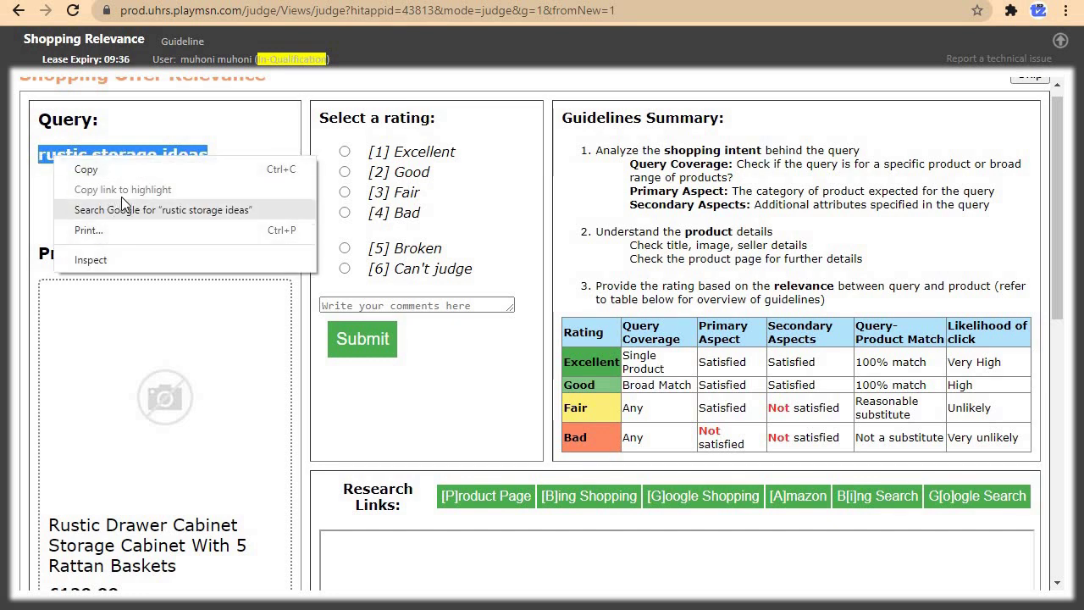
click(129, 210)
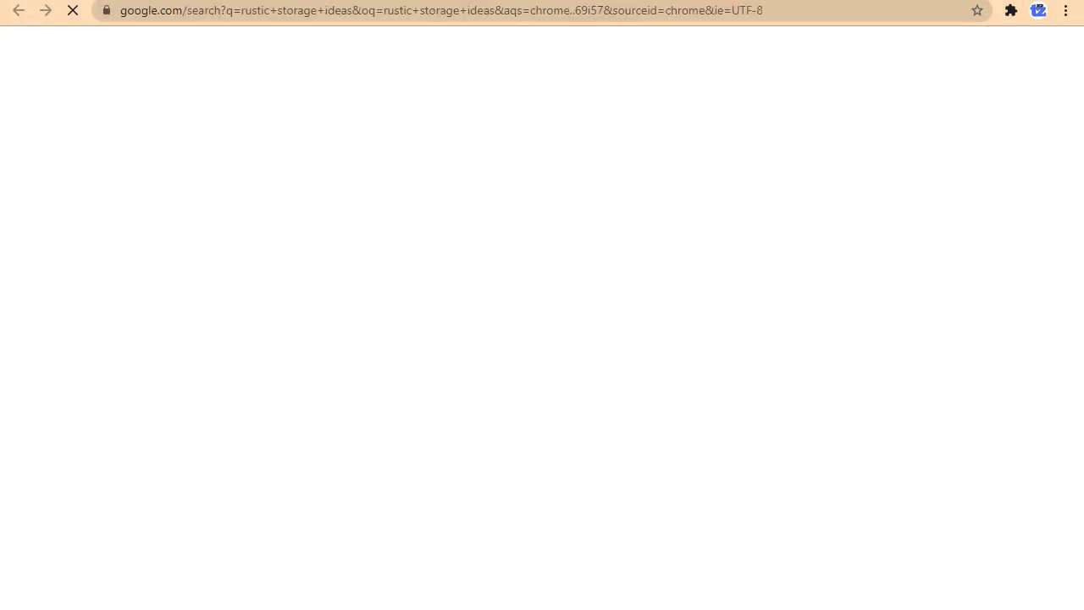
key(ctrl+w)
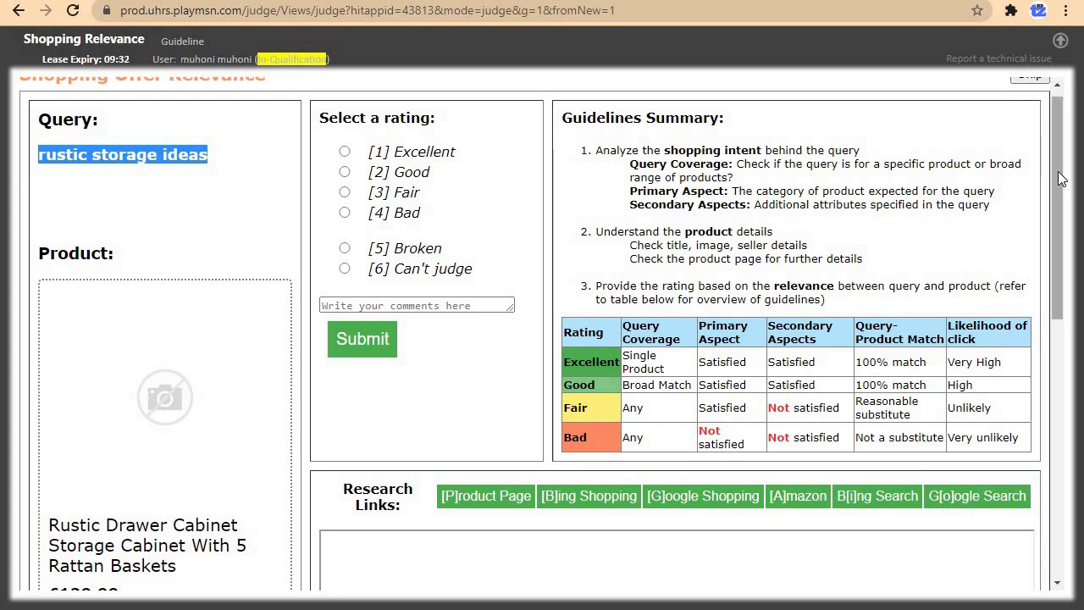
Open the cabinet's Homary product page, dismiss the welcome offer, compare the page with the Google results, and return to the task
scroll(1062, 234, down, 2)
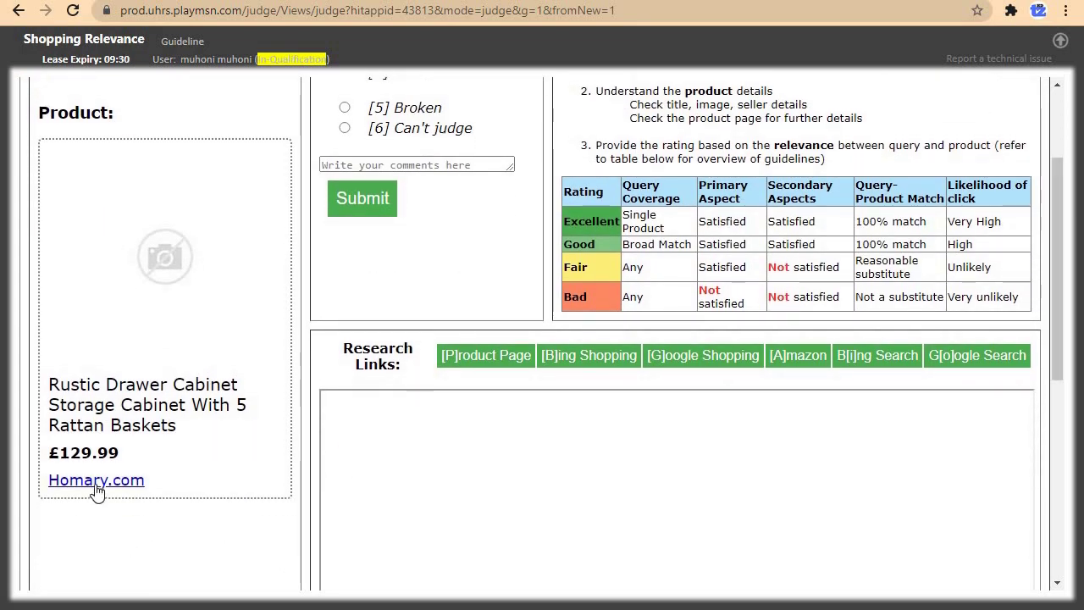
click(95, 481)
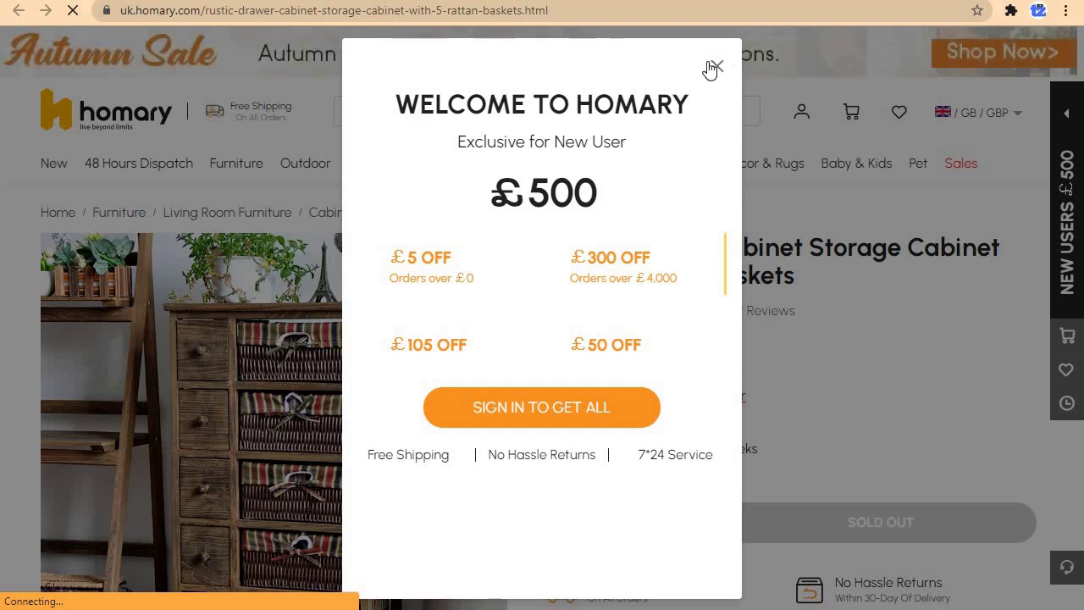
click(716, 68)
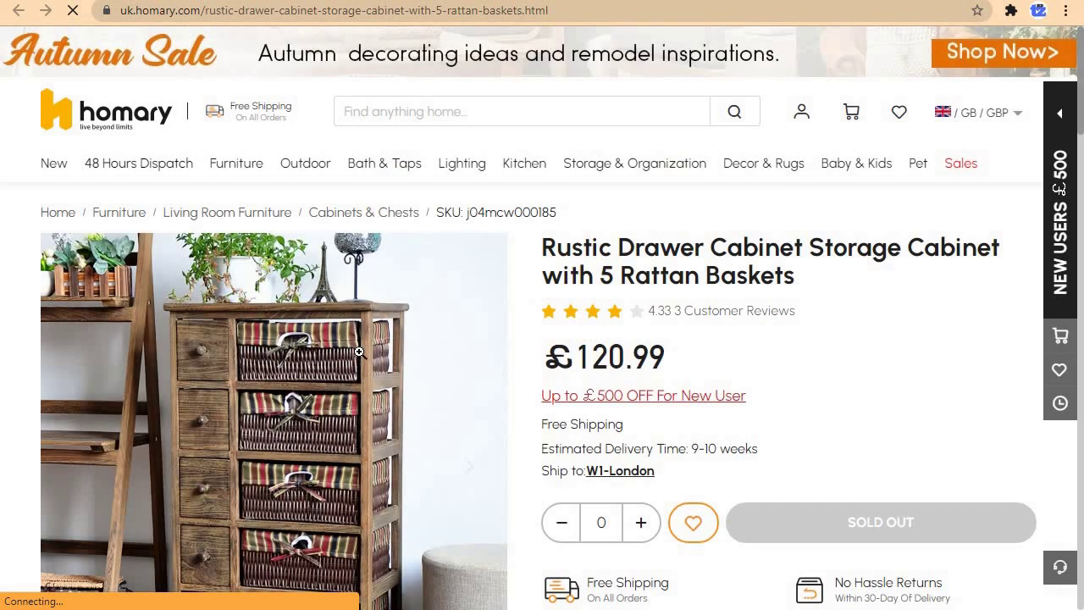
key(alt+Left)
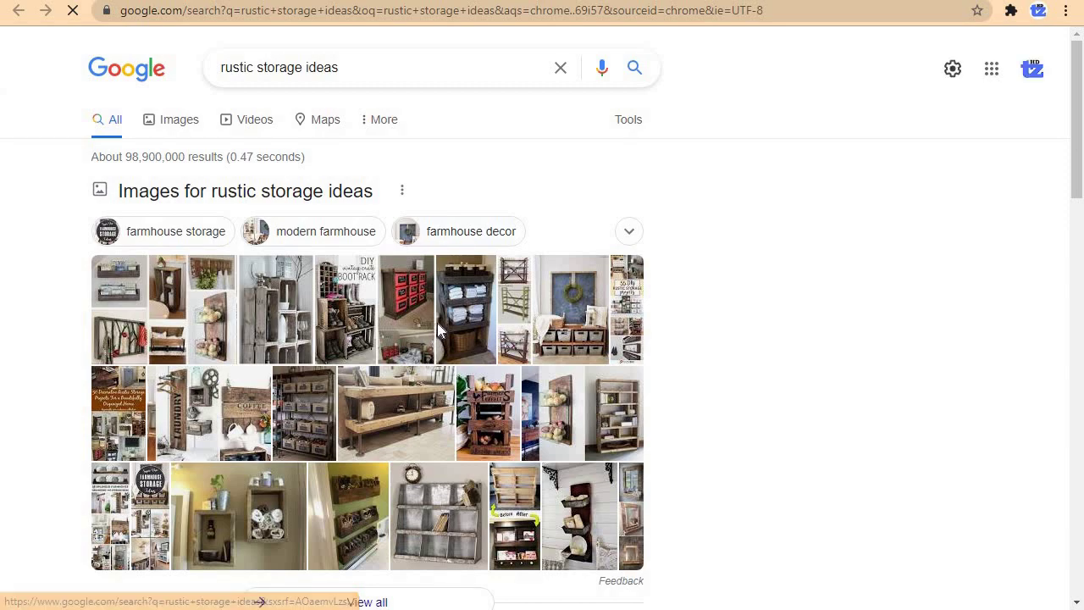
key(alt+Right)
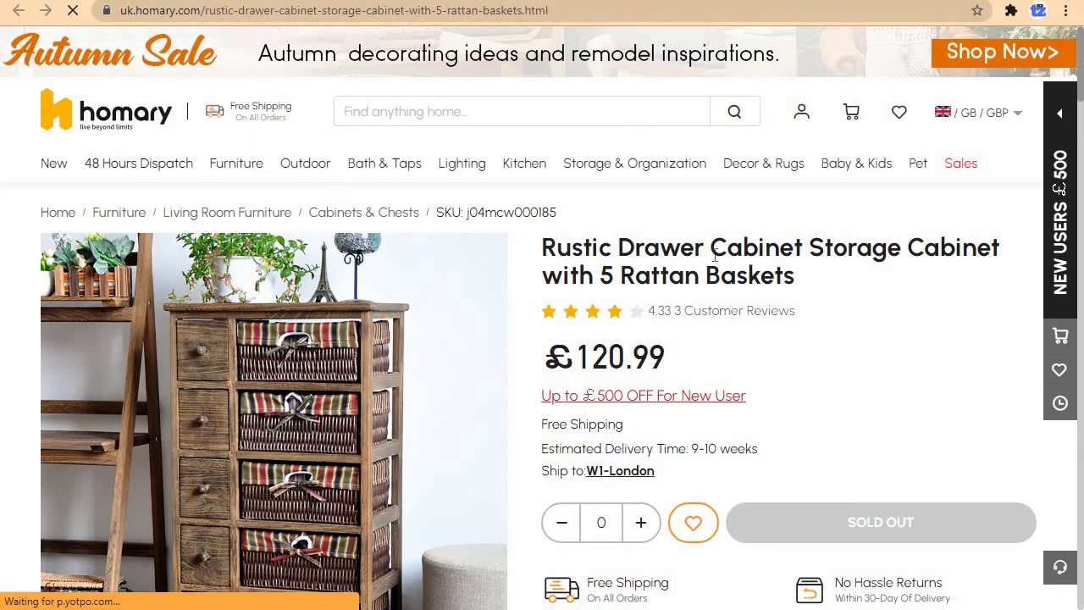
key(ctrl+Tab)
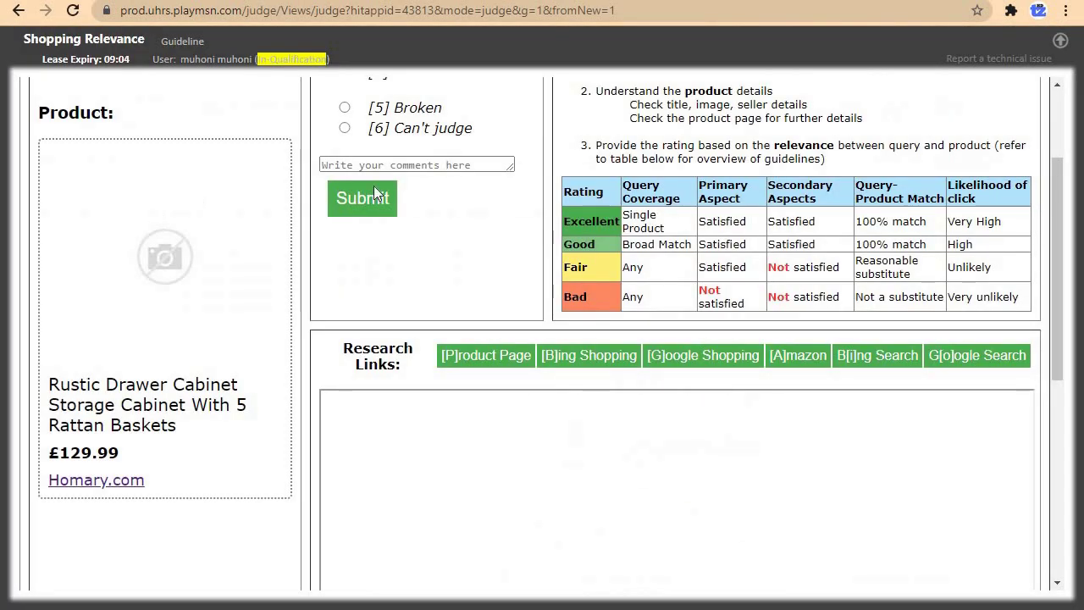
Rate the rustic storage ideas query's cabinet offer as [3] Fair with the reason "Attribute not honored" and submit the judgment
drag(1064, 305, 1059, 239)
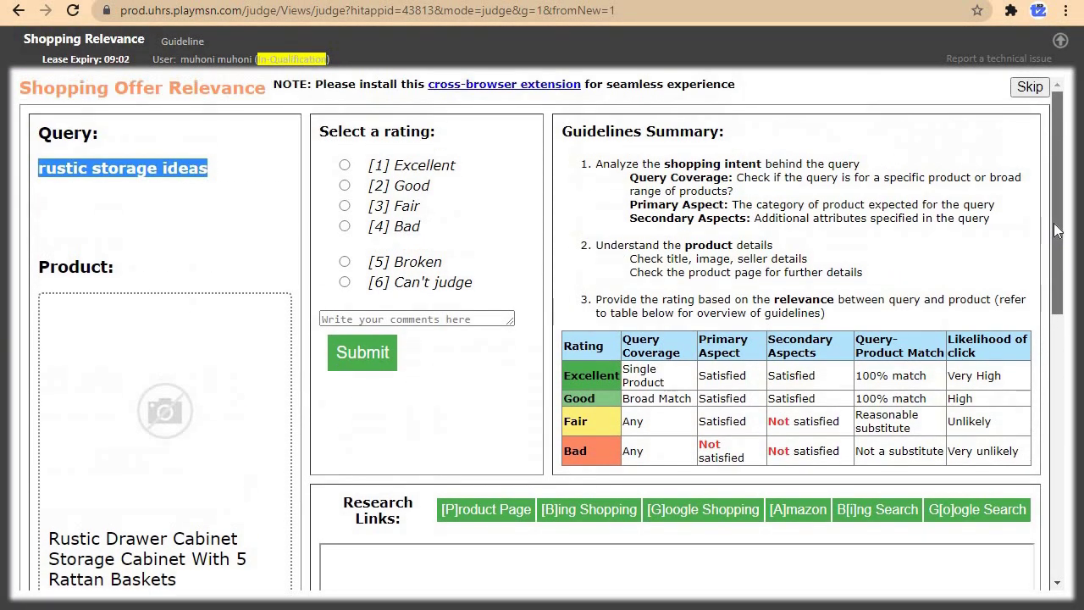
click(212, 214)
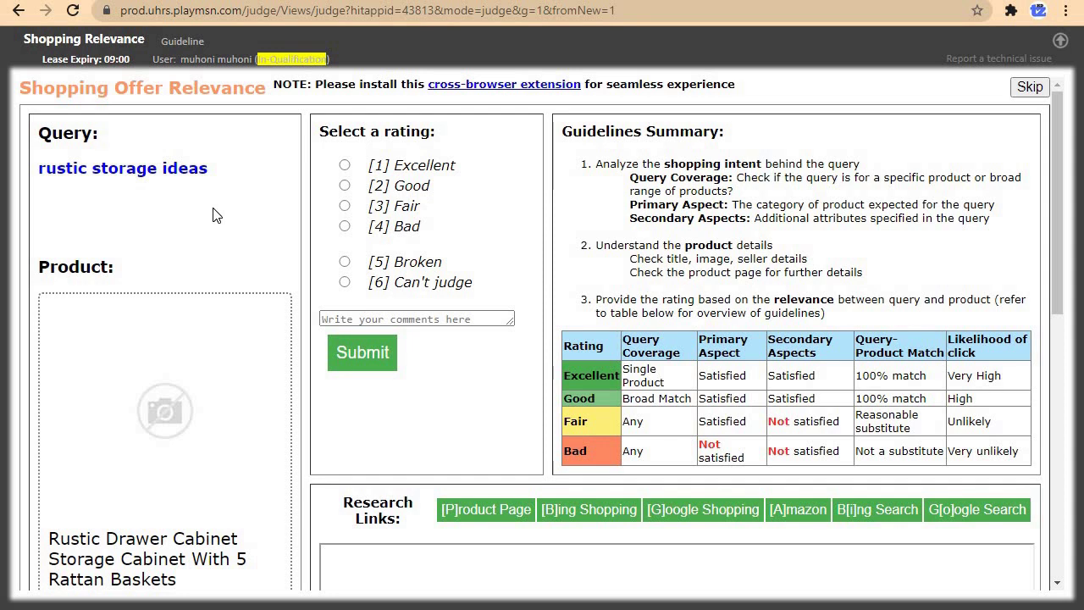
click(345, 206)
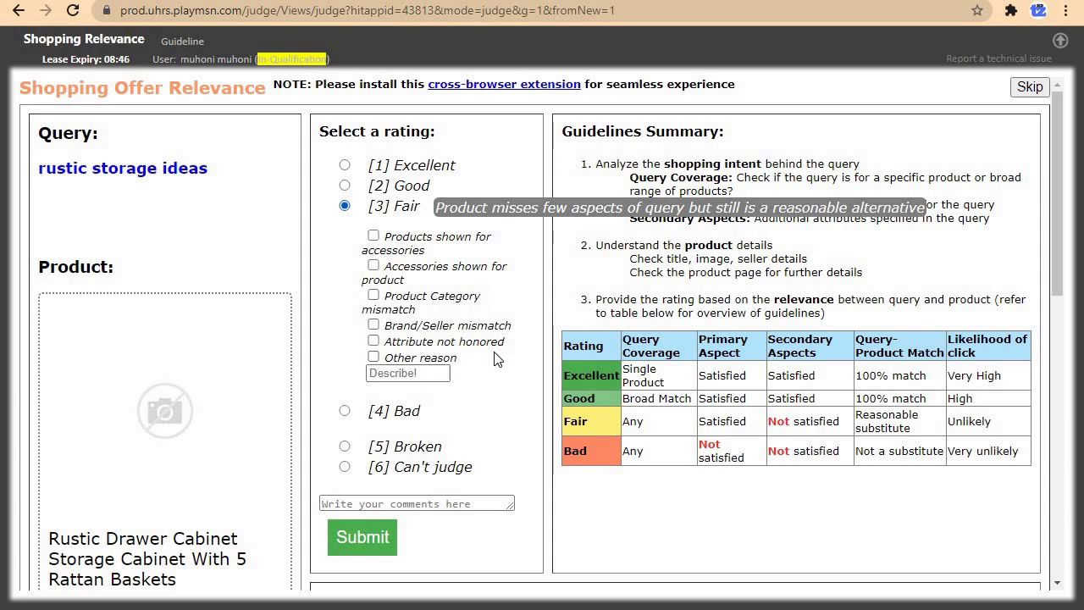
click(377, 341)
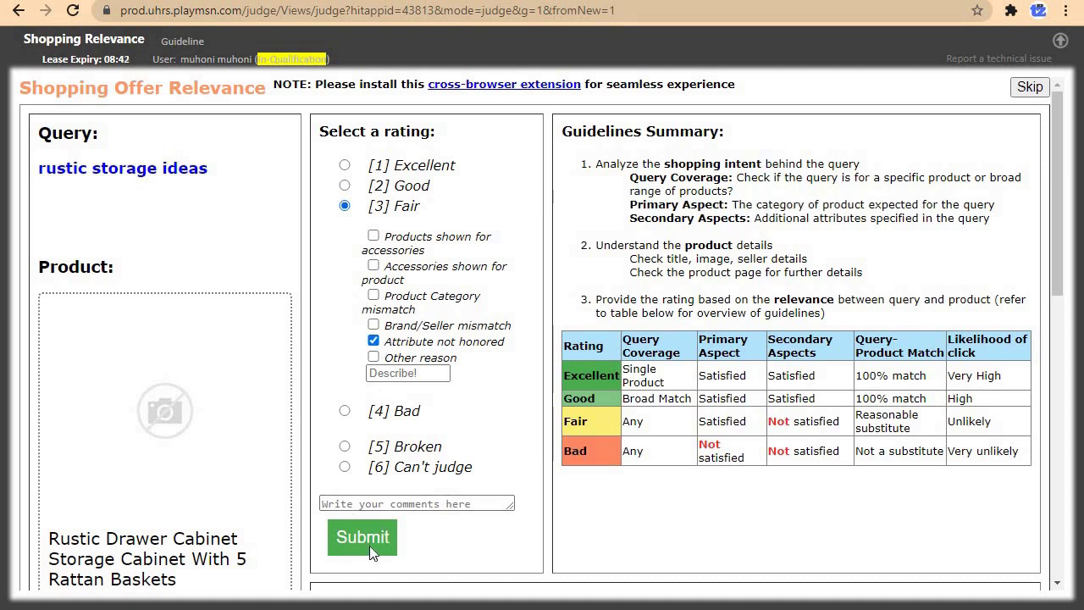
click(367, 536)
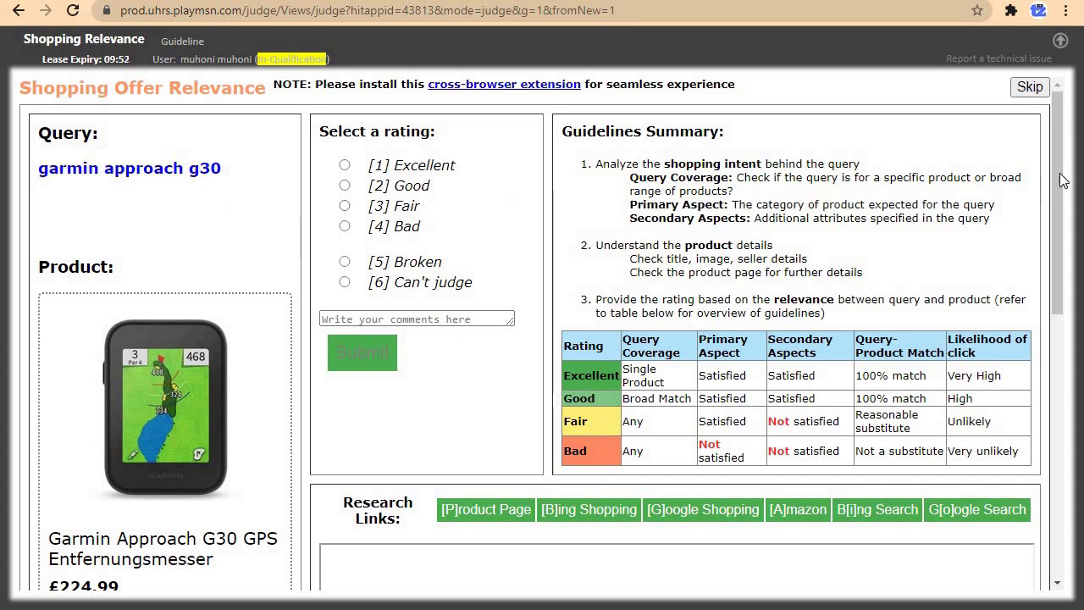
Check the Garmin Approach G30 offer's details, rate it as [1] Excellent, and submit the judgment
scroll(1067, 229, down, 2)
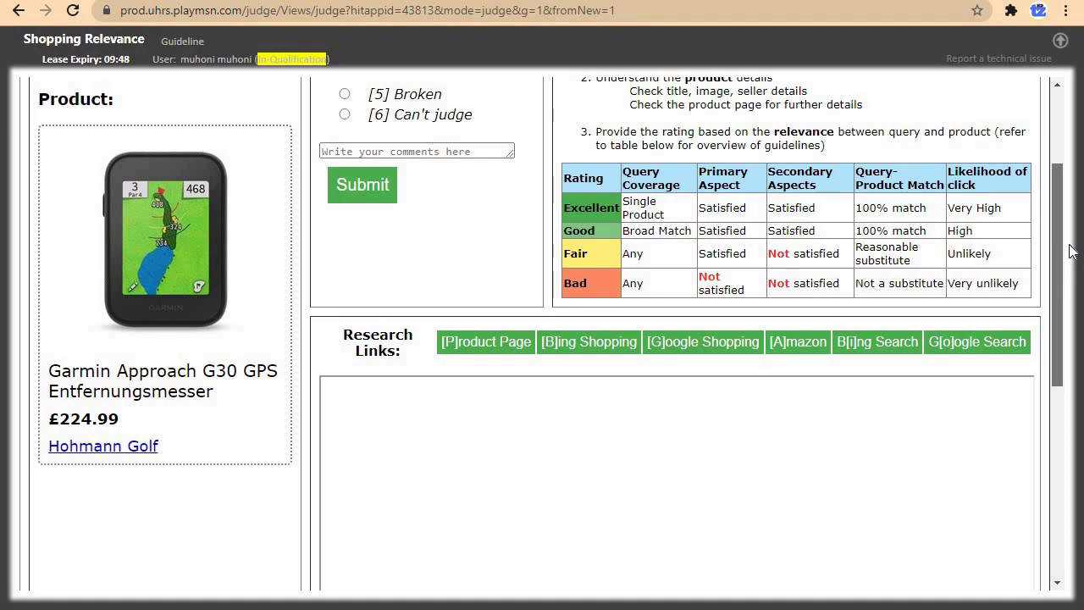
scroll(1071, 250, up, 2)
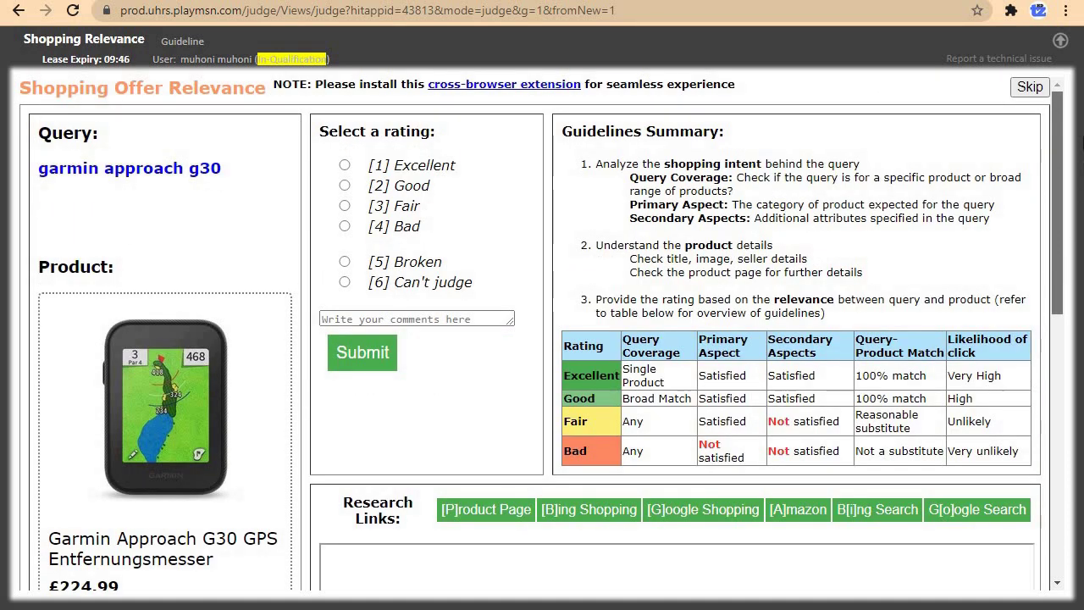
click(344, 165)
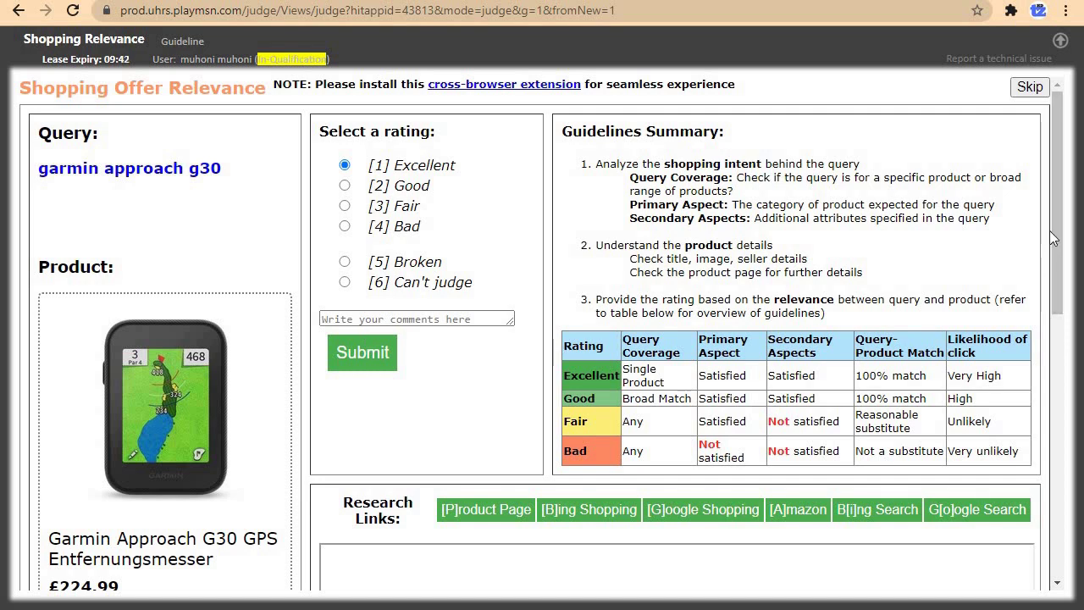
scroll(1066, 271, down, 2)
scroll(1072, 246, up, 2)
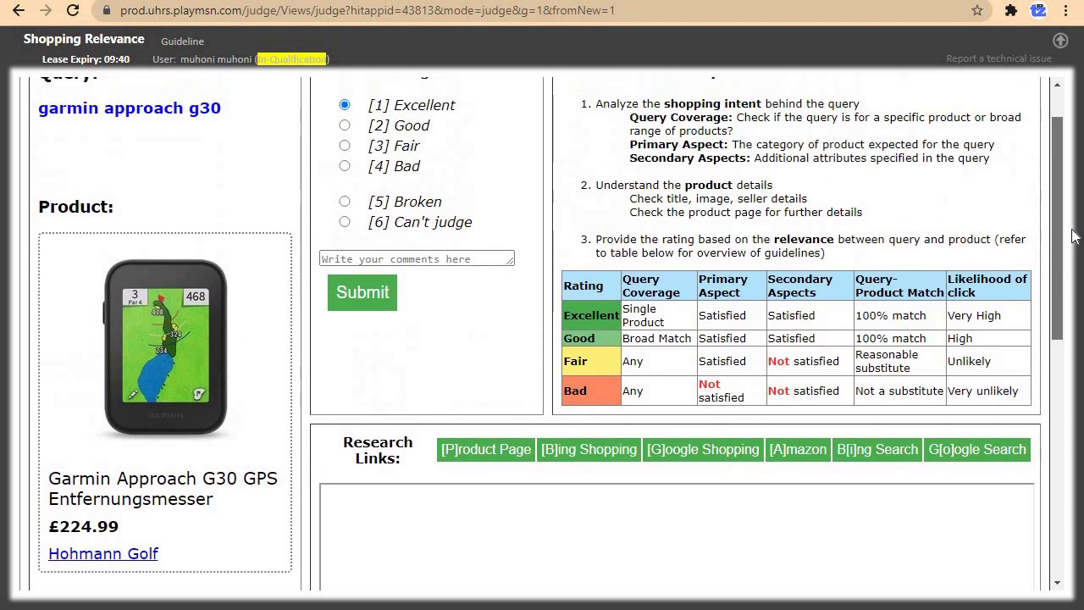
click(354, 321)
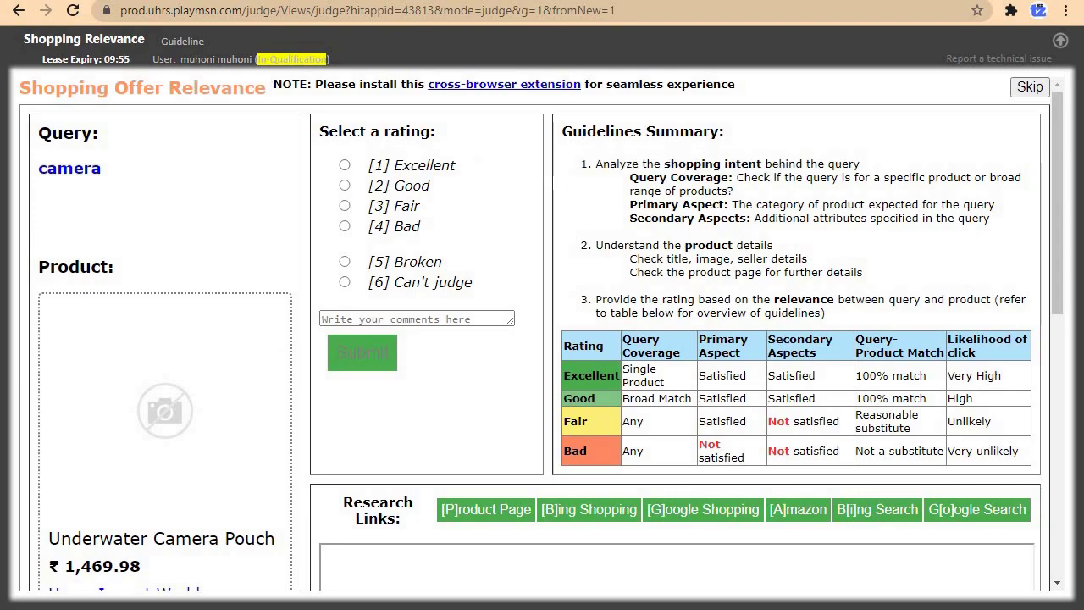
Close the leftover Homary product page and the "rustic storage ideas" Google results, and return to the task
key(p)
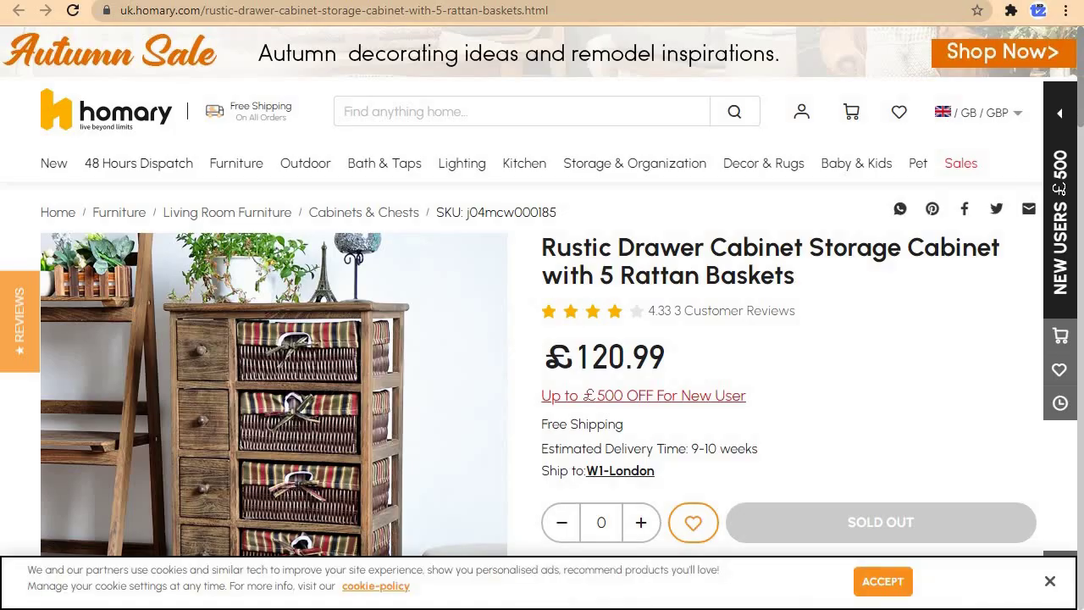
key(q)
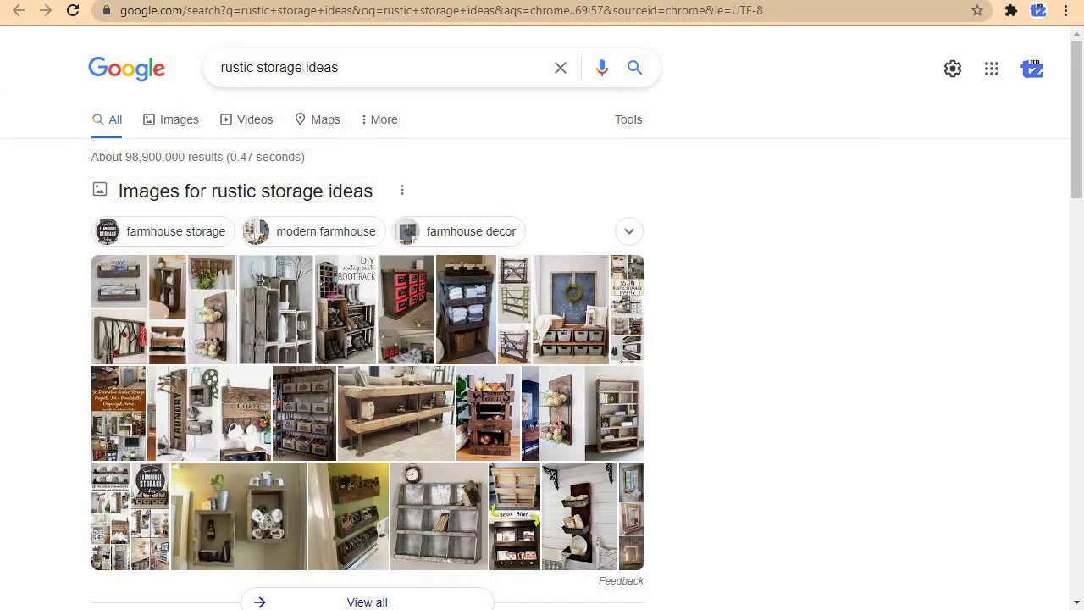
key(g)
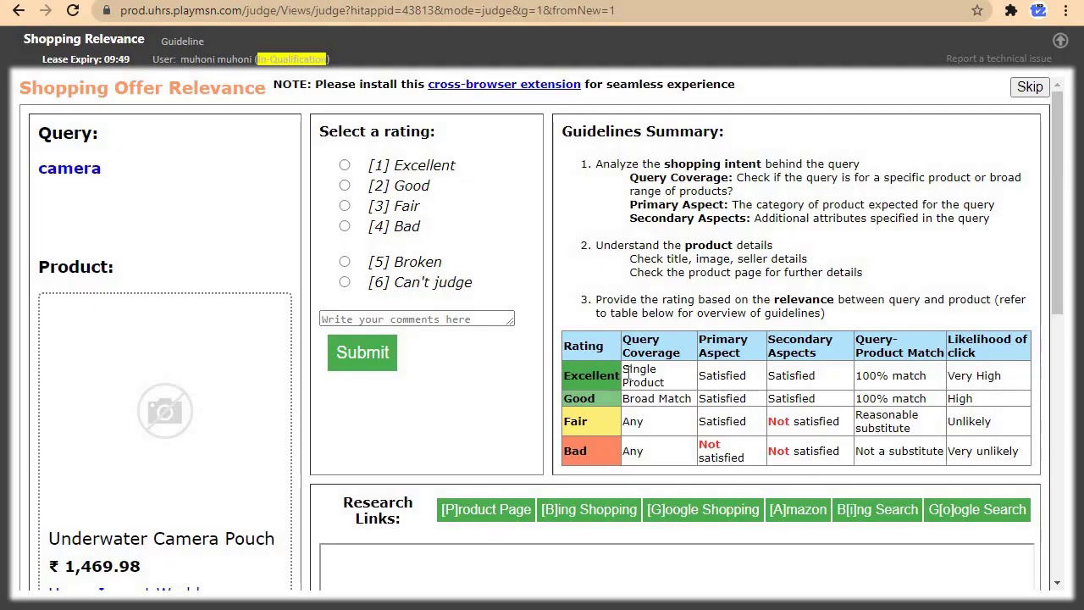
Check the Underwater Camera Pouch offer, review its Home Import World product page, and return to the task
drag(1058, 246, 1067, 330)
click(1047, 240)
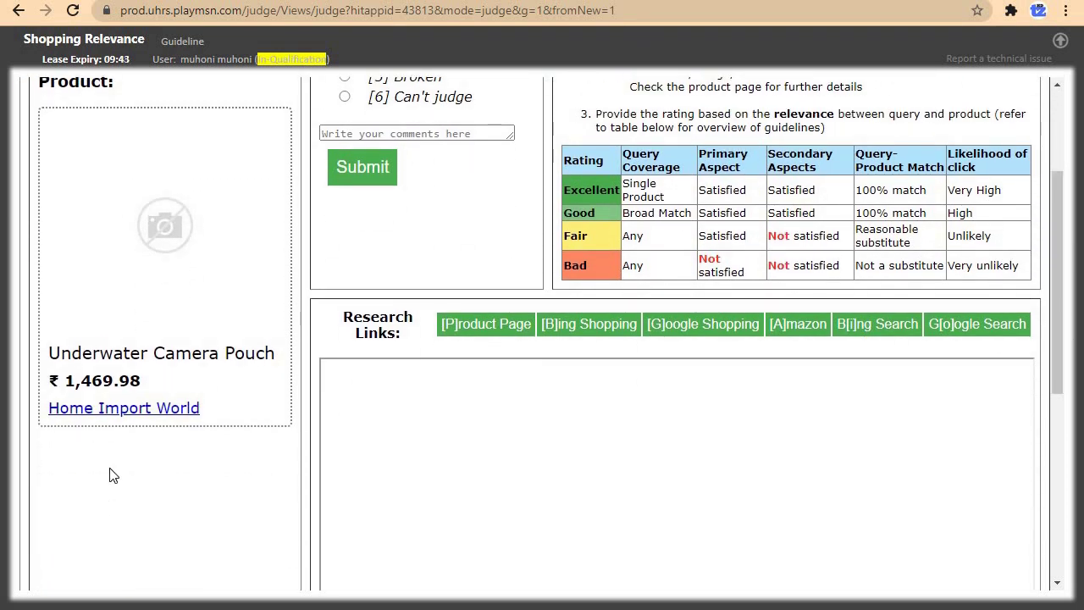
click(123, 414)
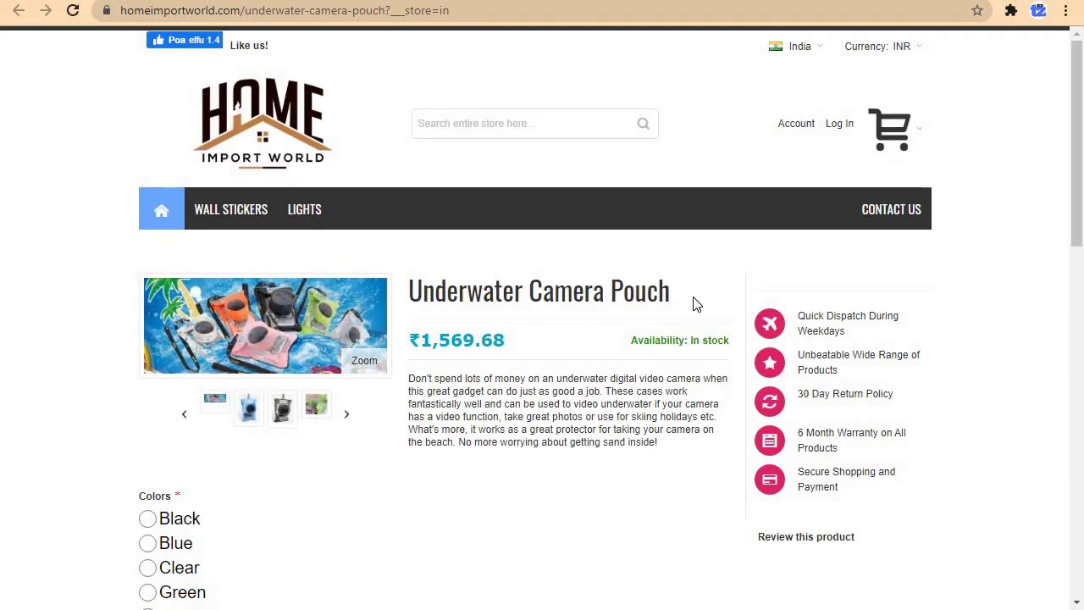
drag(483, 291, 466, 245)
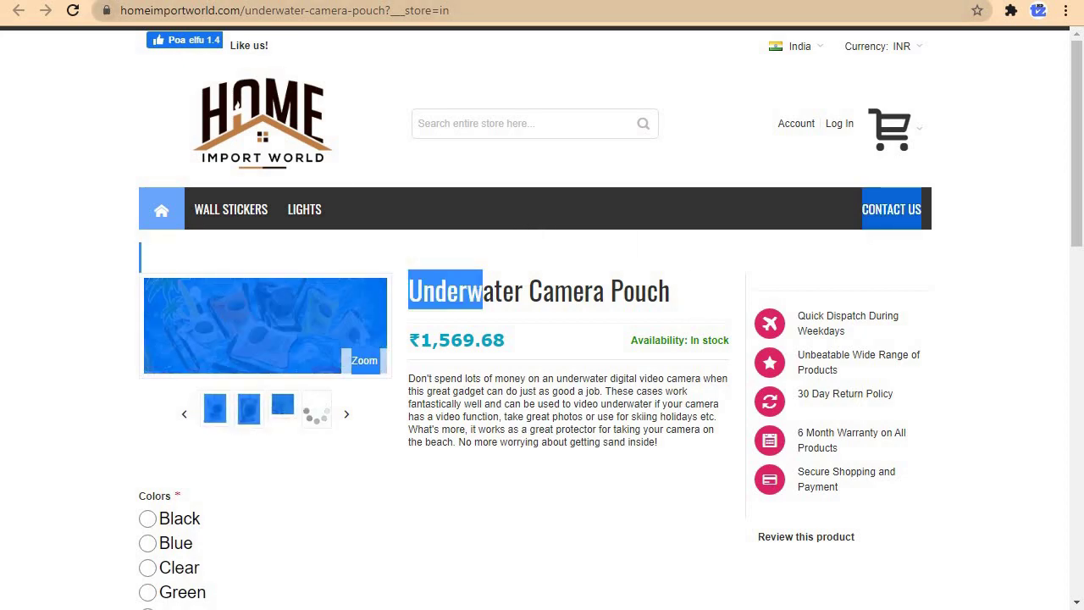
key(ctrl+w)
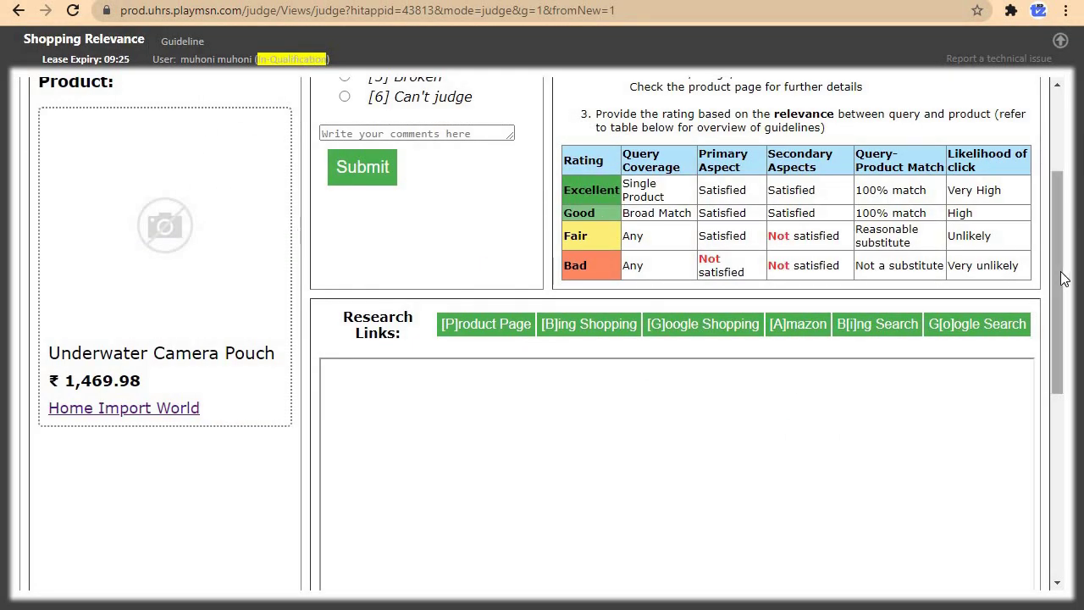
Rate the camera query's Underwater Camera Pouch offer as [2] Good and submit the judgment
scroll(1058, 204, up, 3)
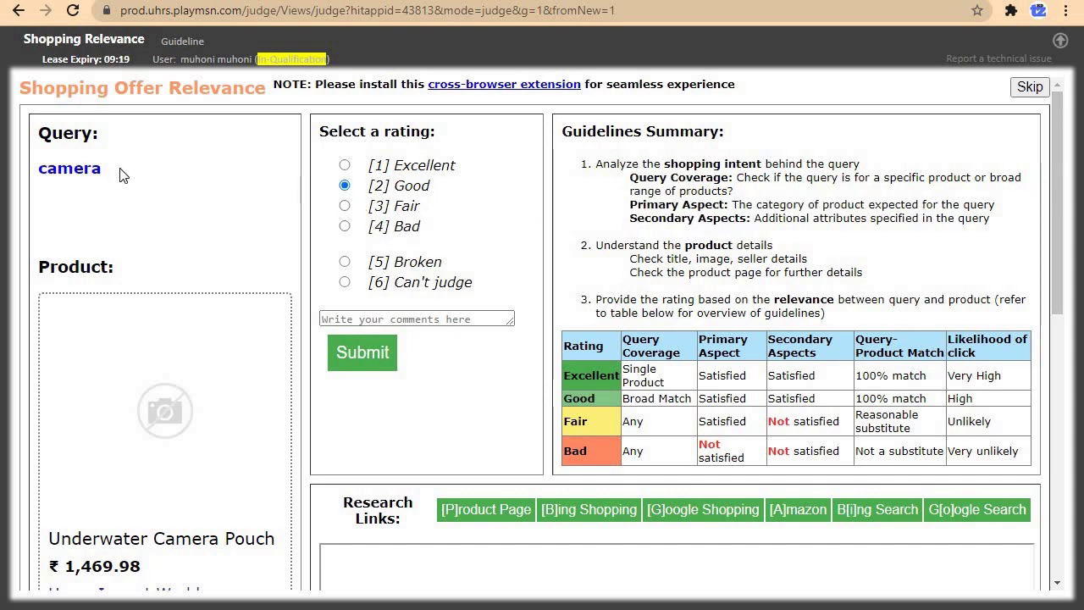
drag(116, 186, 77, 185)
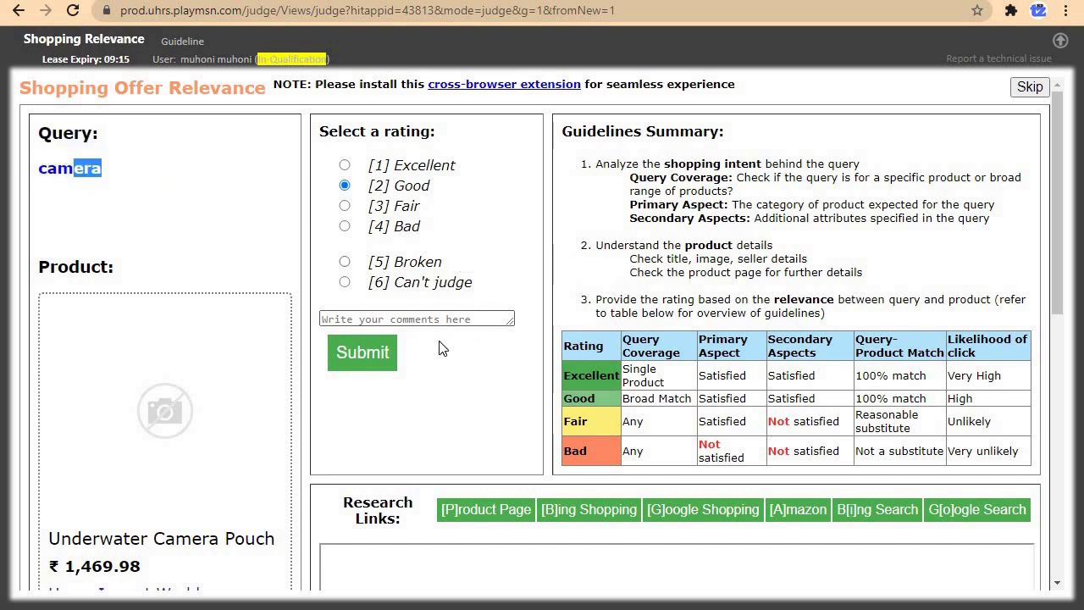
click(361, 353)
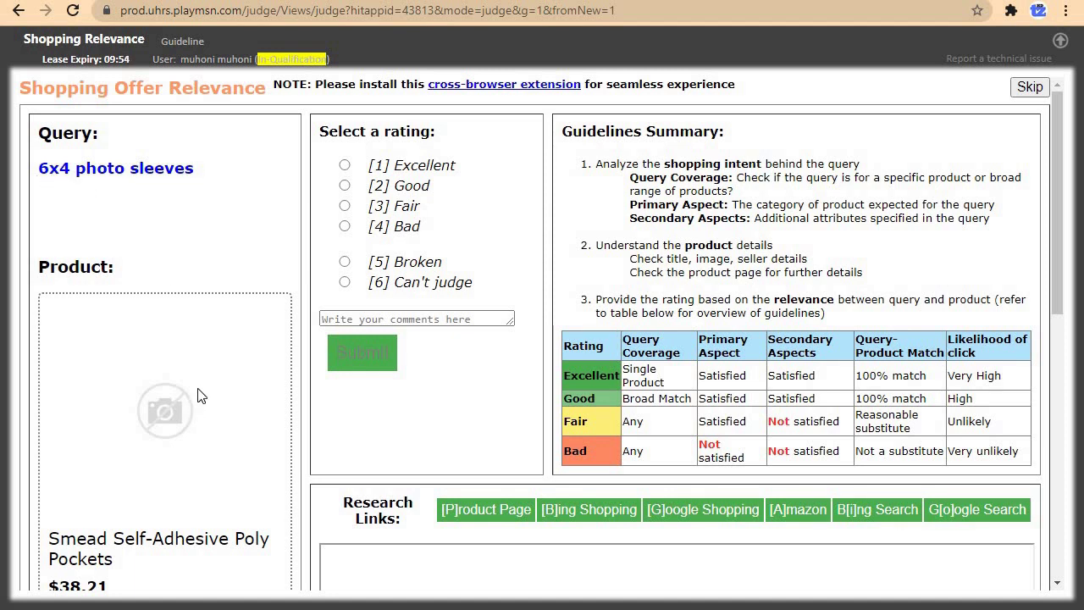
Search Google for "6x4 photo sleeves" and open the Smead poly pockets' ForMyDesk.com product page
drag(212, 185, 42, 168)
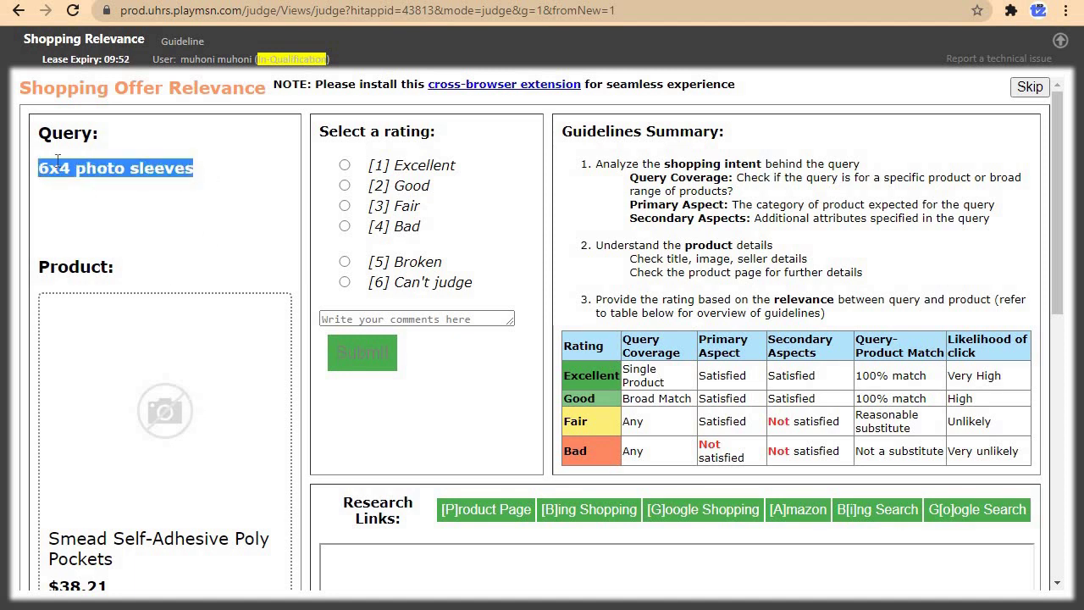
right_click(58, 161)
click(85, 213)
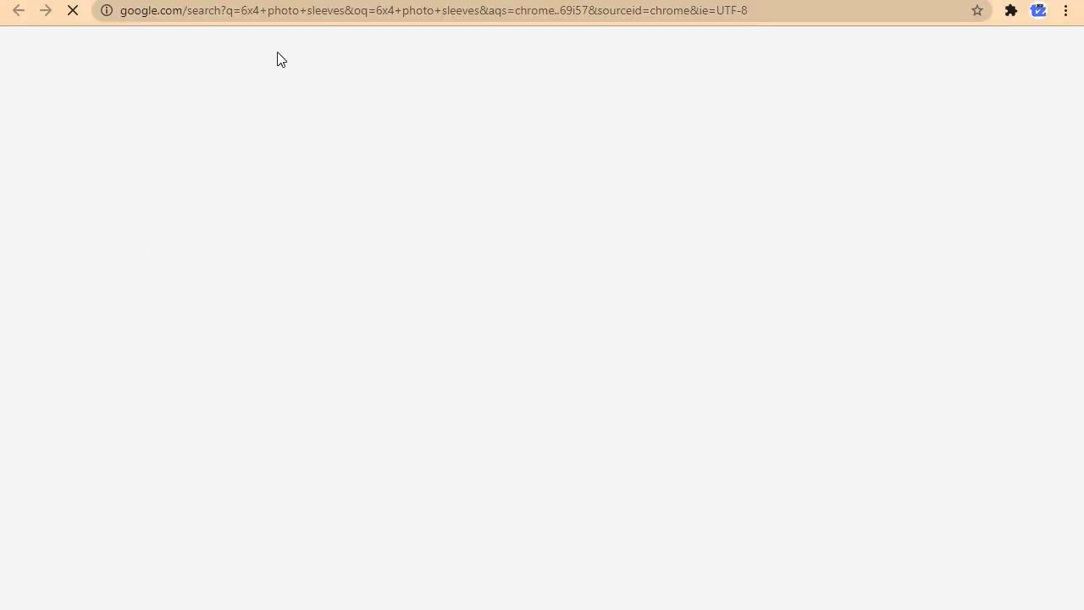
key(ctrl+w)
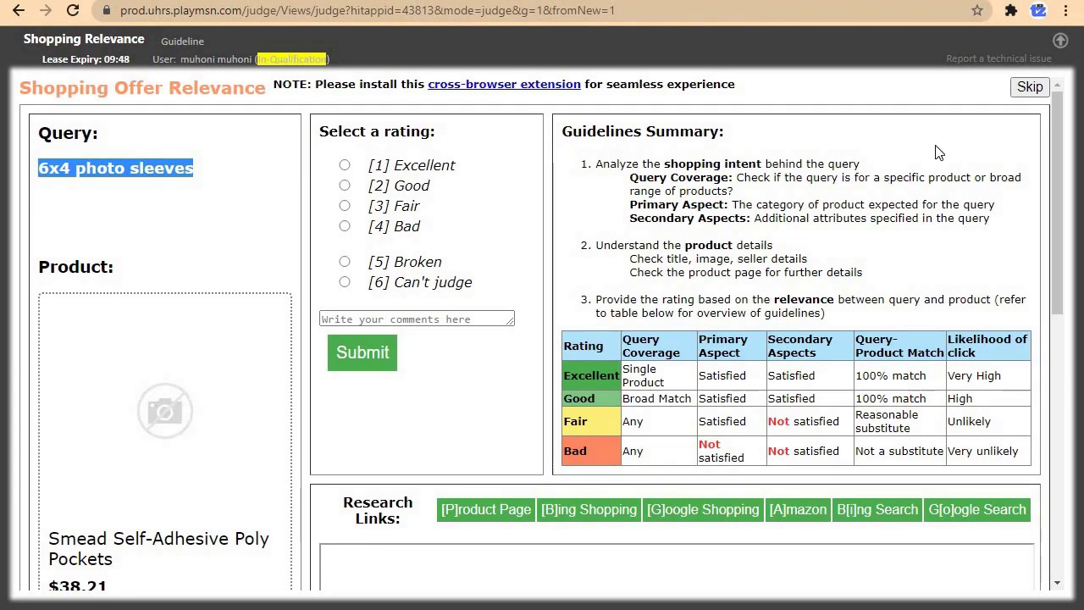
scroll(1065, 234, down, 3)
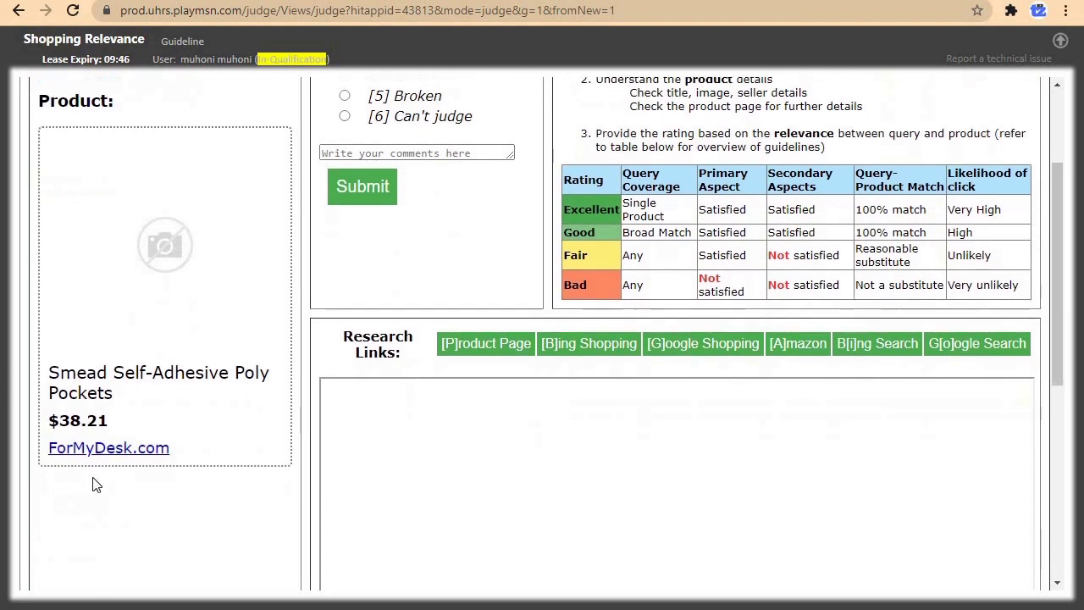
click(112, 448)
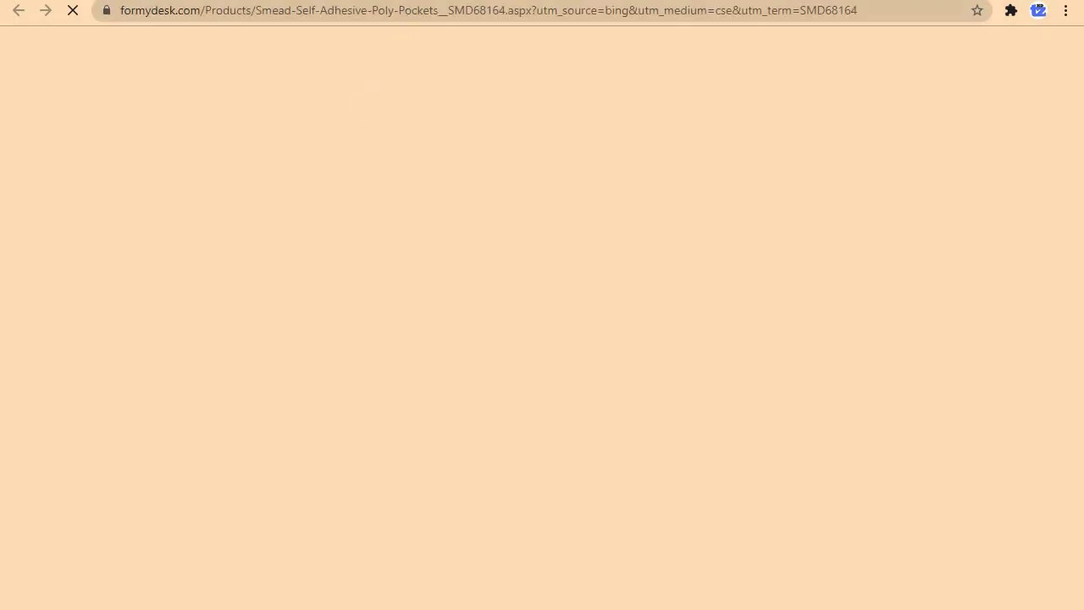
Compare the Google results for 6x4 photo sleeves with the Smead pockets' product page, and return to the task
key(ctrl+w)
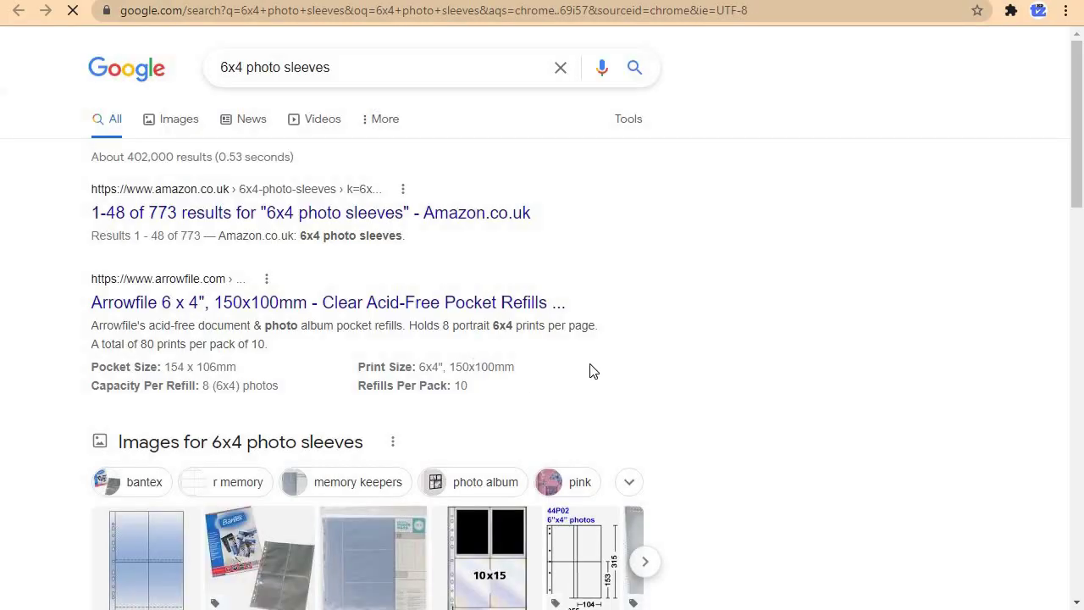
scroll(1077, 194, down, 4)
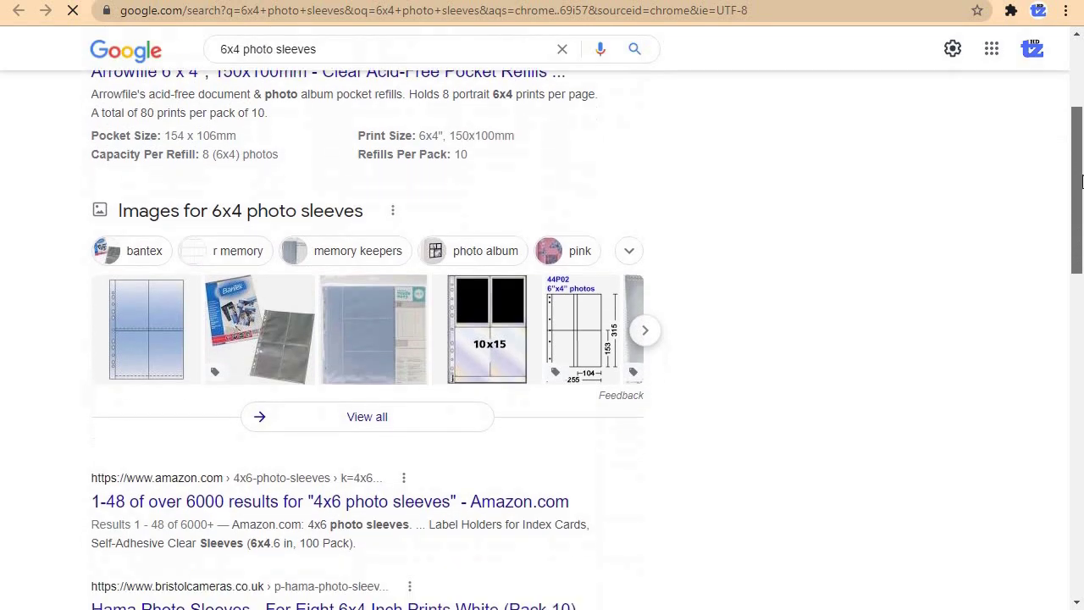
drag(1080, 181, 1082, 149)
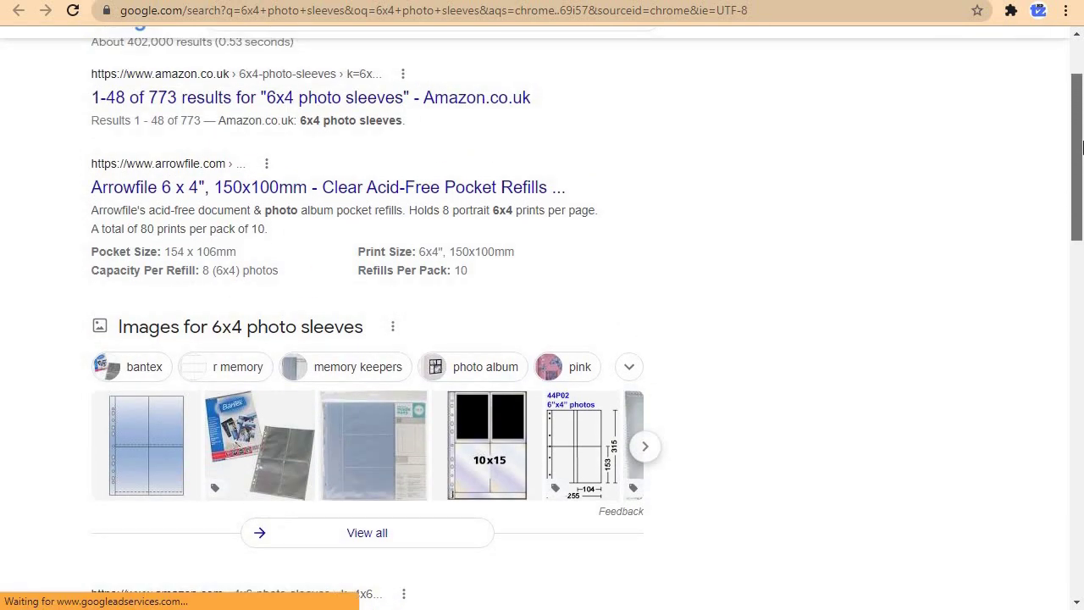
scroll(1082, 148, up, 1)
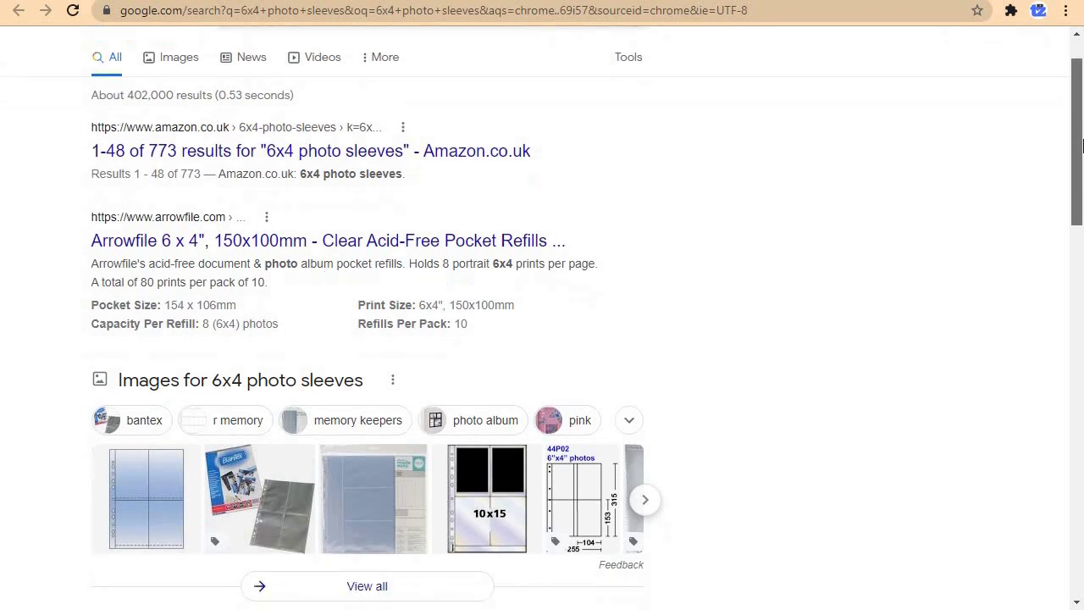
scroll(1081, 148, down, 1)
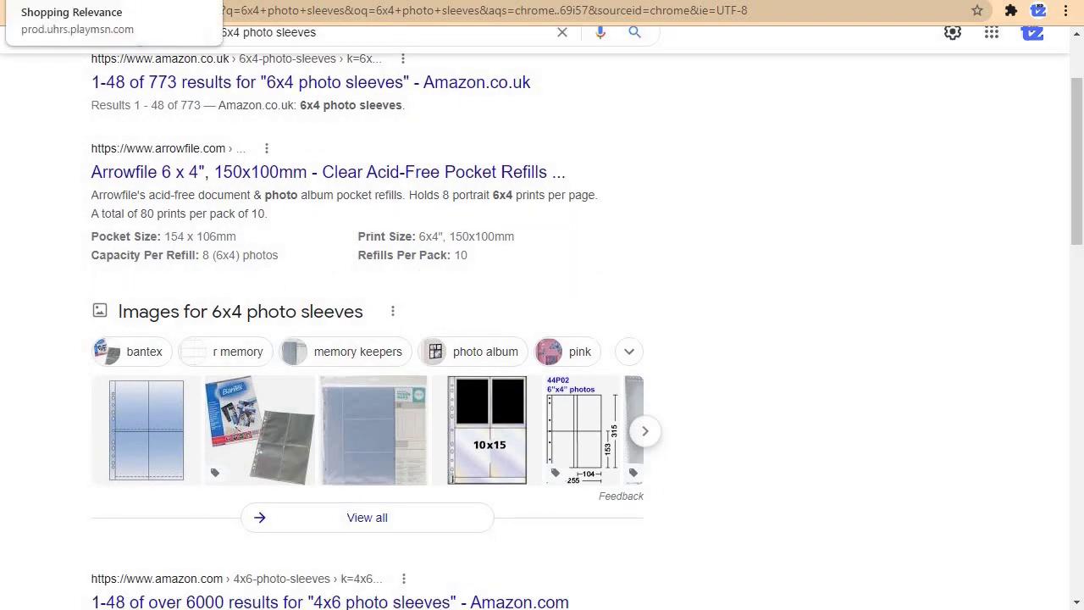
click(212, 0)
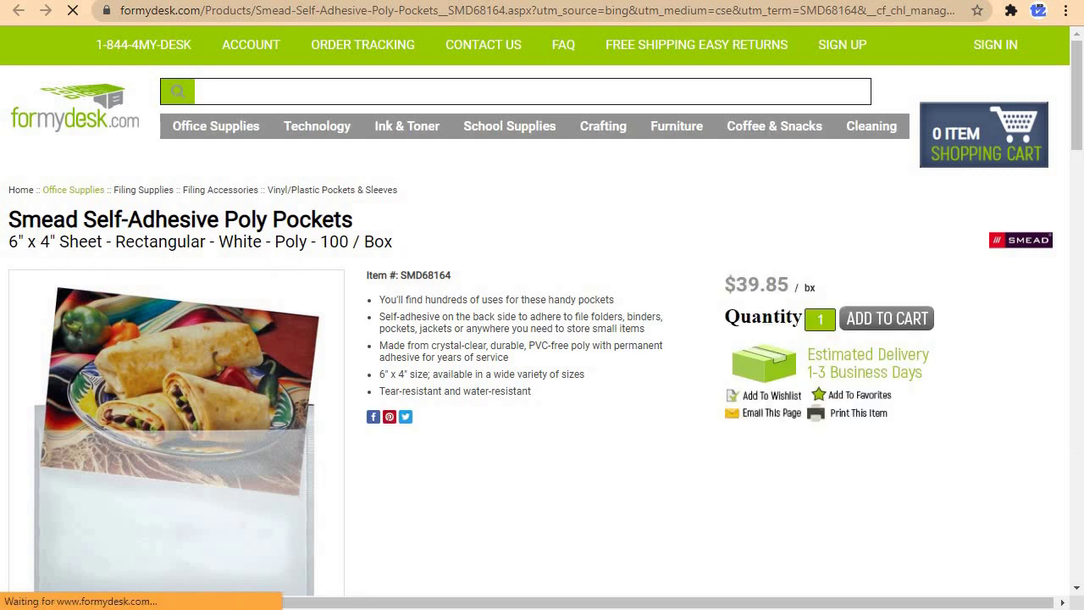
key(ctrl+w)
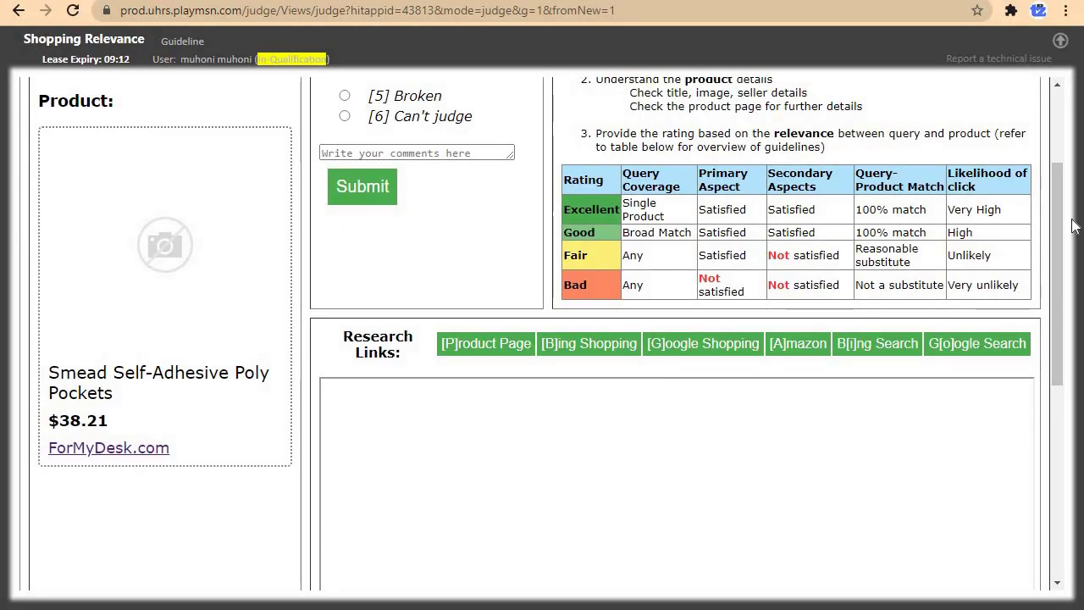
Rate the Smead poly pockets offer as [4] Bad with the reason "Product Category mismatch" and submit the judgment
drag(1059, 242, 1061, 169)
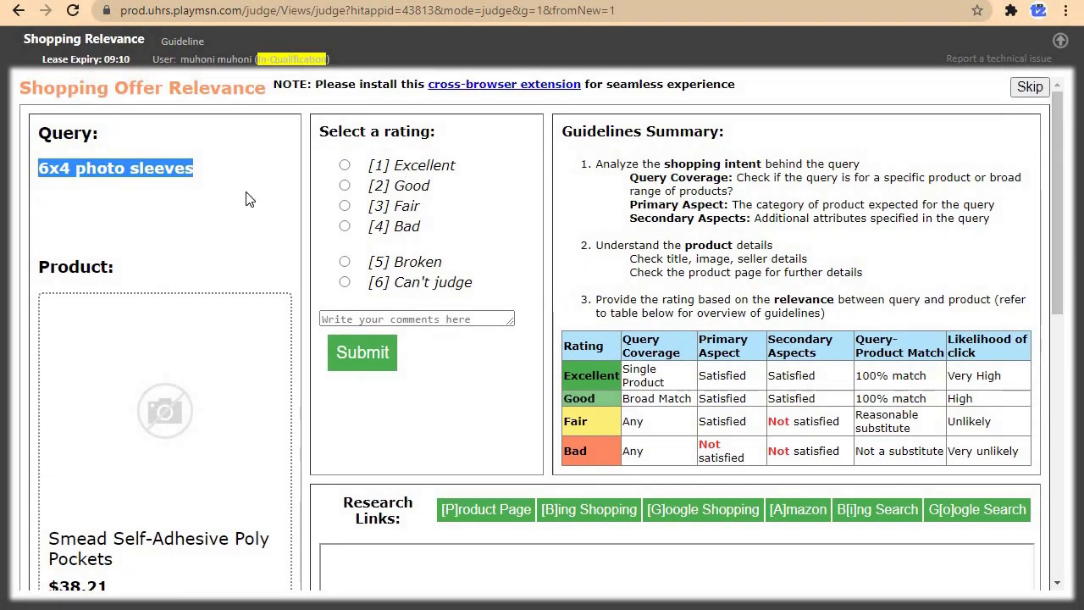
click(226, 141)
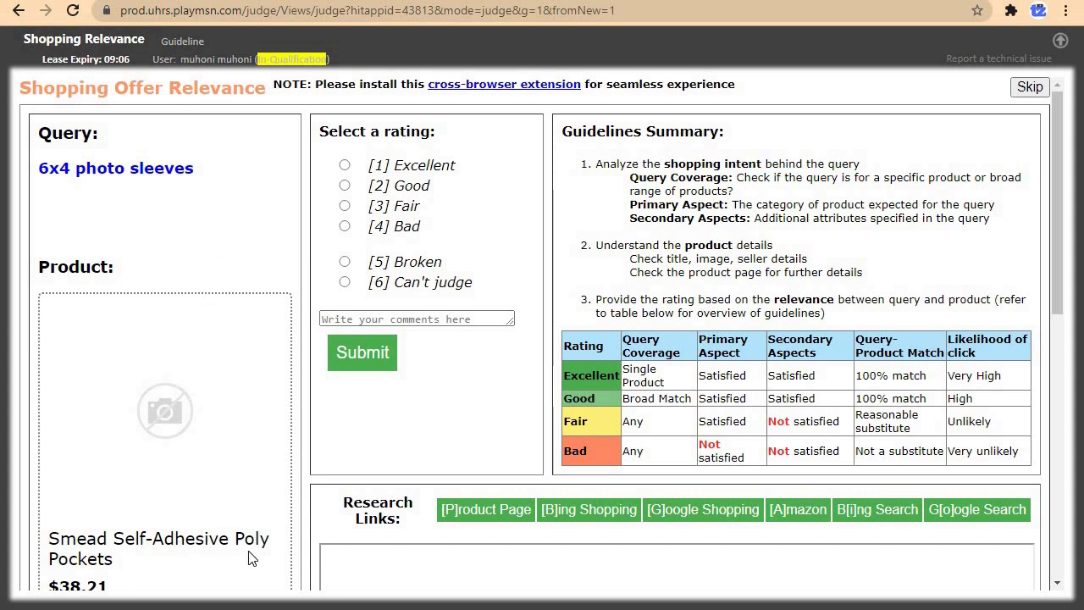
click(345, 227)
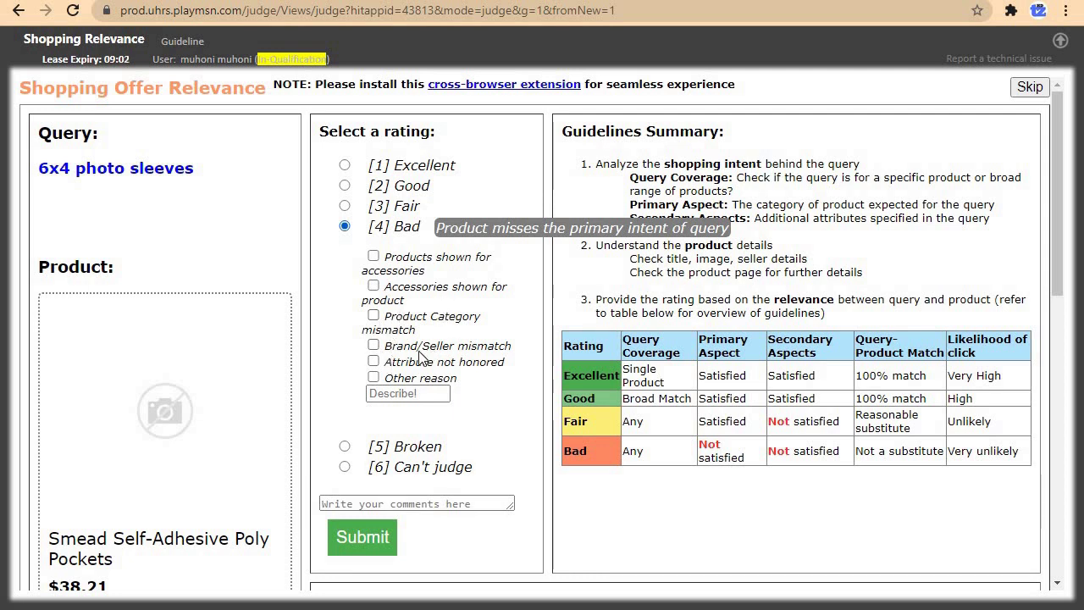
click(374, 315)
click(366, 536)
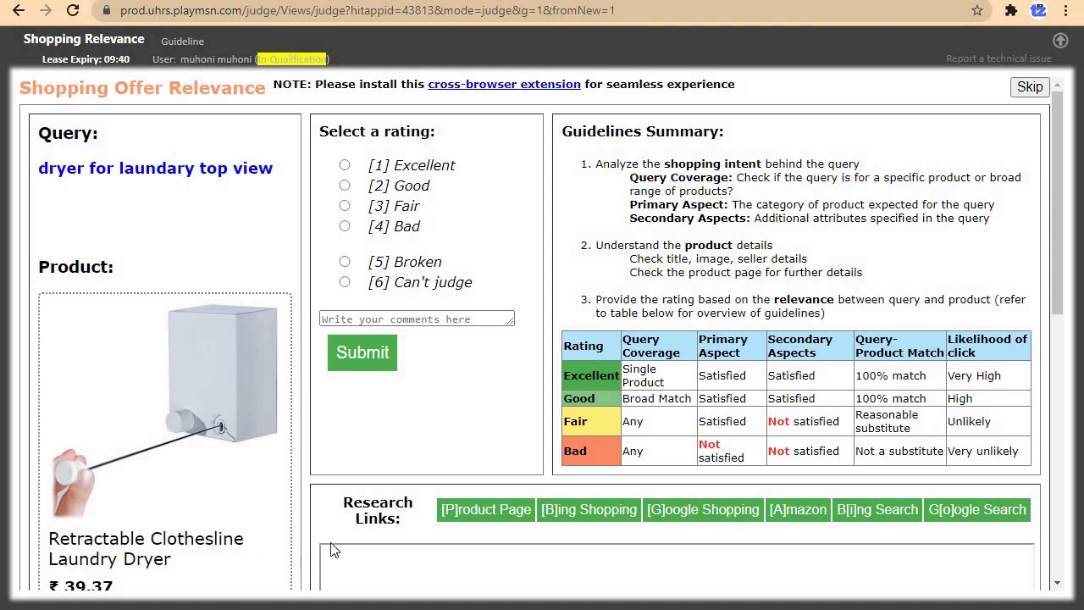
Check the Retractable Clothesline Laundry Dryer offer, rate it as [1] Excellent, and submit the judgment
mouse_move(1065, 222)
mouse_down()
mouse_move(1064, 285)
mouse_move(1069, 235)
mouse_up()
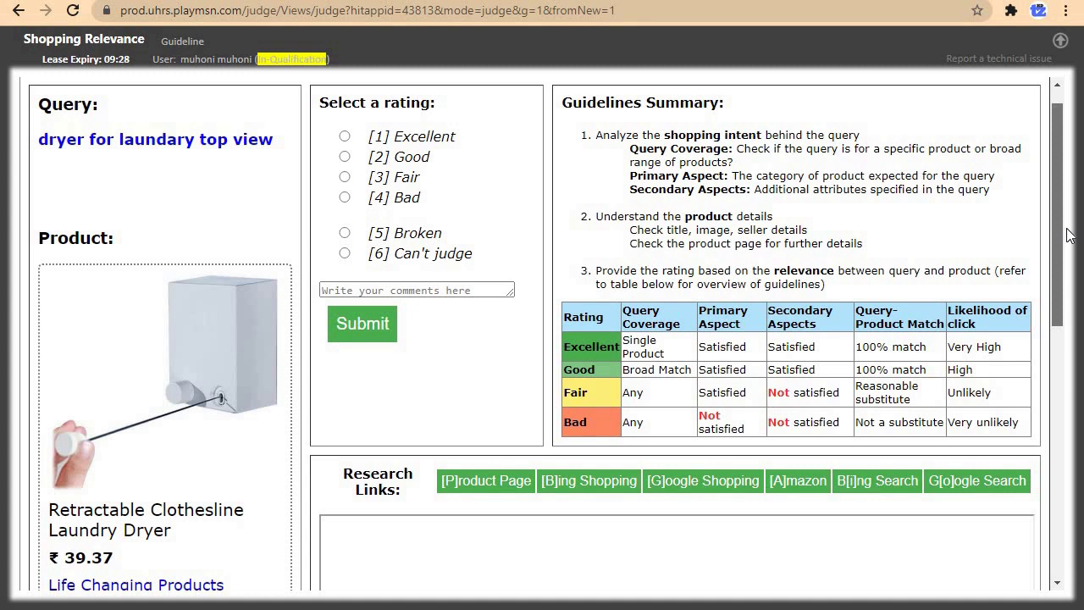
drag(1068, 237, 551, 235)
click(344, 129)
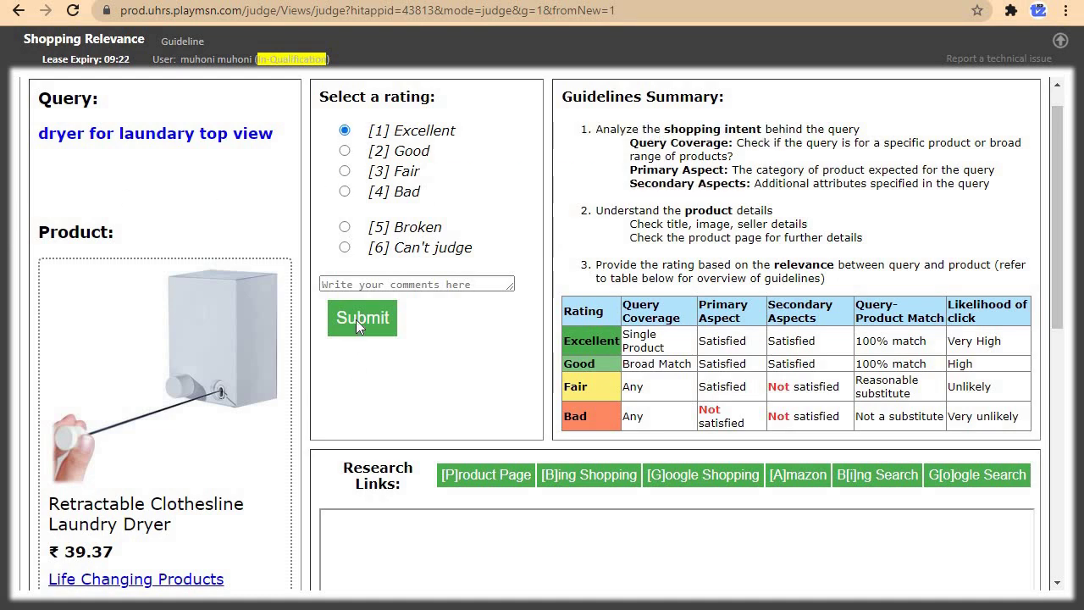
click(356, 319)
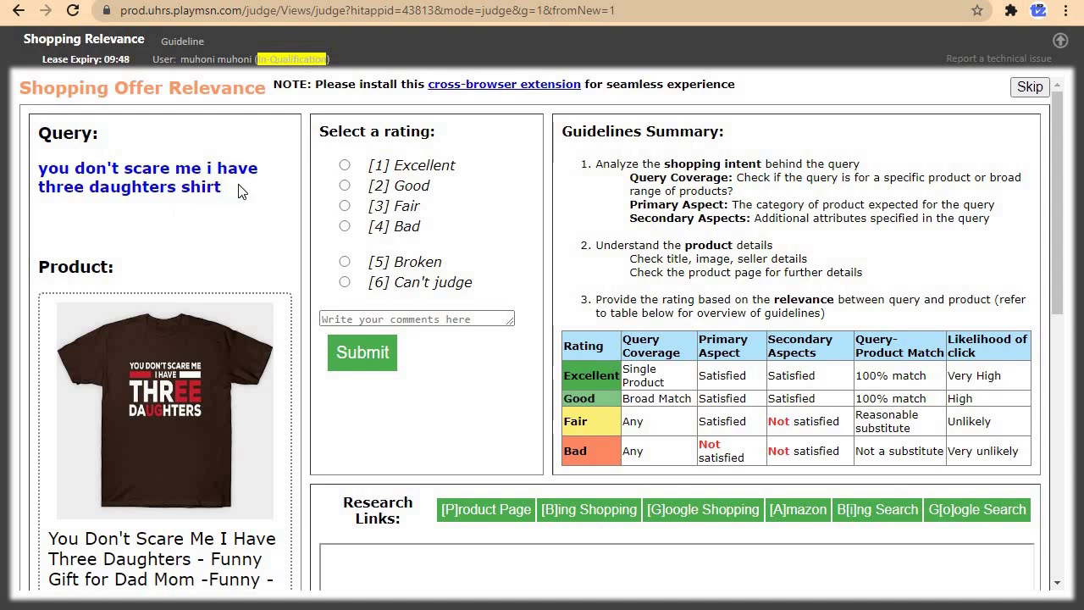
Check the "You Don't Scare Me I Have Three Daughters" shirt offer, rate it as [1] Excellent, and submit the judgment
drag(1059, 194, 1059, 268)
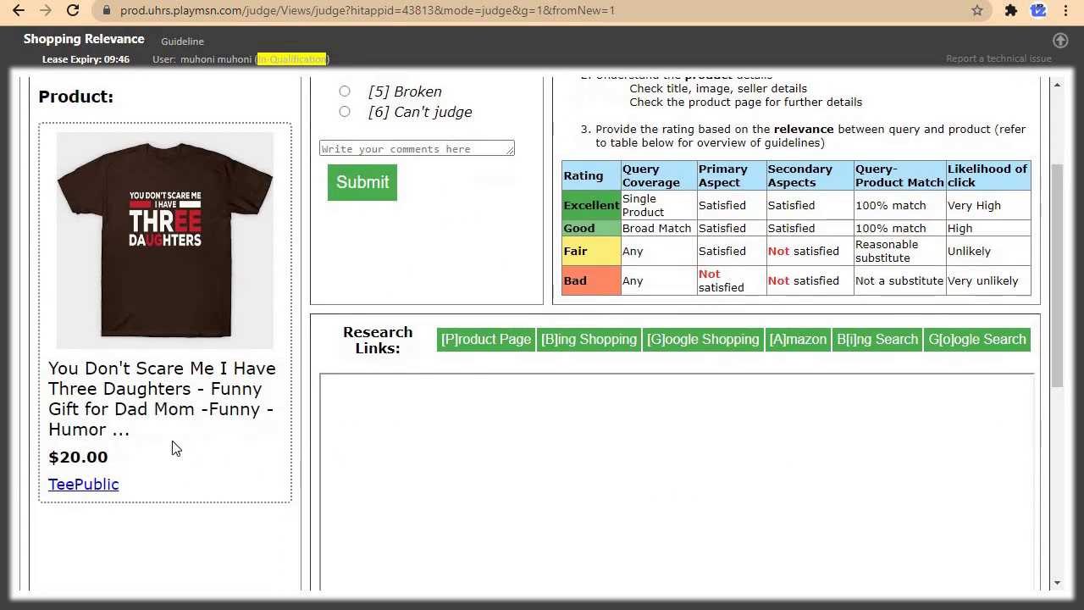
drag(1059, 317, 1064, 227)
click(345, 164)
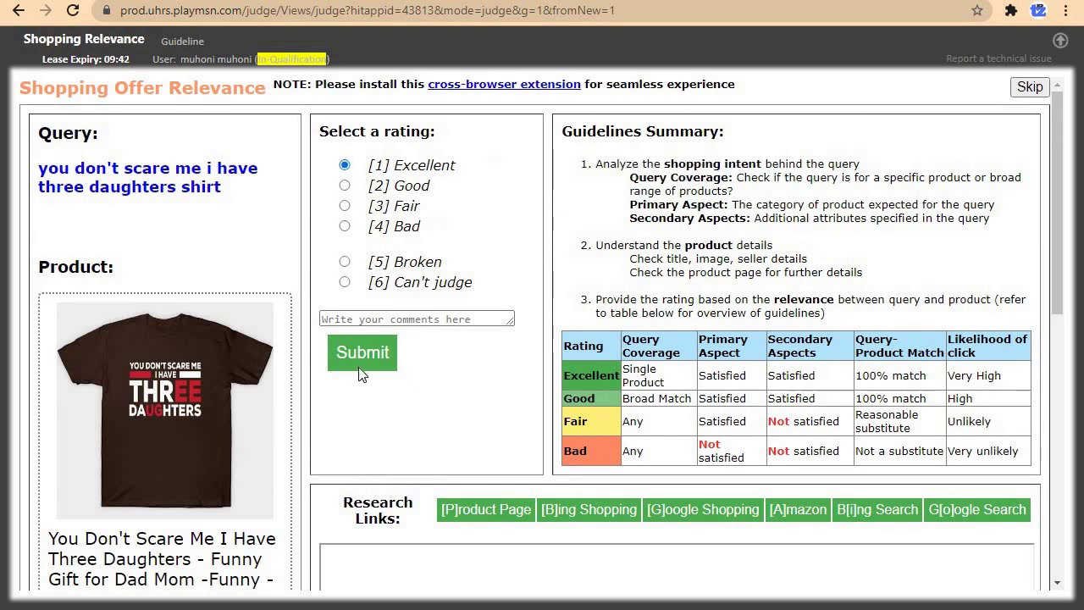
click(363, 352)
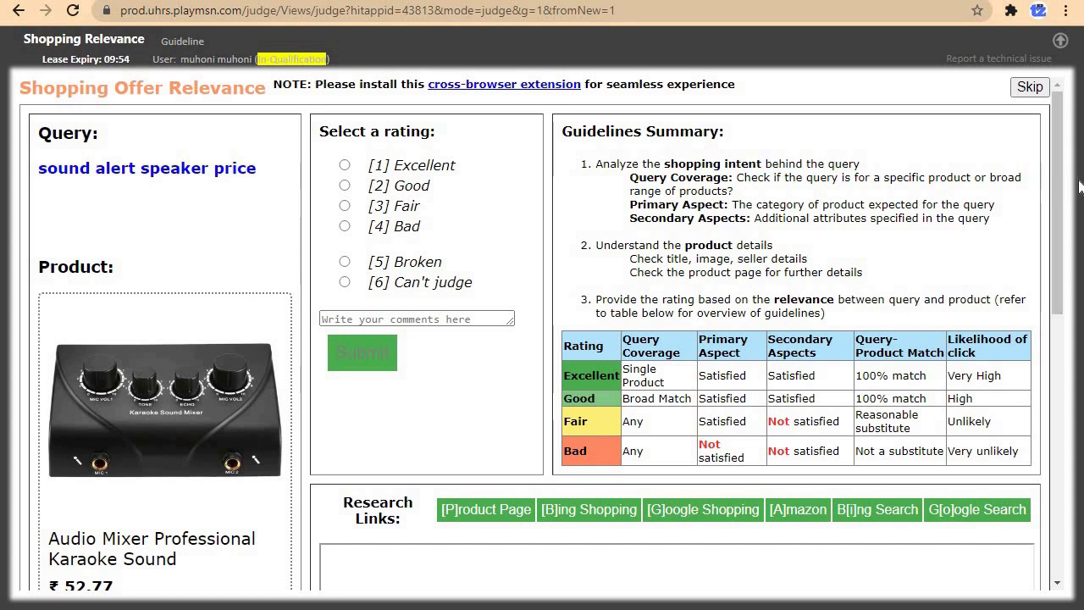
Check the karaoke audio mixer offer, rate it as [4] Bad with the reason "Product Category mismatch", and submit the judgment
drag(1064, 197, 1063, 258)
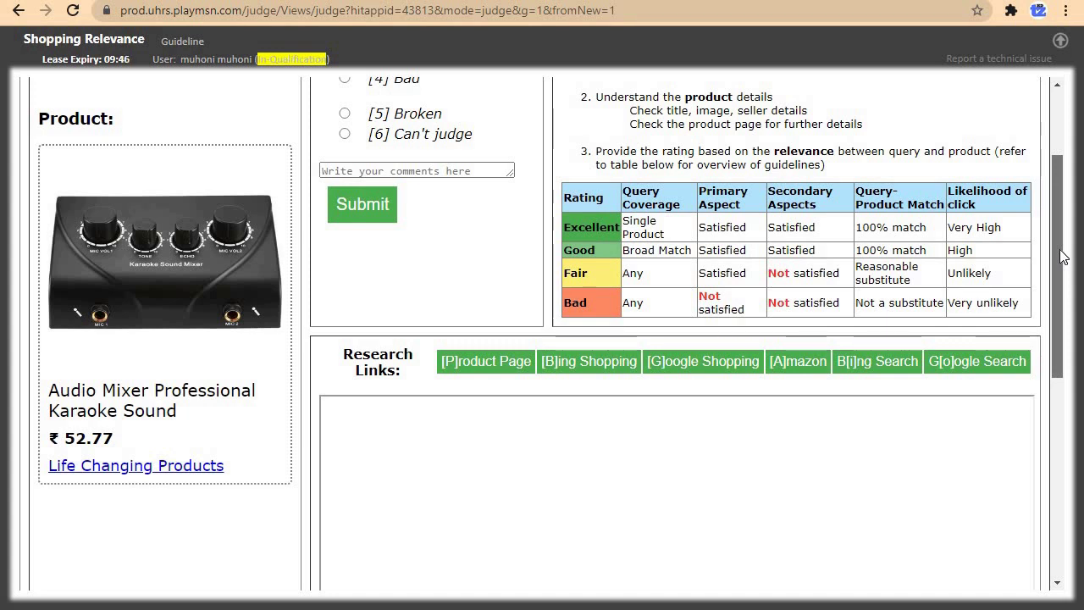
drag(1063, 257, 1064, 251)
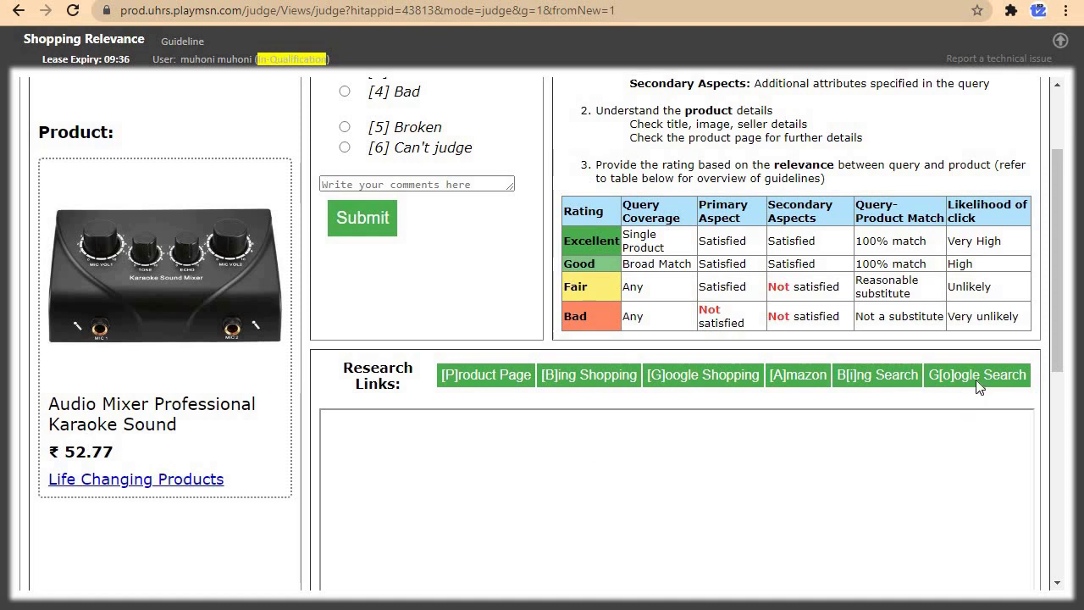
drag(1065, 312, 1072, 213)
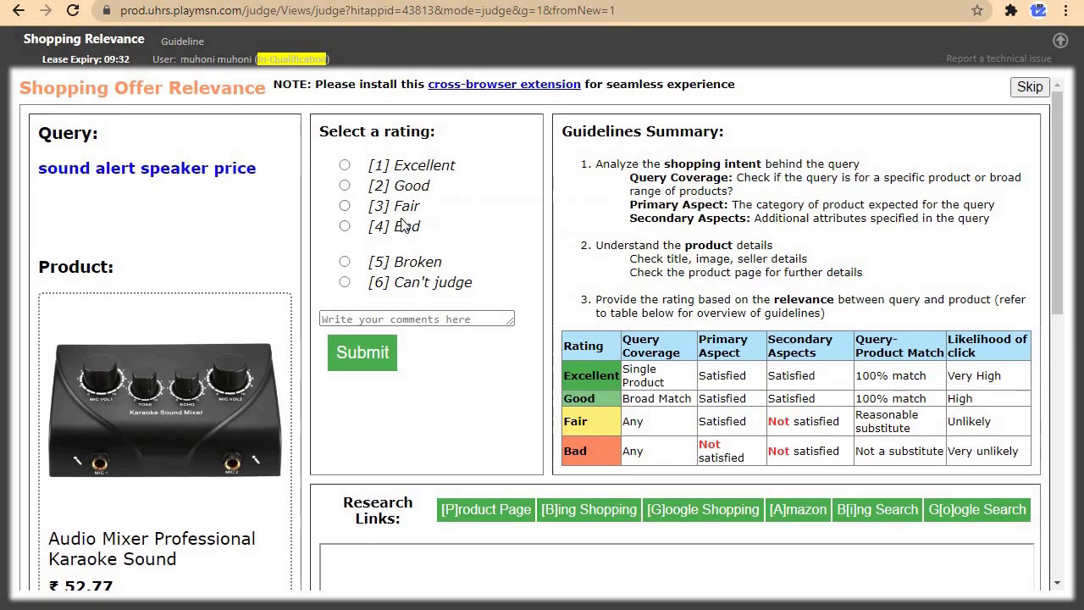
click(345, 226)
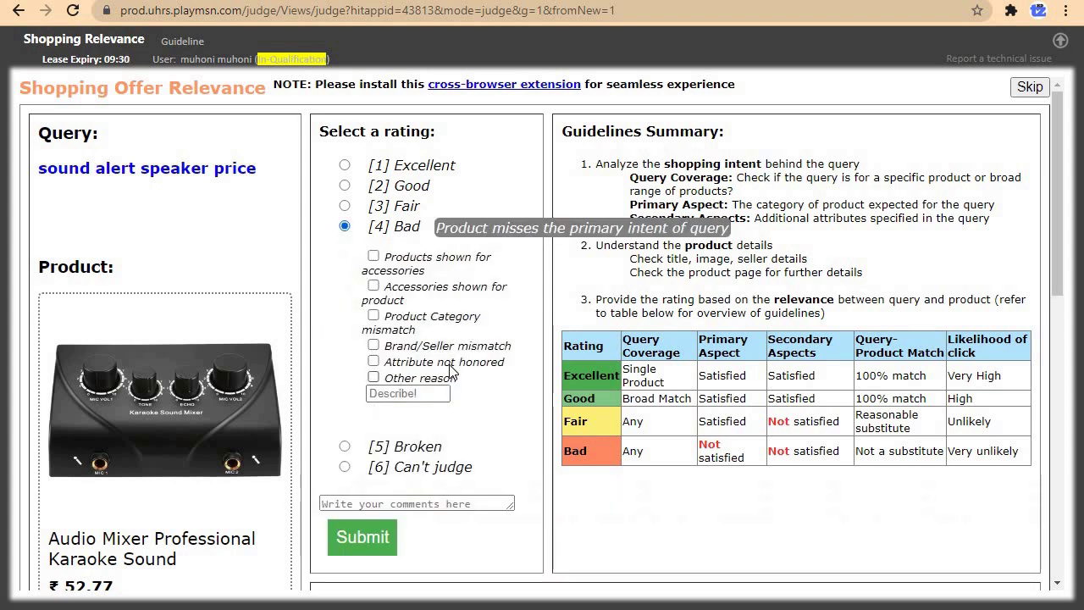
click(373, 315)
click(378, 542)
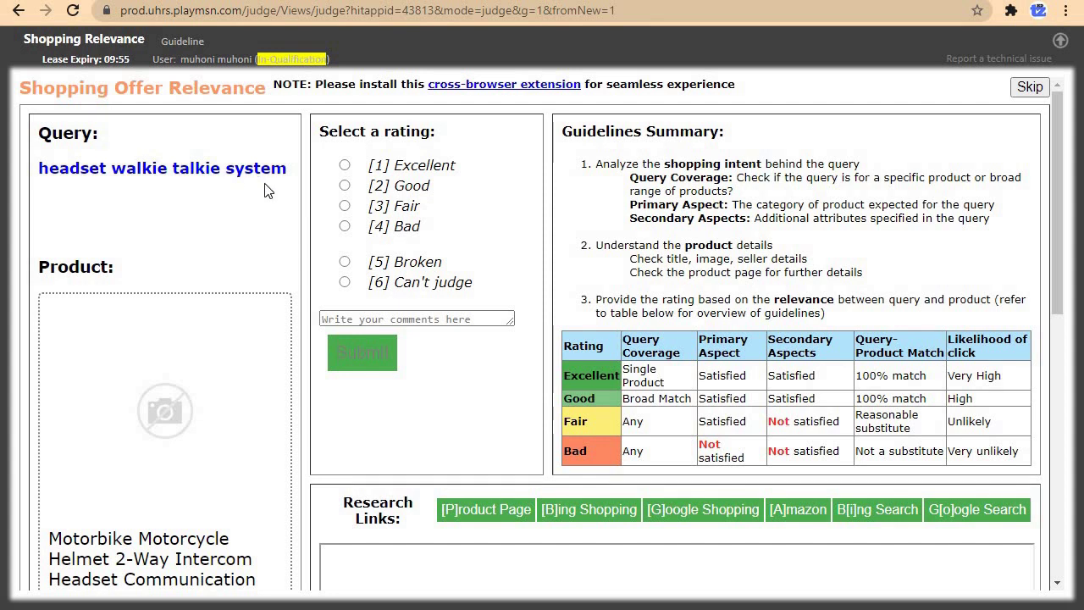
Search Google for "headset walkie talkie system" and open the motorcycle helmet intercom headset's Pricetug product page
drag(301, 172, 35, 177)
right_click(68, 169)
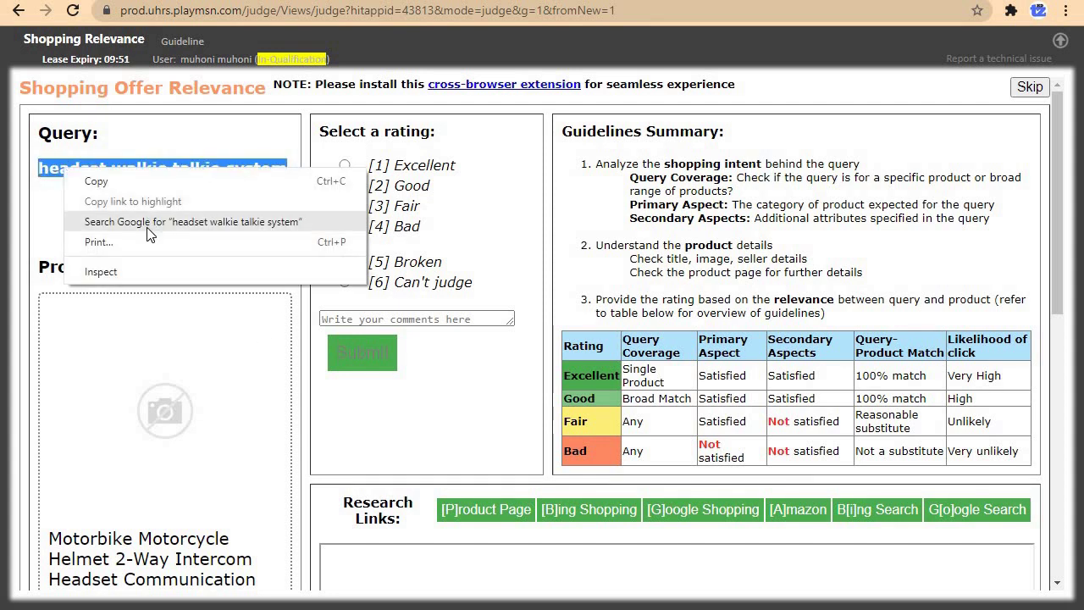
click(153, 220)
key(ctrl+w)
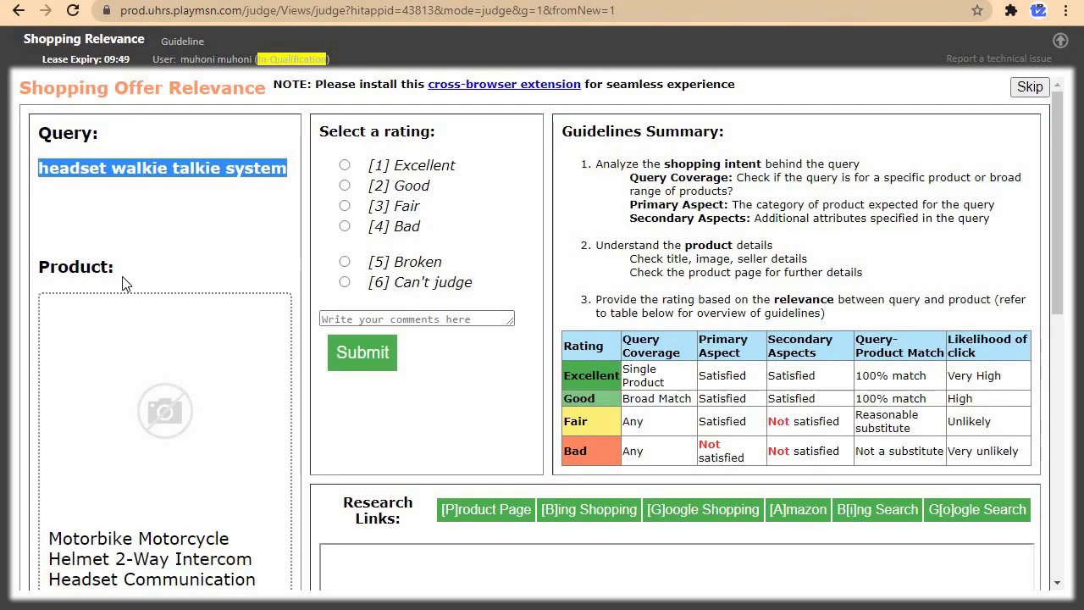
drag(1058, 226, 1058, 319)
click(78, 449)
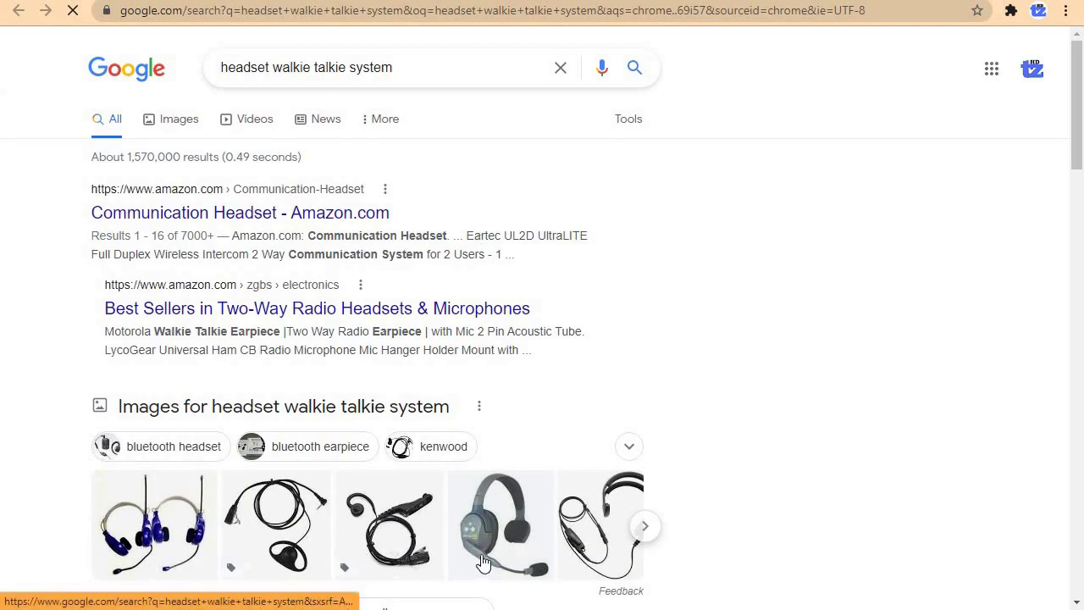
Compare the Google results for headset walkie talkie systems with the Pricetug intercom headset page, and return to the task
scroll(1082, 164, down, 2)
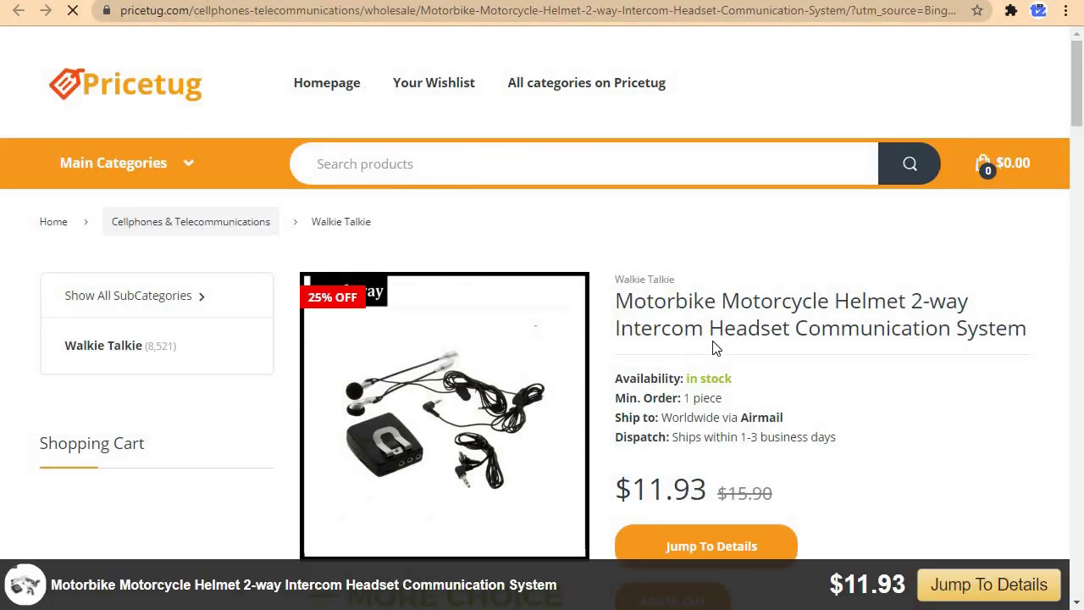
key(alt+Left)
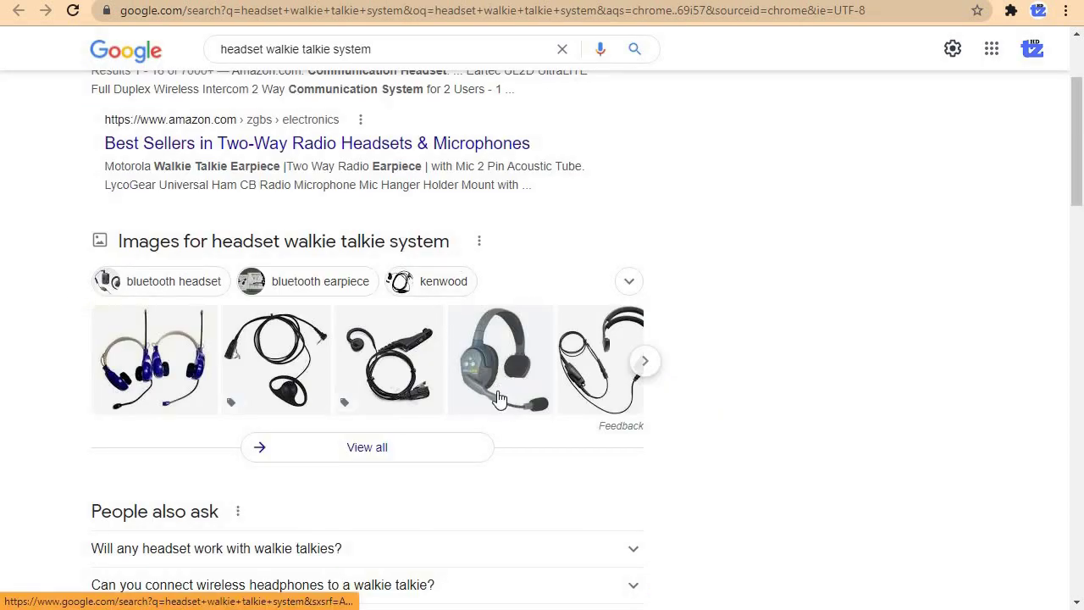
key(alt+Right)
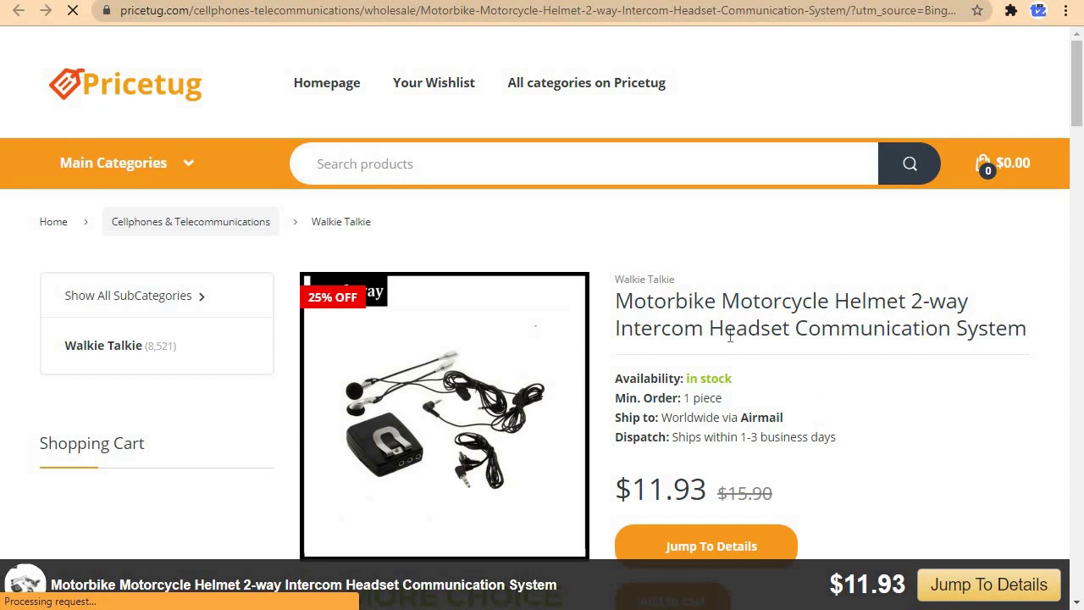
key(ctrl+w)
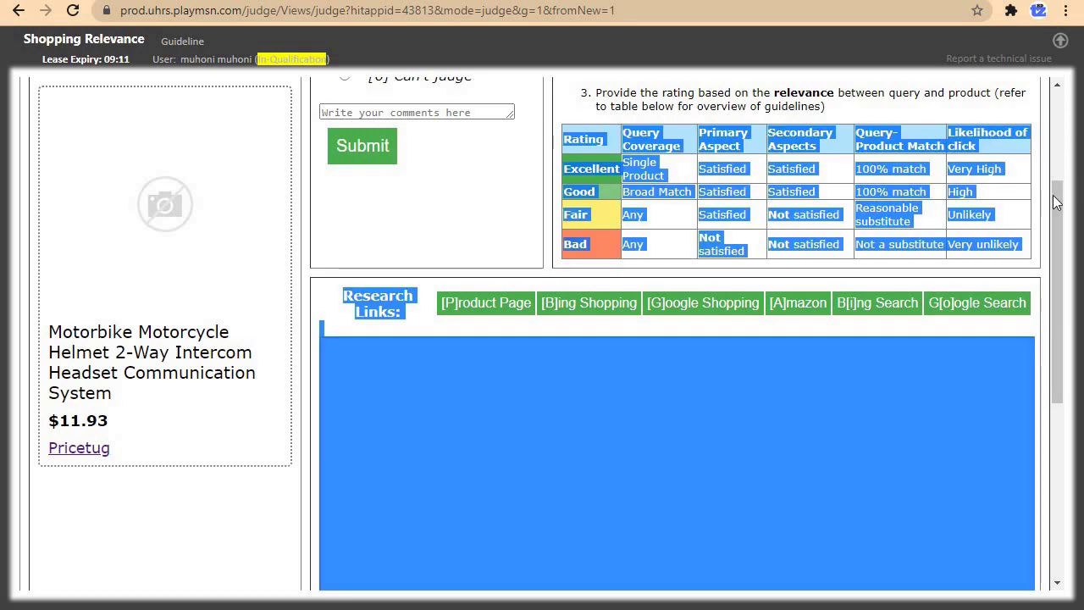
Rate the motorcycle helmet intercom headset offer as [2] Good and submit the judgment
drag(1058, 202, 1070, 110)
click(344, 184)
click(354, 359)
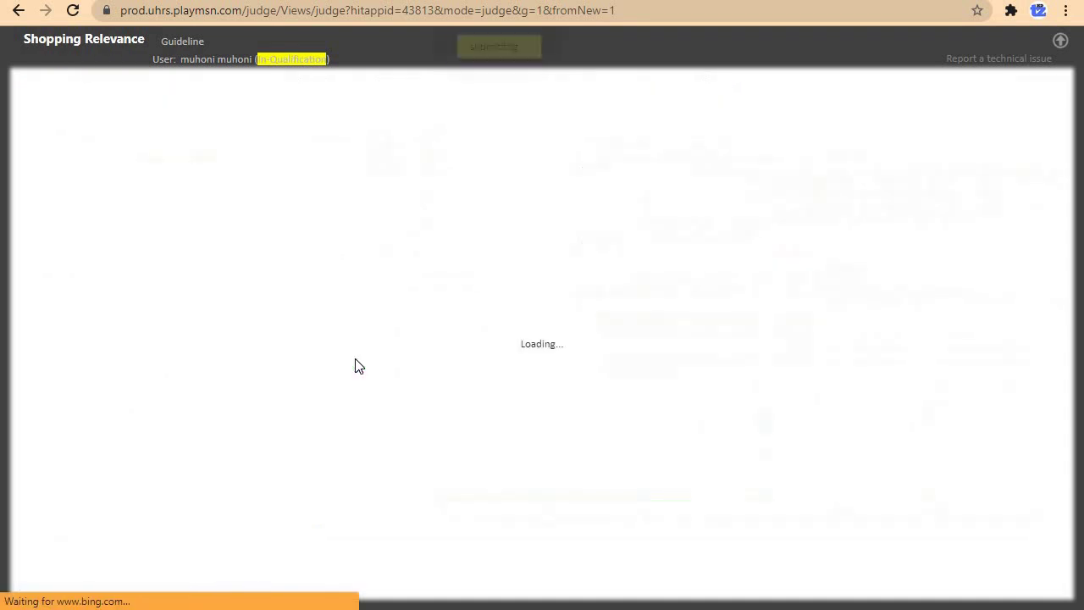
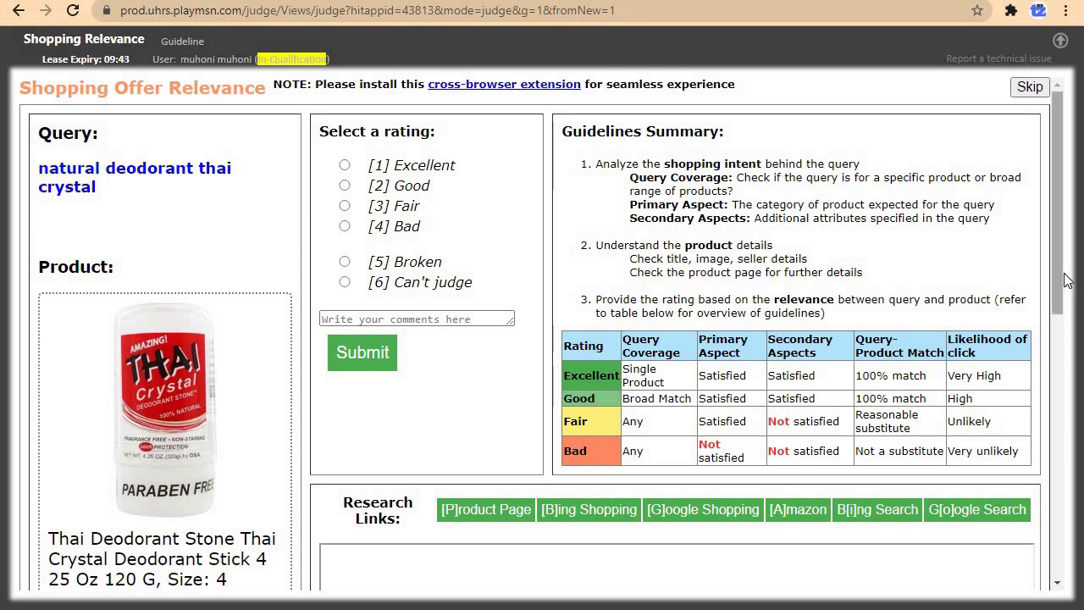
Search Google for "natural deodorant thai crystal" and open the Thai Crystal Deodorant Stick's Walmart product page, postponing the tab-grouping tip
mouse_move(1063, 282)
mouse_down()
mouse_move(1065, 320)
mouse_move(1066, 286)
mouse_up()
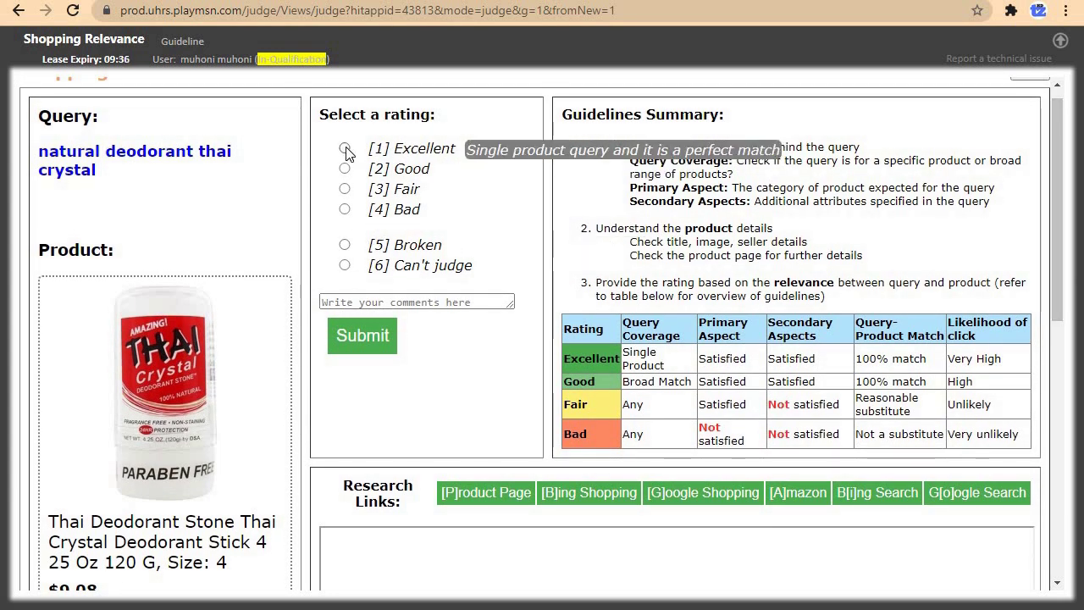
drag(59, 176, 25, 153)
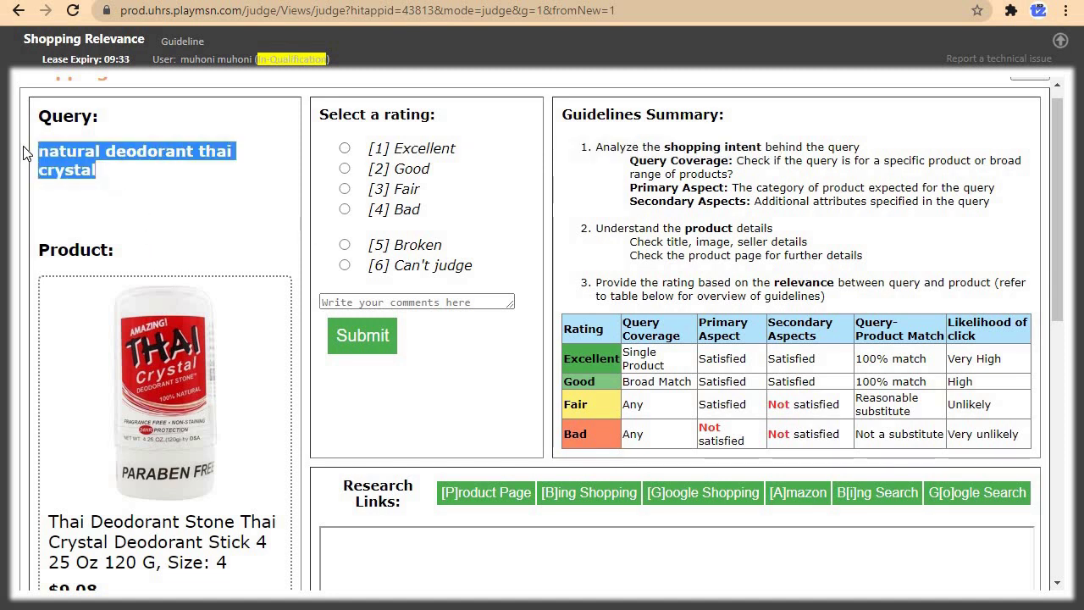
right_click(56, 157)
click(144, 215)
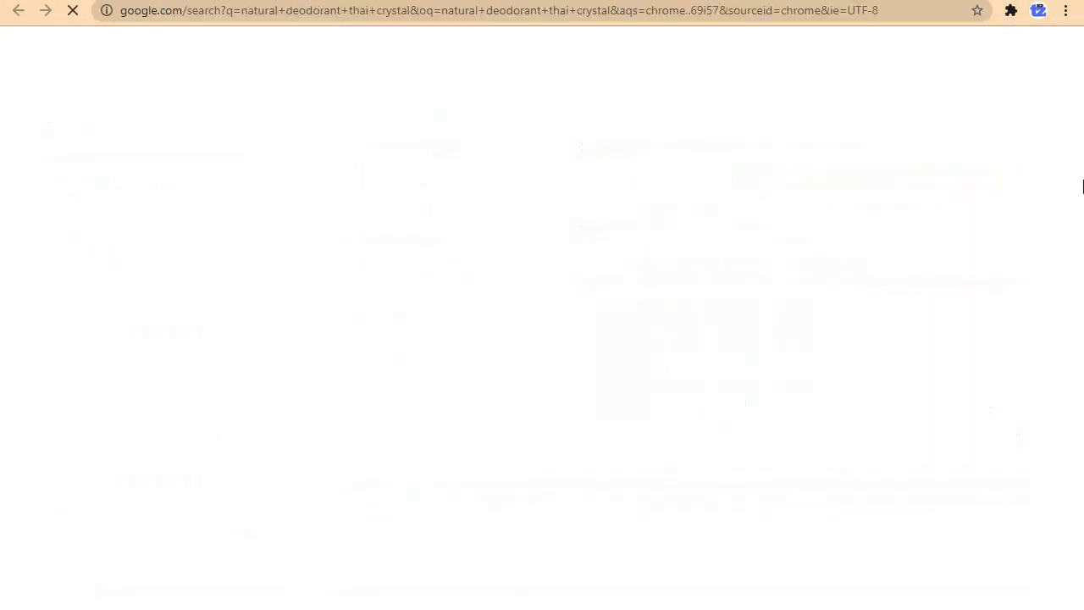
key(ctrl+w)
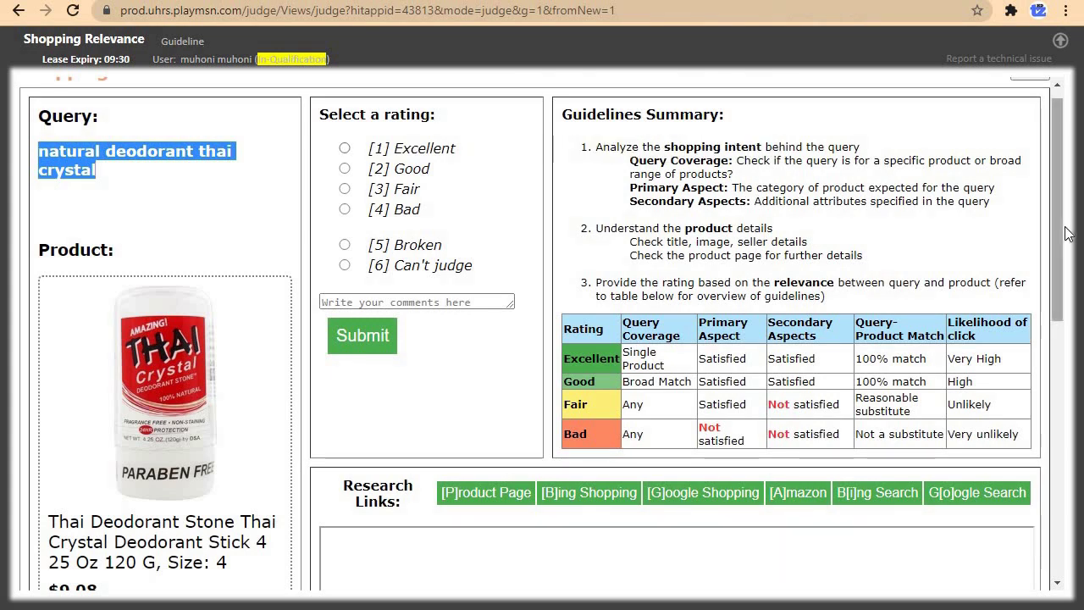
drag(1063, 219, 1063, 311)
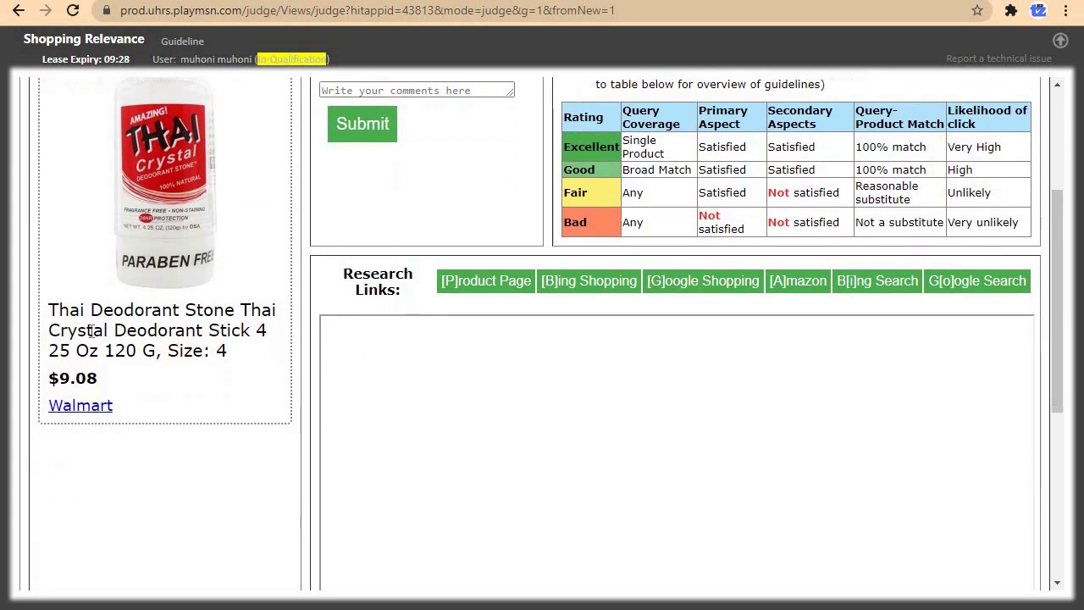
click(80, 408)
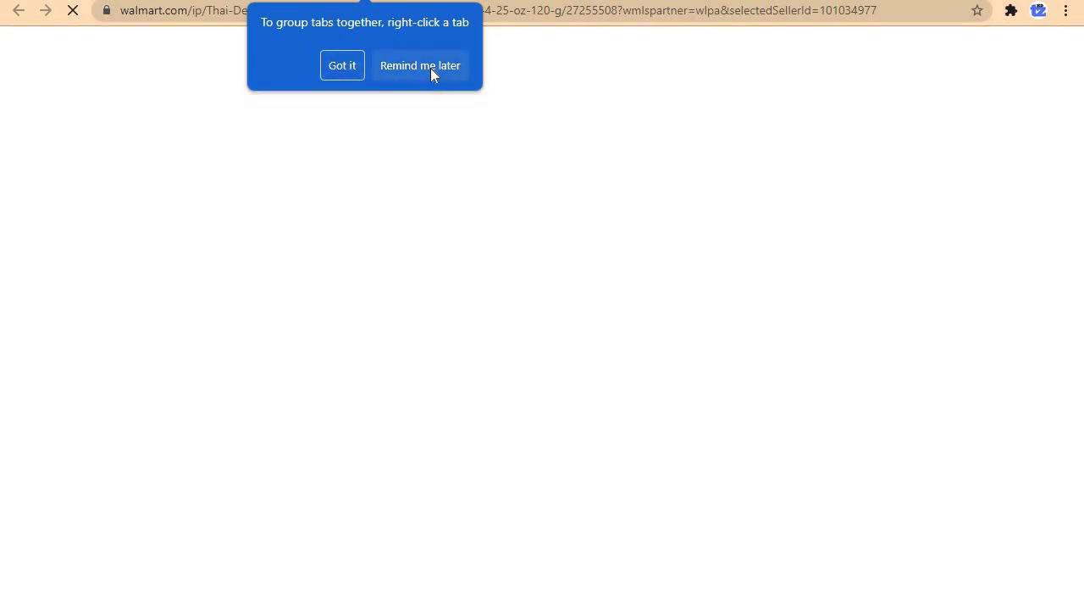
click(429, 67)
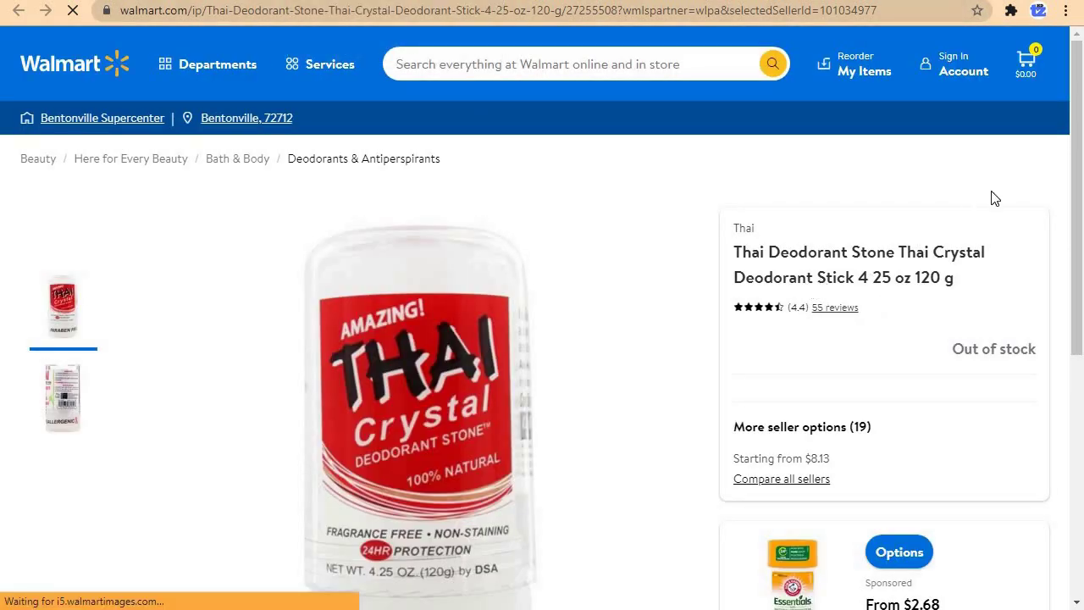
Compare the Walmart page for the Thai Crystal Deodorant Stick with the Google results for the query, and return to the task
drag(1080, 144, 1081, 212)
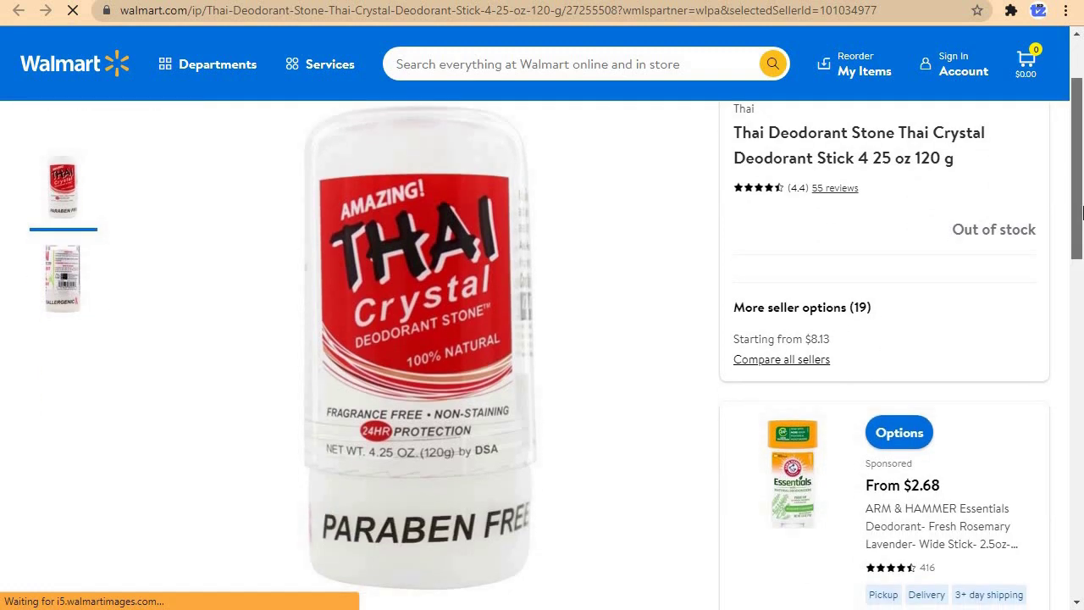
key(alt+Left)
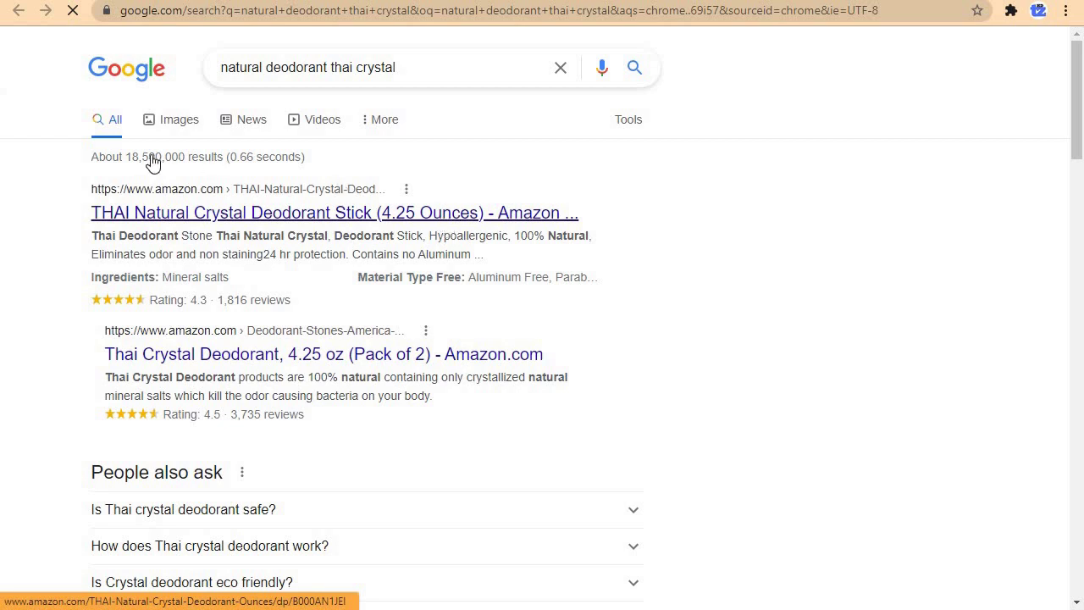
click(191, 118)
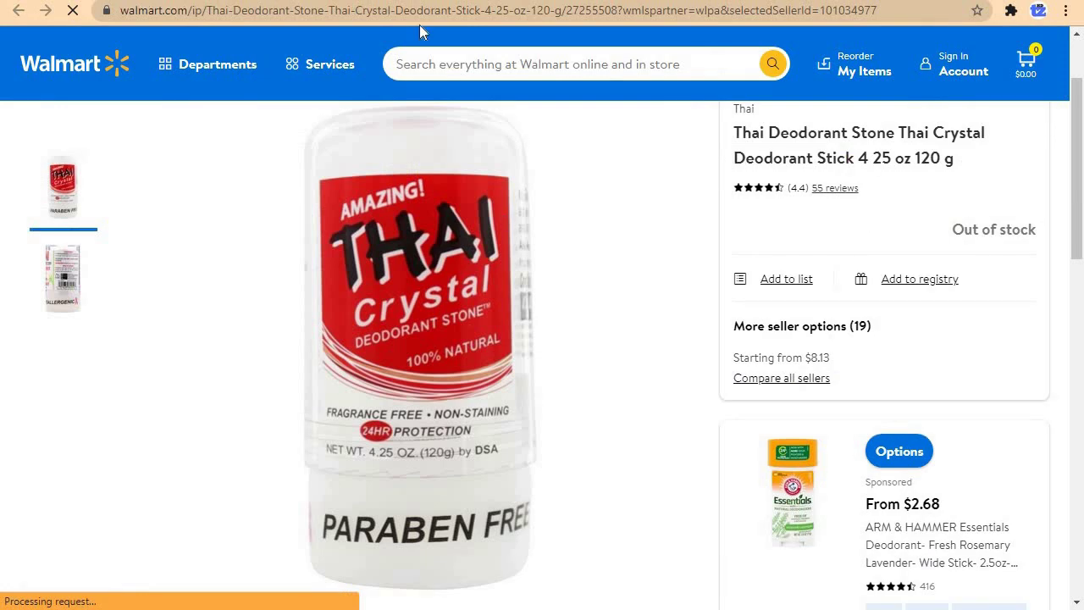
key(ctrl+w)
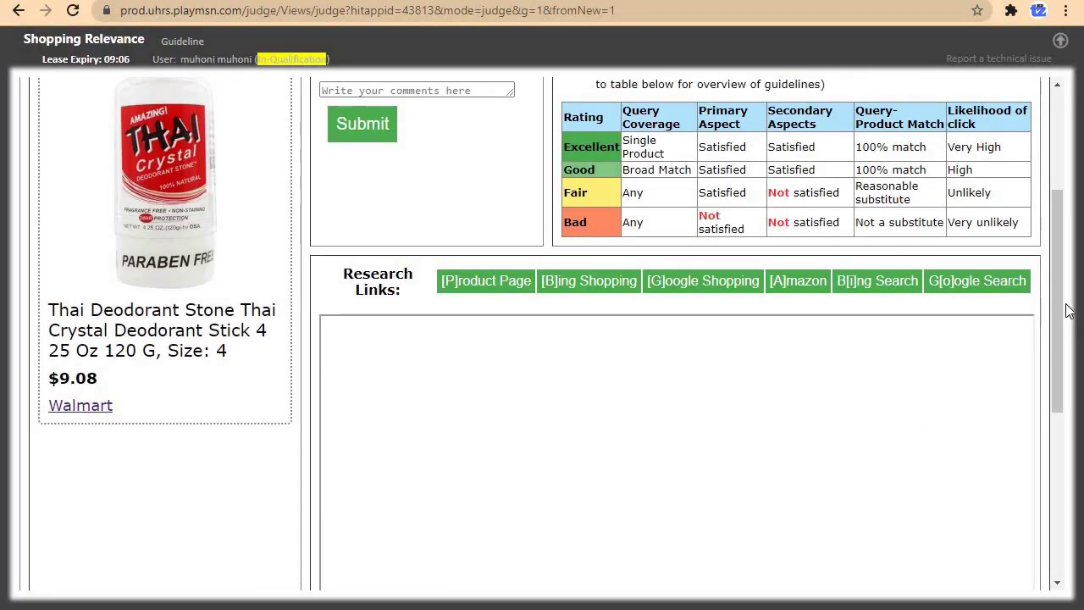
Rate the Thai Crystal Deodorant Stick offer as [1] Excellent and submit the judgment
scroll(1056, 280, up, 3)
click(344, 164)
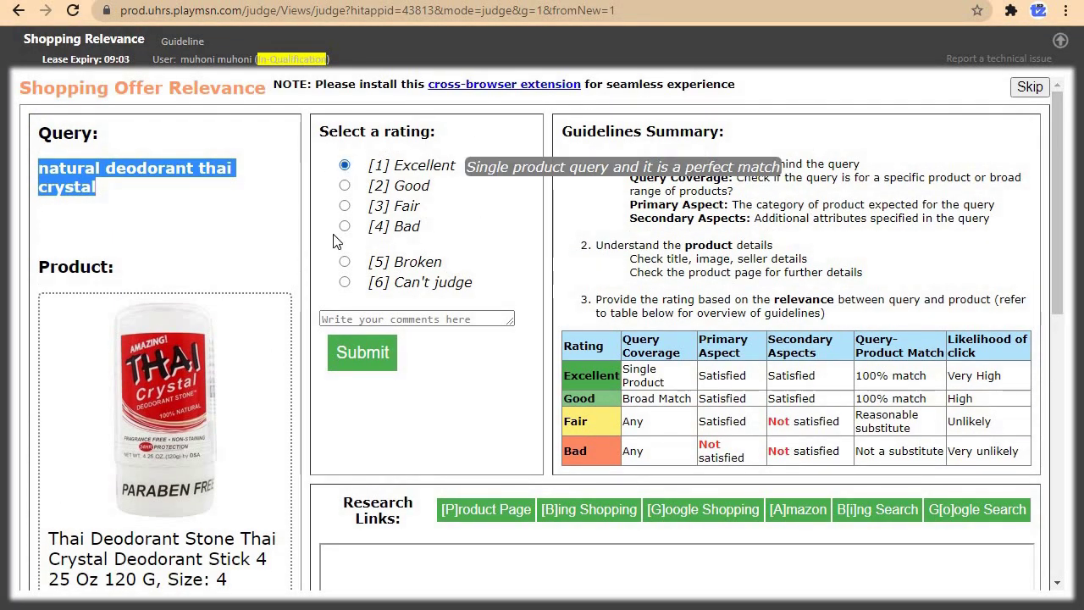
click(344, 345)
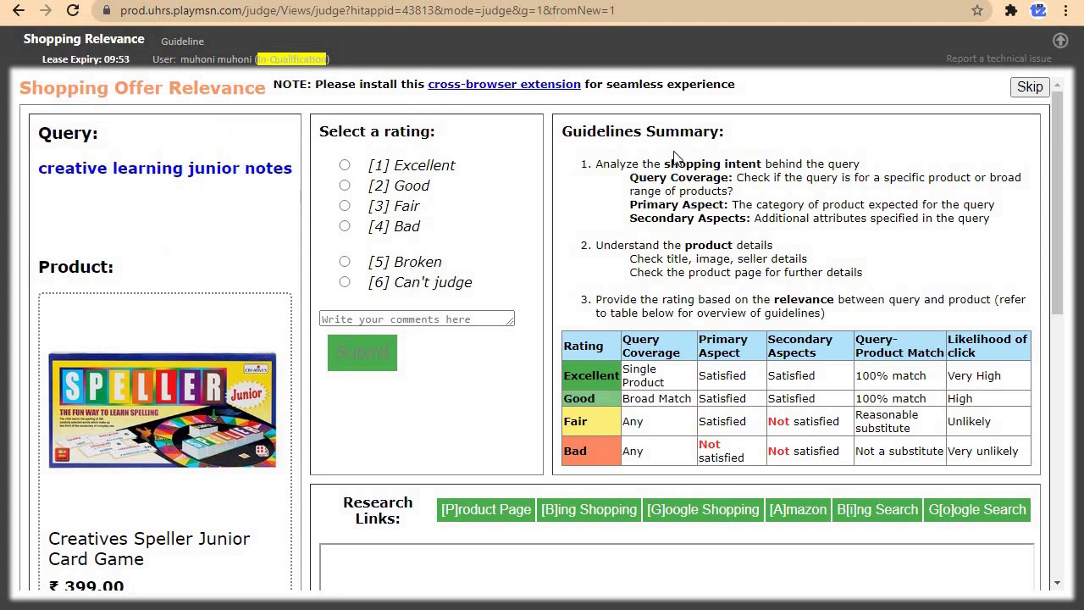
Check the Creatives Speller Junior Card Game offer against the query "creative learning junior notes"
drag(1058, 185, 1071, 155)
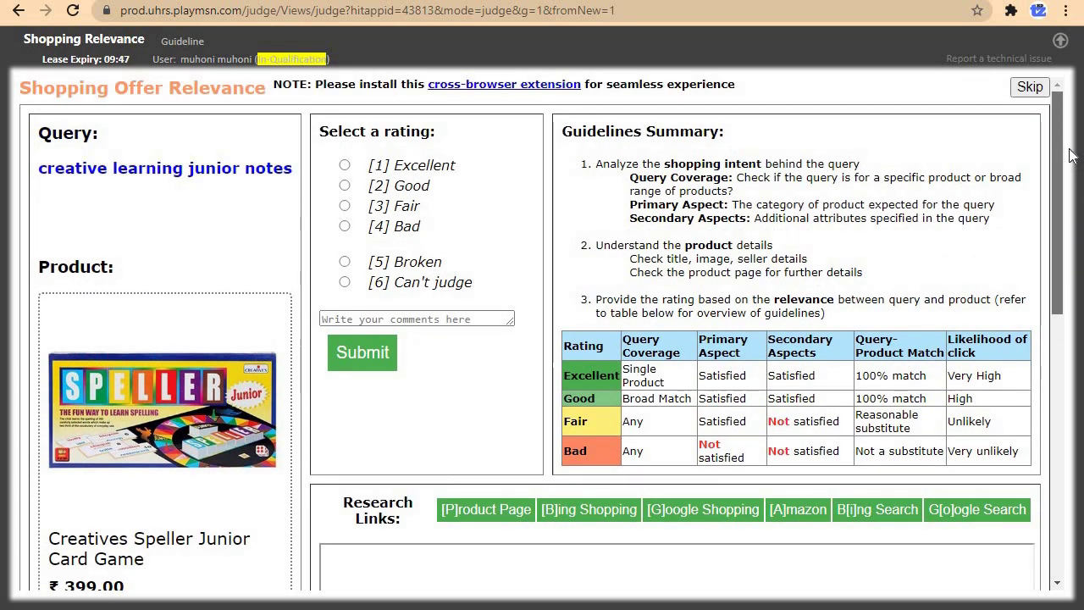
drag(1060, 179, 1021, 173)
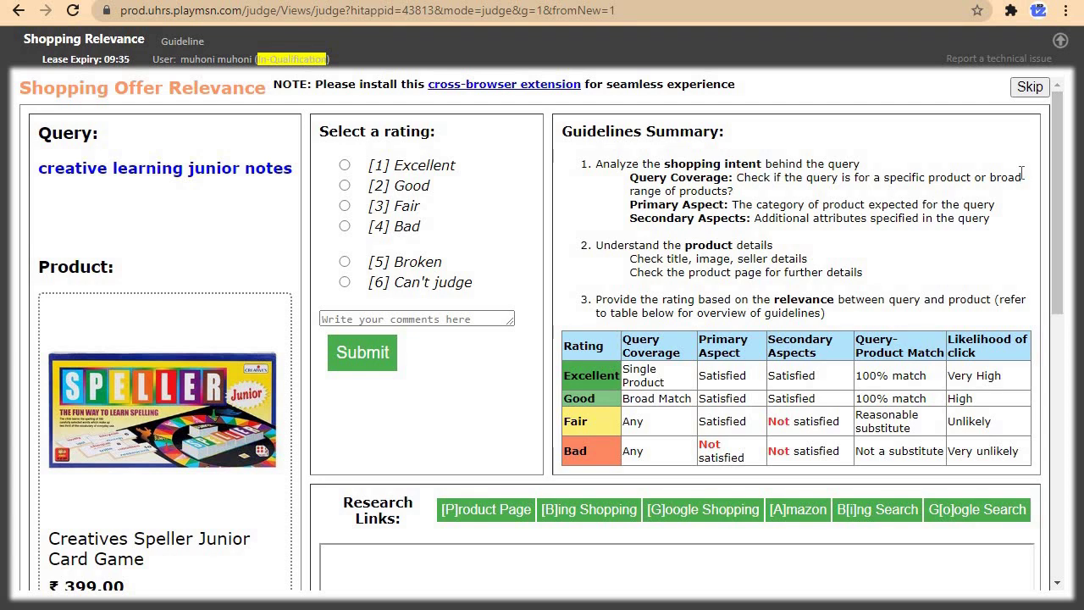